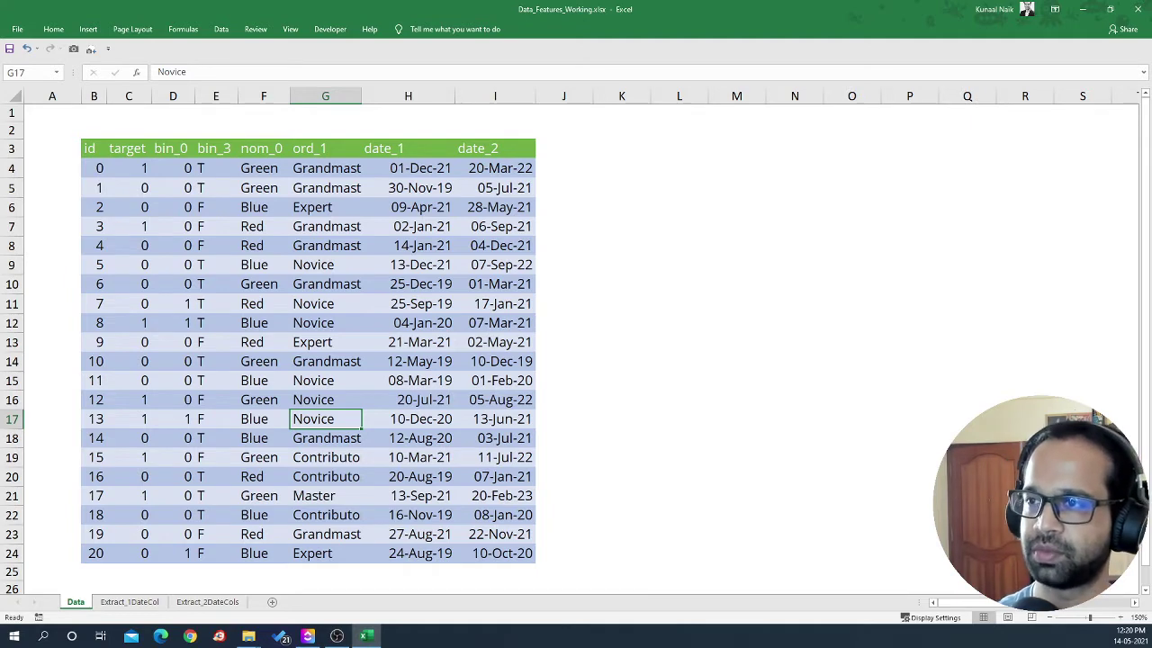
Step: Review the id, target, bin, nom_0 and ord_1 headers and the date_1 and date_2 columns on the Data sheet
left_click(87, 147)
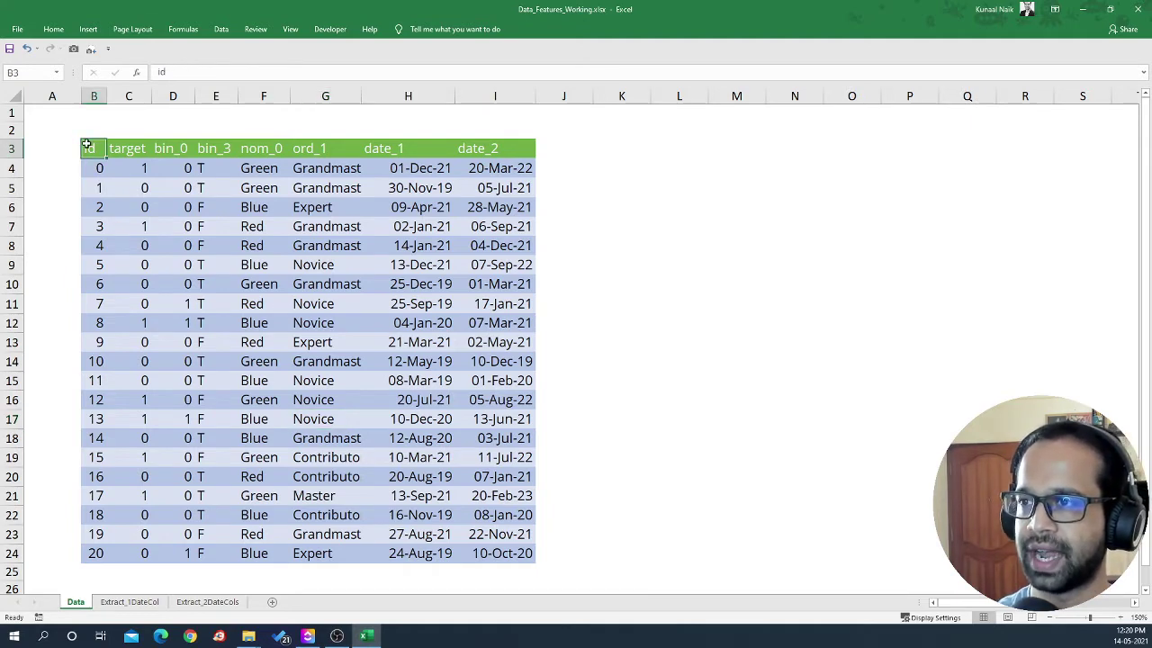
left_click(133, 150)
left_click(175, 151)
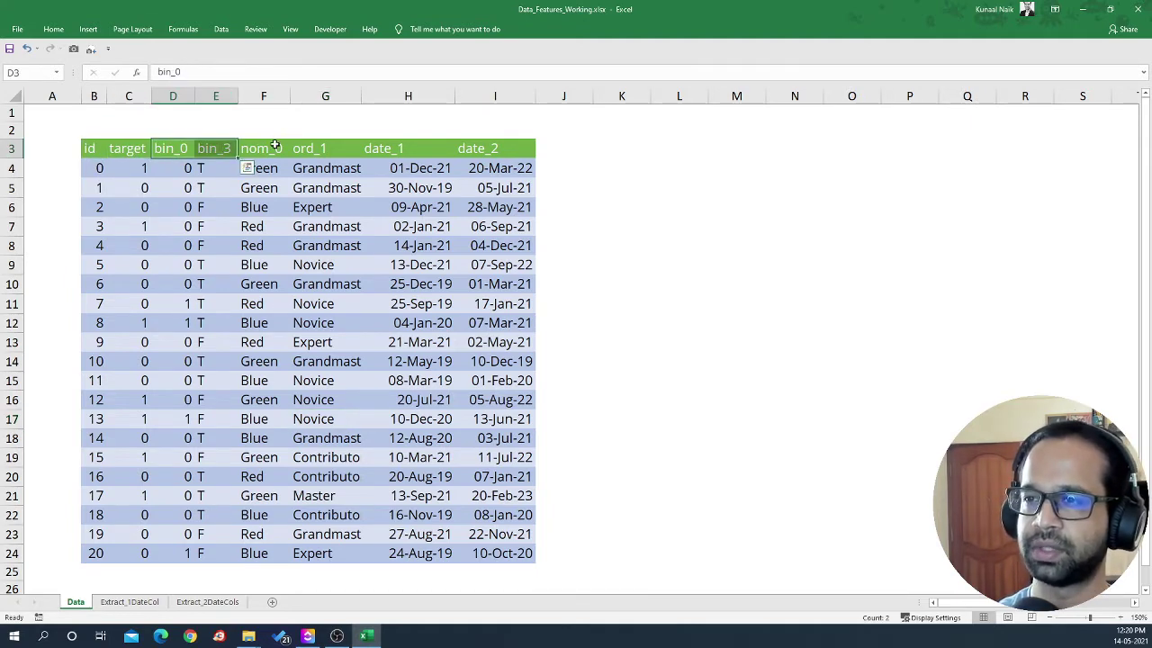
left_click(259, 148)
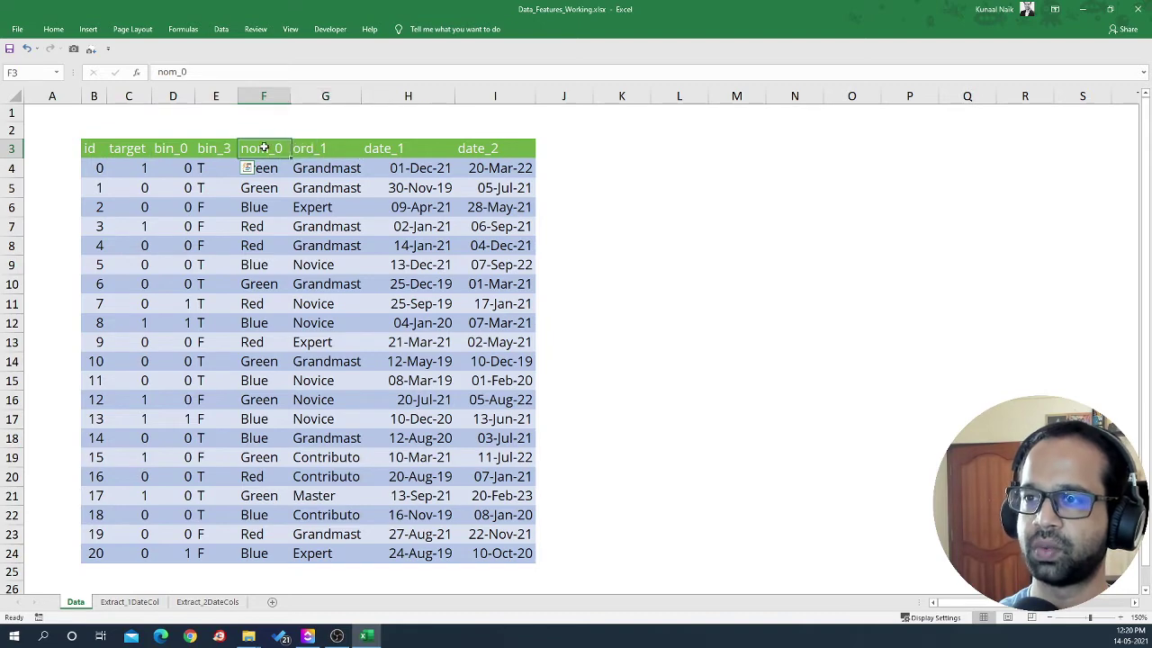
left_click(325, 151)
left_click_drag(427, 155, 464, 557)
left_click(453, 150)
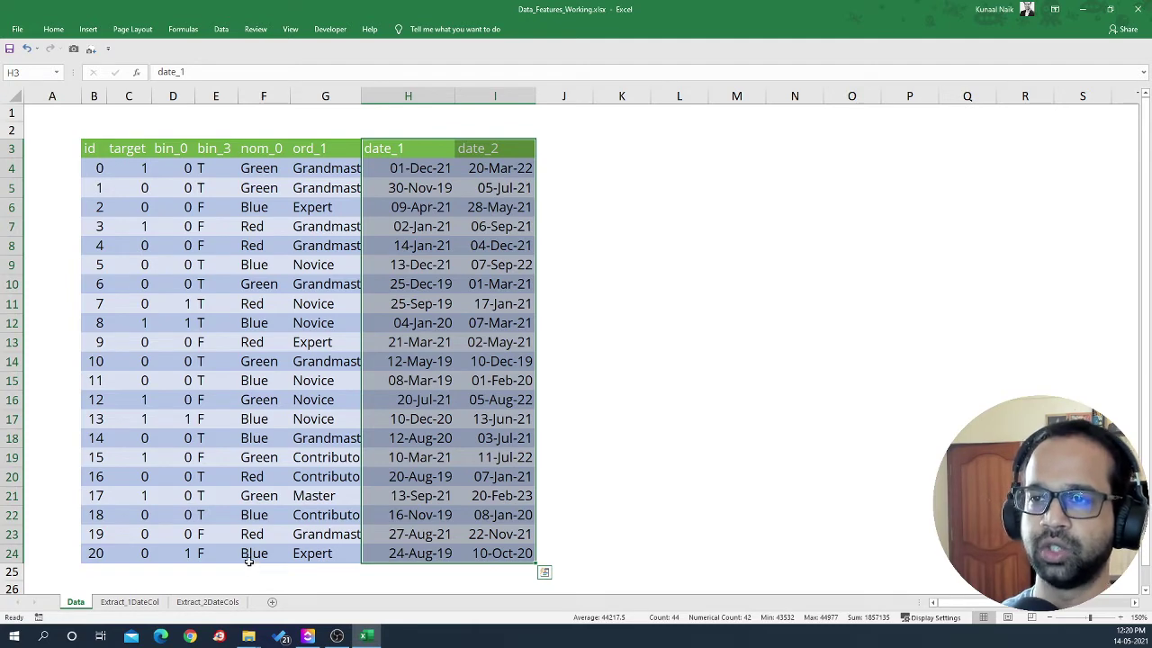
Step: Switch to the Extract_2DateCols sheet and narrow the empty column A
left_click(207, 601)
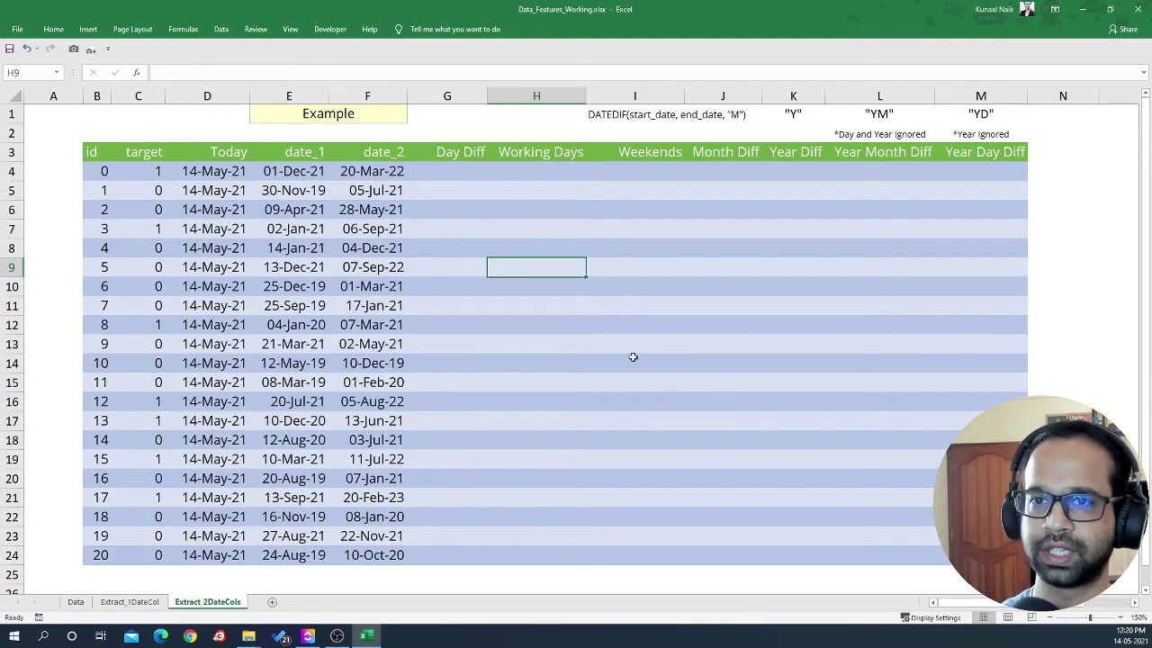
left_click_drag(84, 99, 57, 100)
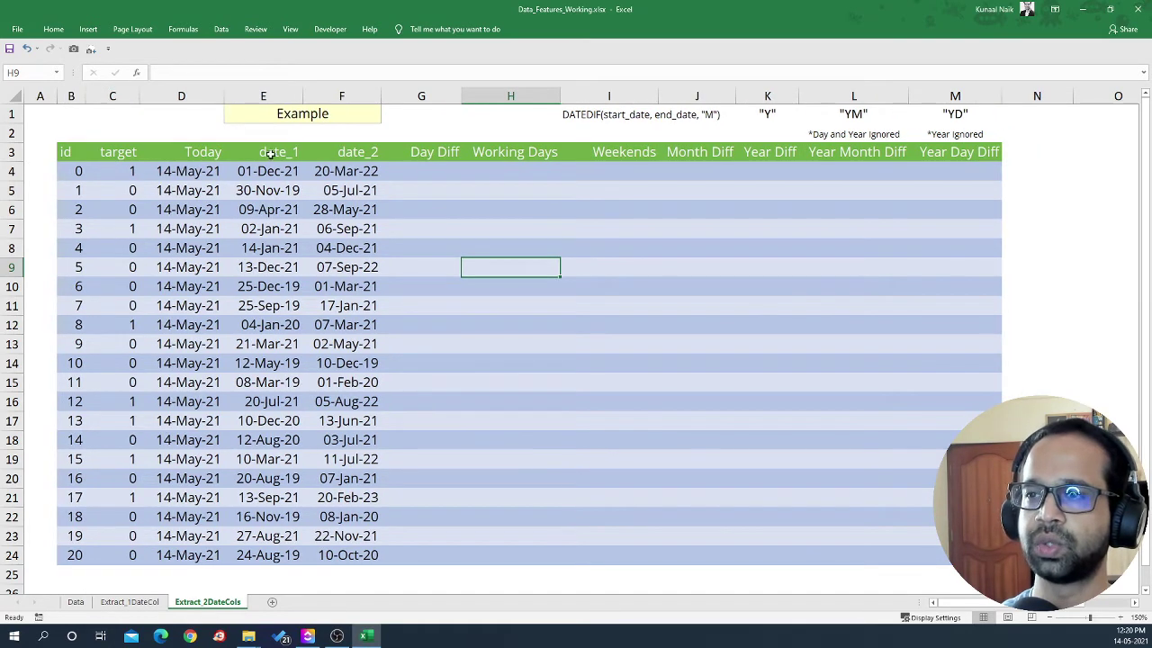
Step: Examine the date_1, date_2 and Today columns and inspect the formula behind the first Today date in D4
left_click_drag(269, 154, 387, 437)
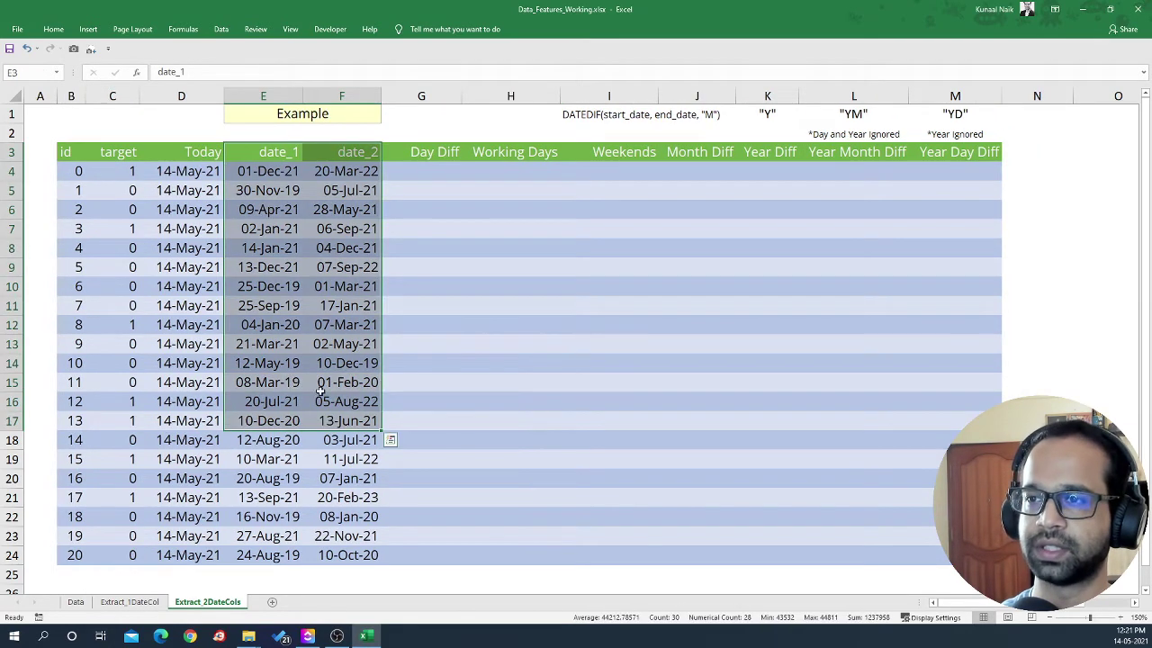
left_click(181, 161)
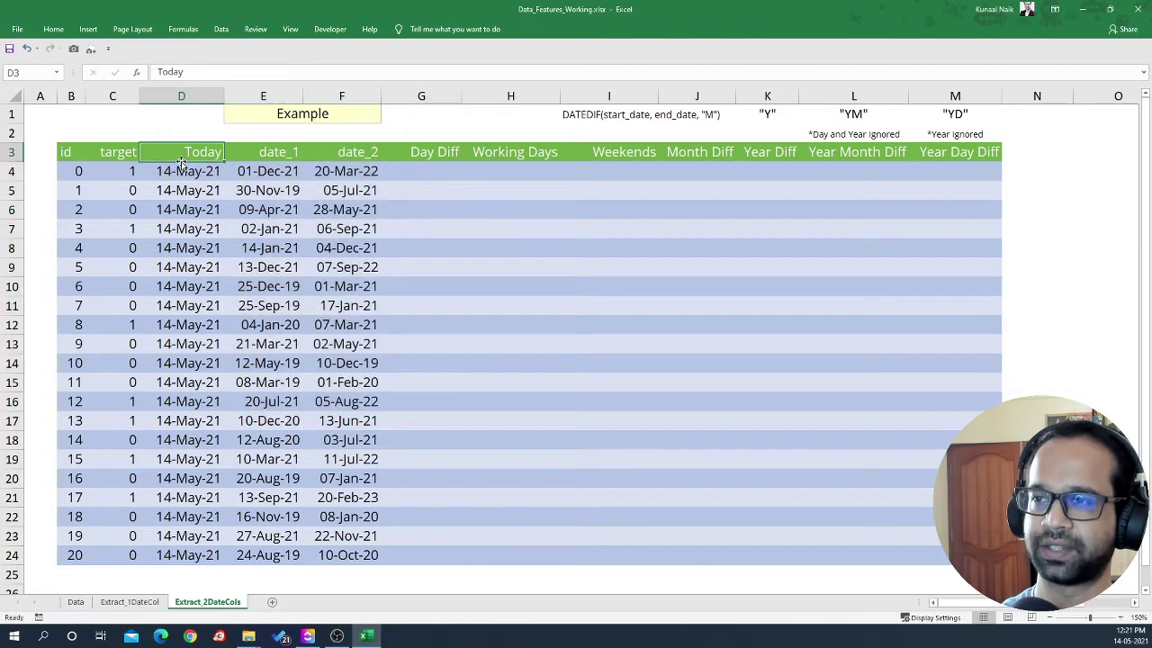
left_click(255, 157)
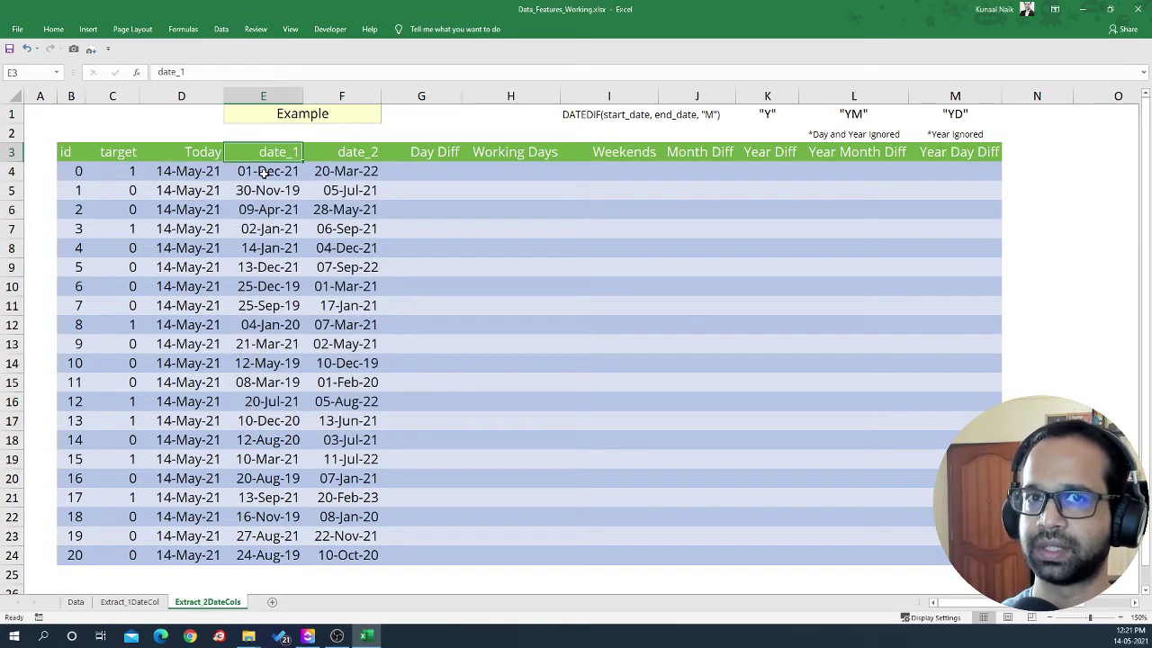
left_click(188, 156)
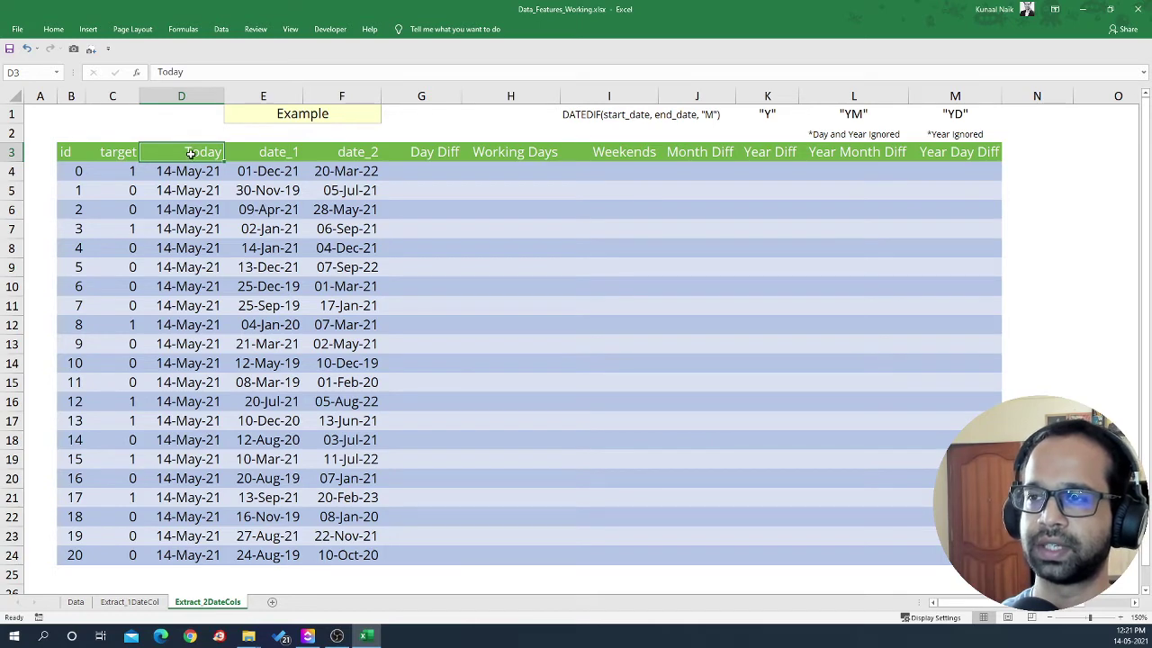
double_click(194, 172)
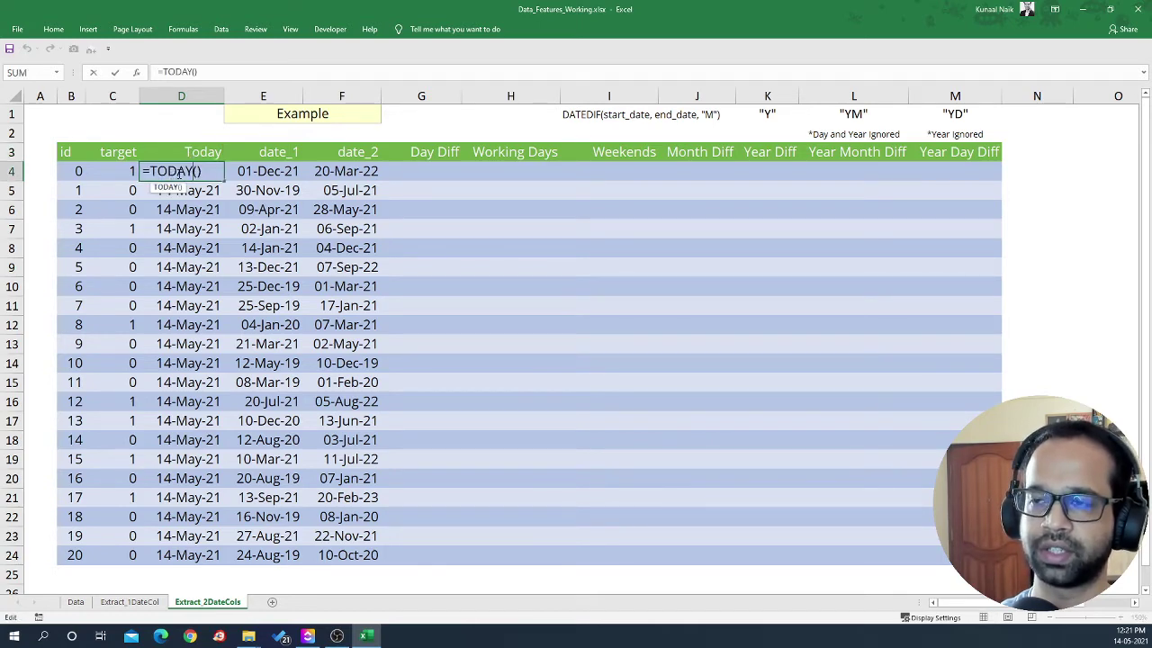
key("Escape")
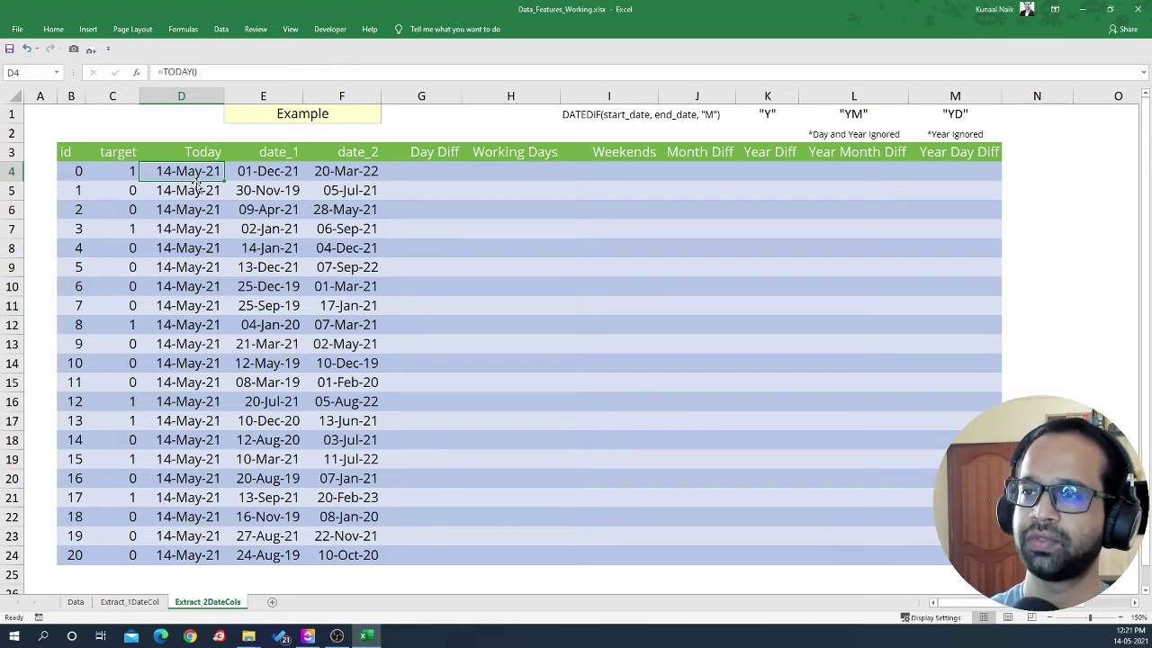
Step: Compare the Today, date_1 and date_2 columns as possible pairs for calculating date differences
left_click_drag(270, 137, 278, 190)
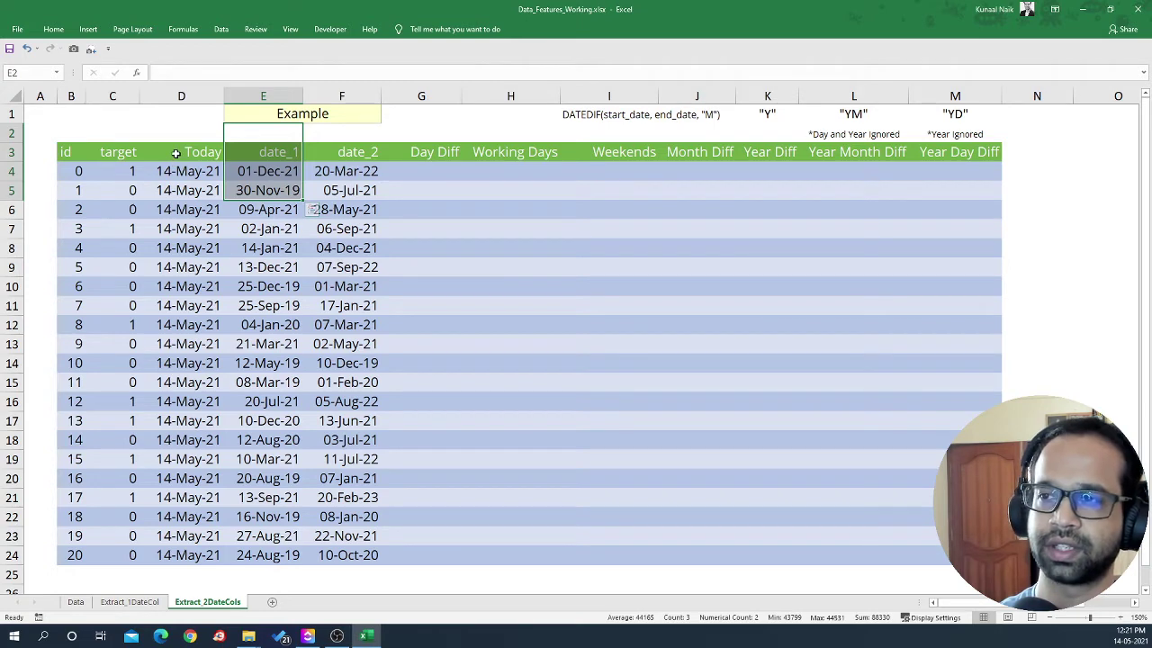
left_click_drag(176, 153, 184, 237)
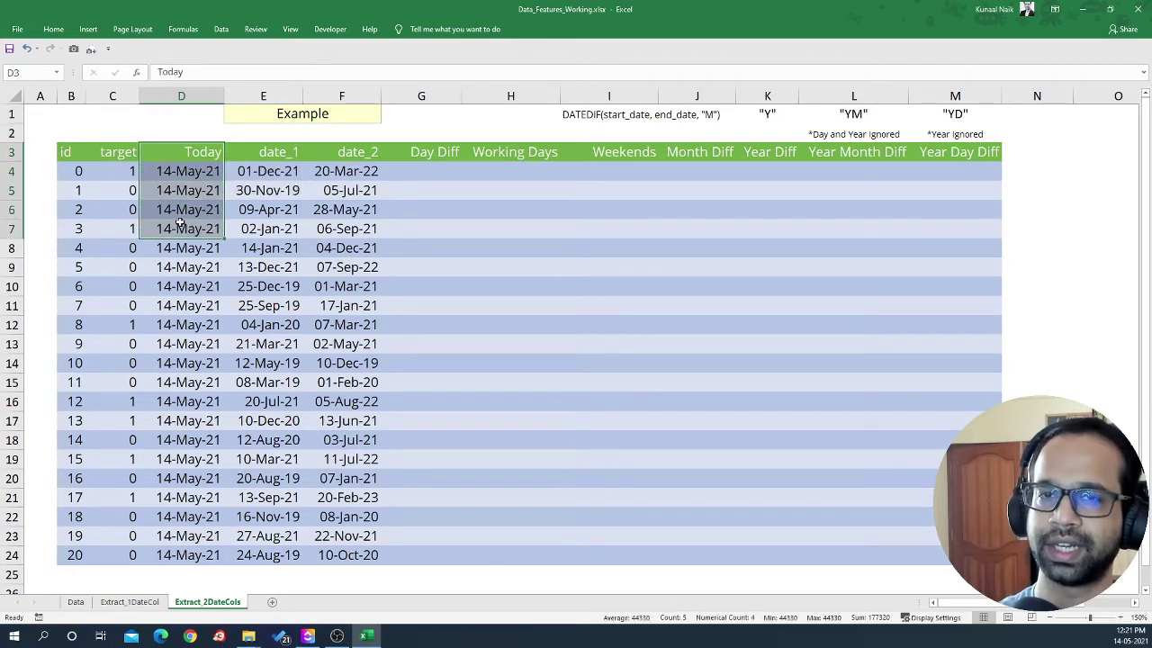
left_click(229, 193)
left_click_drag(263, 155, 269, 191)
left_click_drag(186, 154, 184, 184)
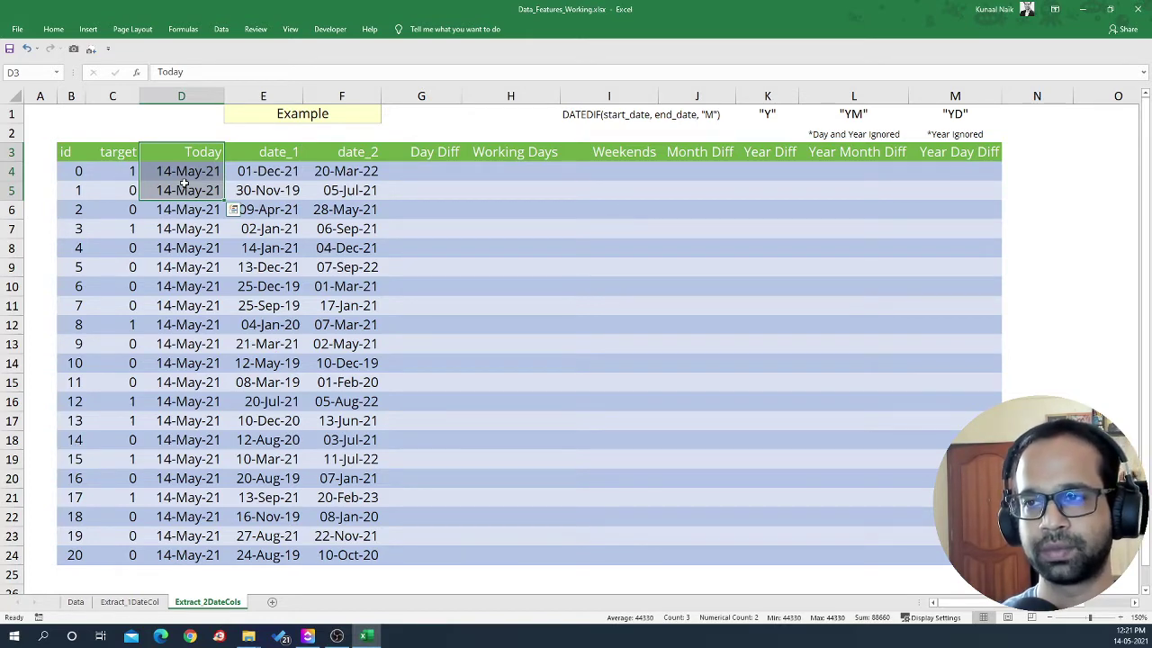
left_click_drag(317, 149, 290, 150)
left_click(199, 152)
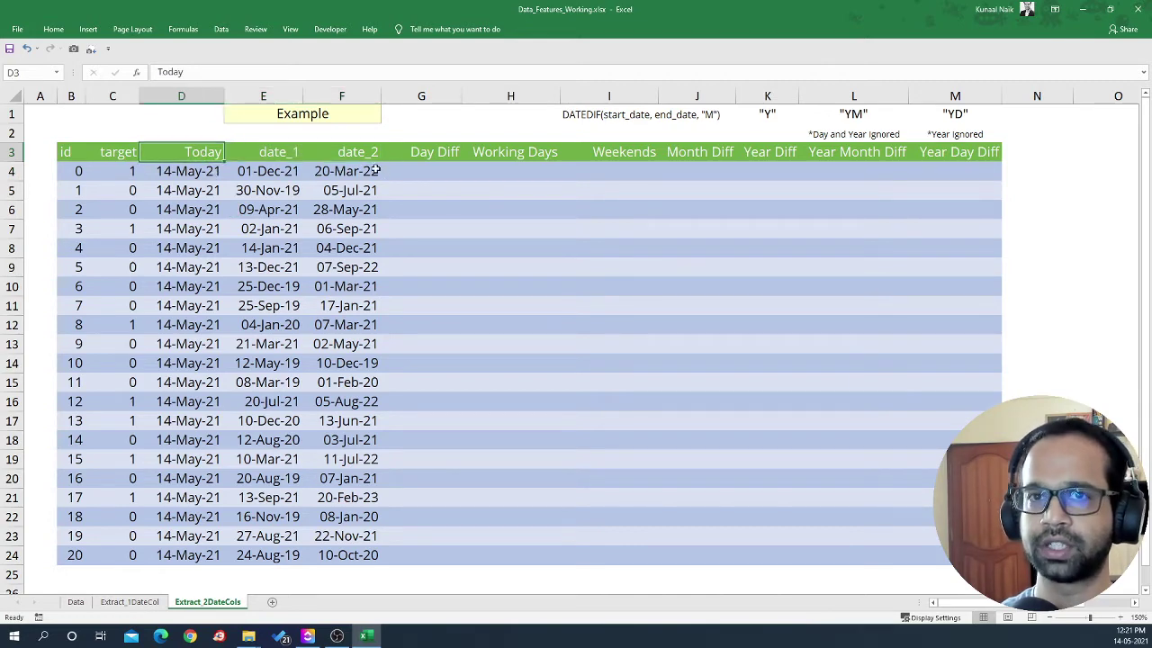
left_click_drag(284, 155, 324, 154)
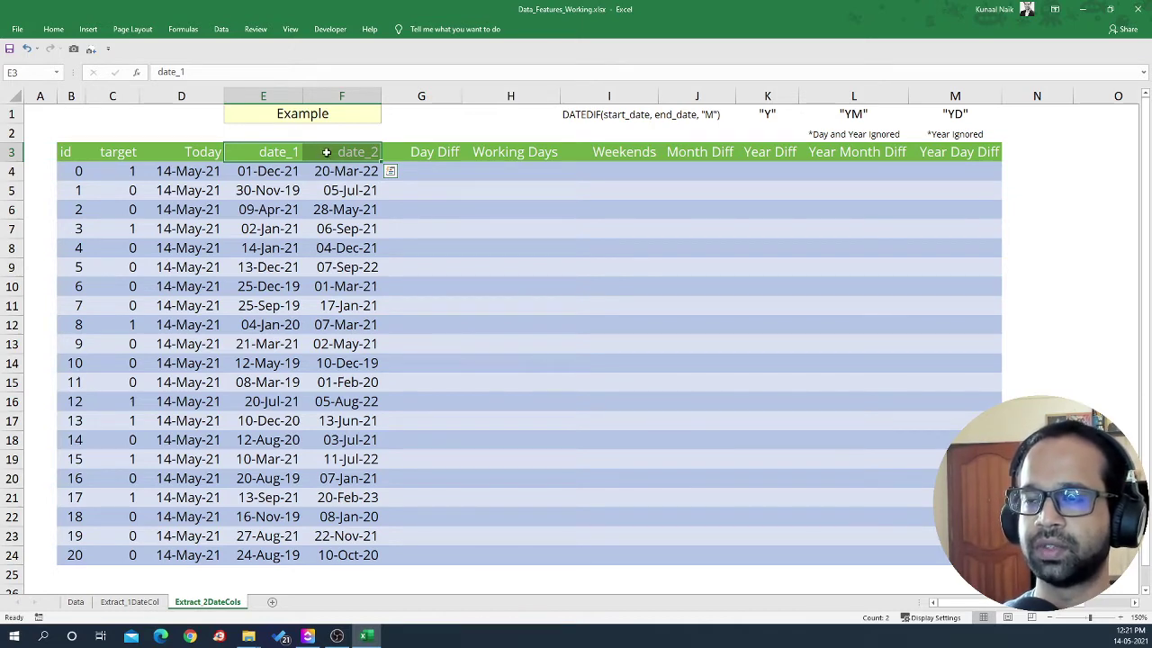
left_click(223, 153)
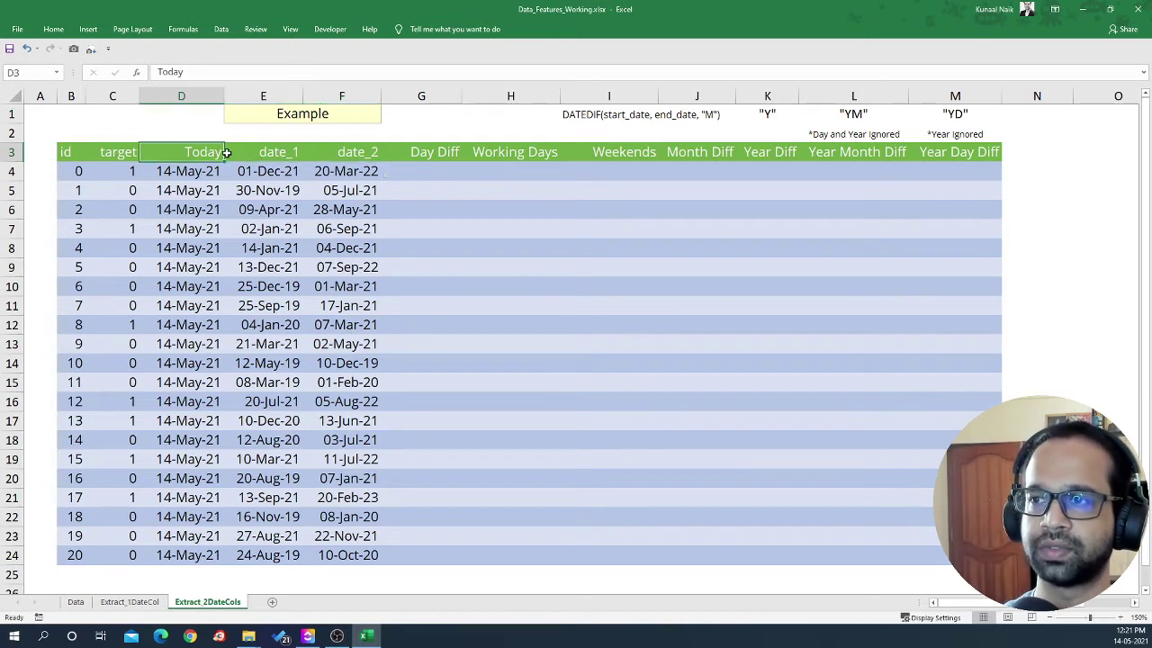
left_click_drag(227, 153, 200, 152)
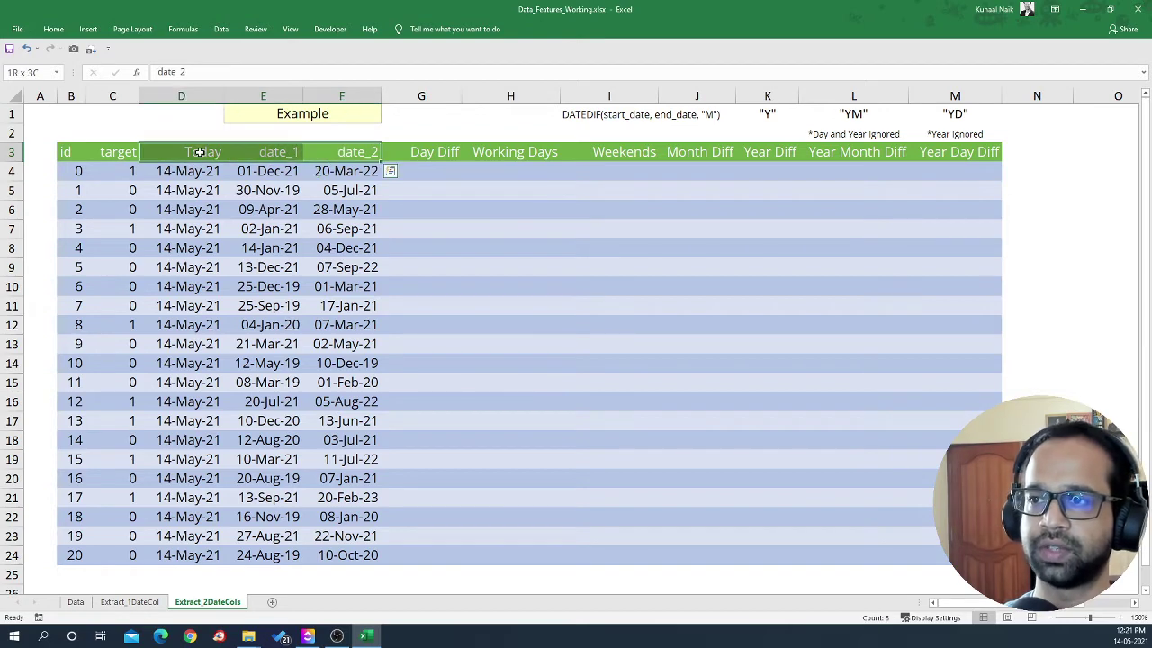
left_click(200, 152)
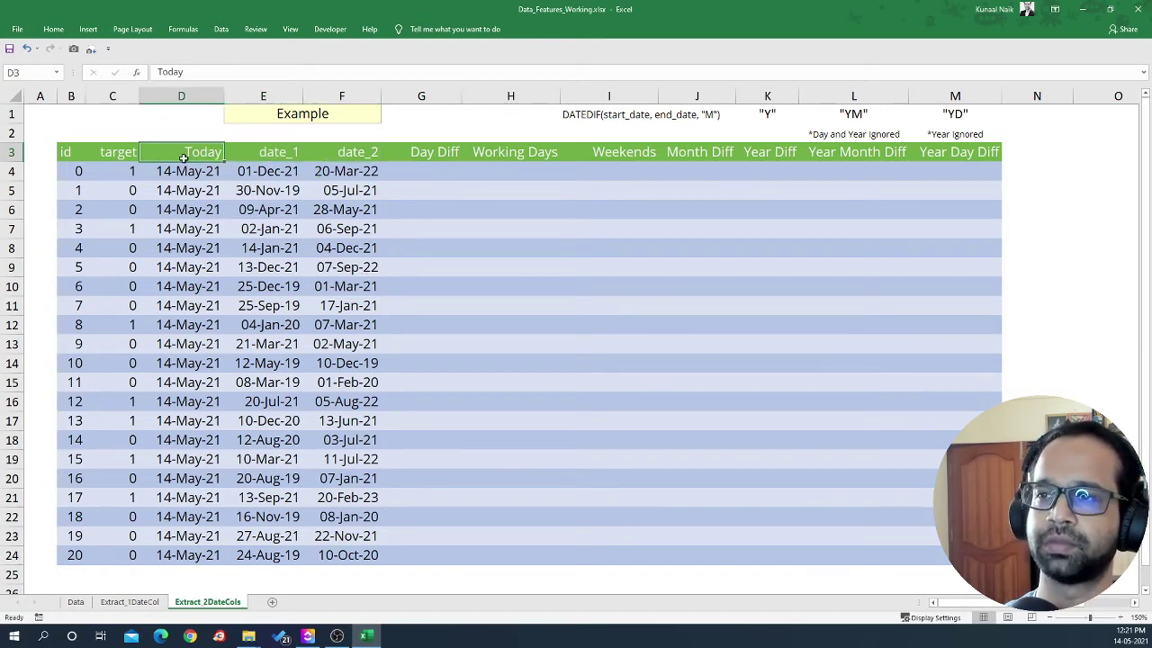
left_click(440, 173)
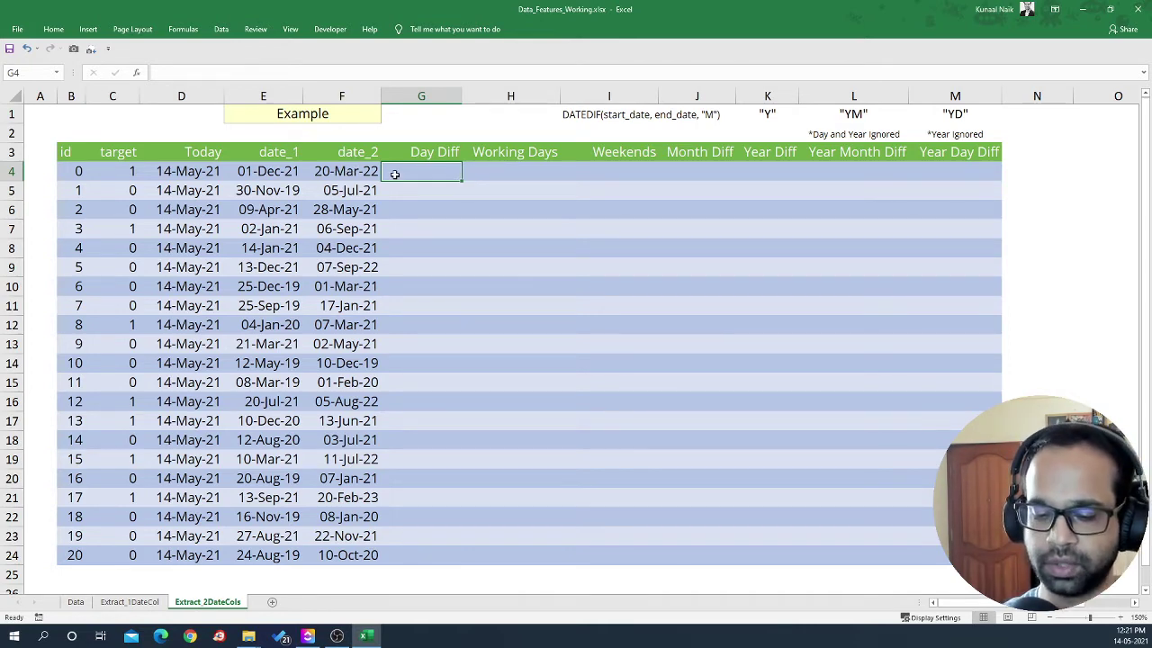
type("=")
key("Left")
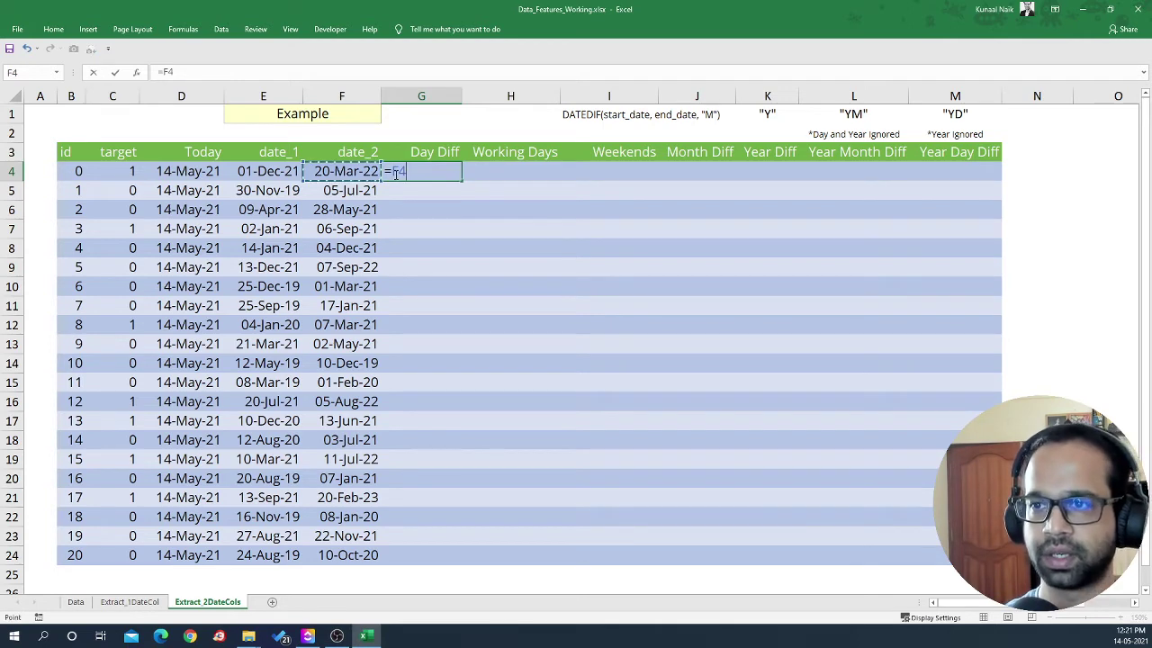
type("-")
key("Left")
key("Left")
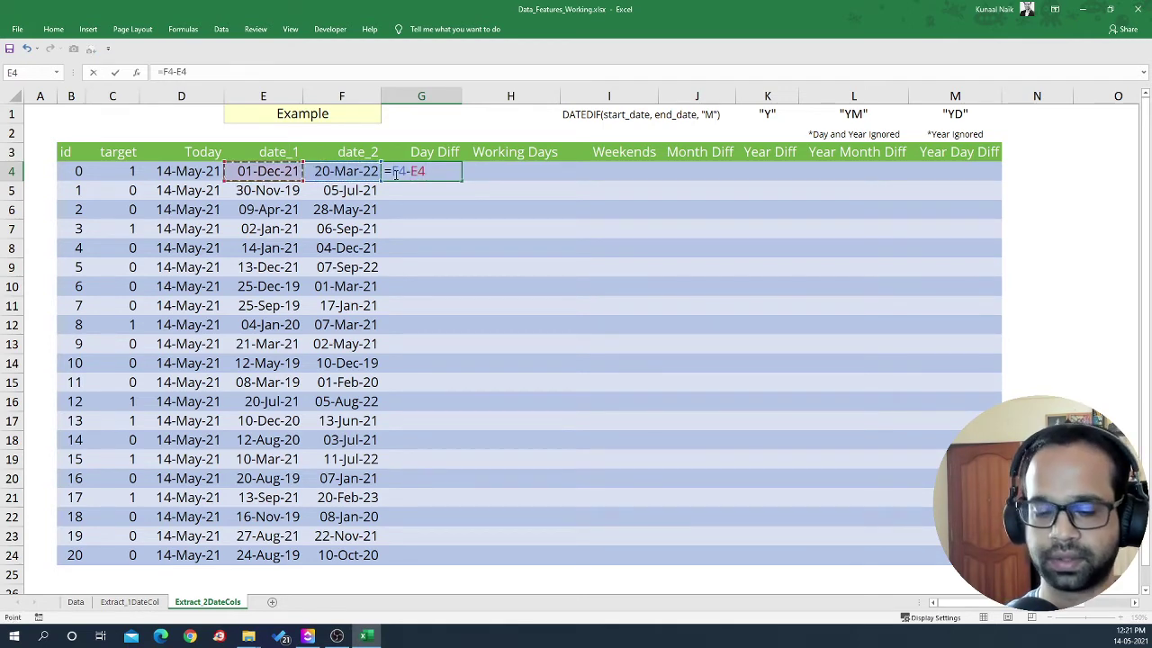
key("Escape")
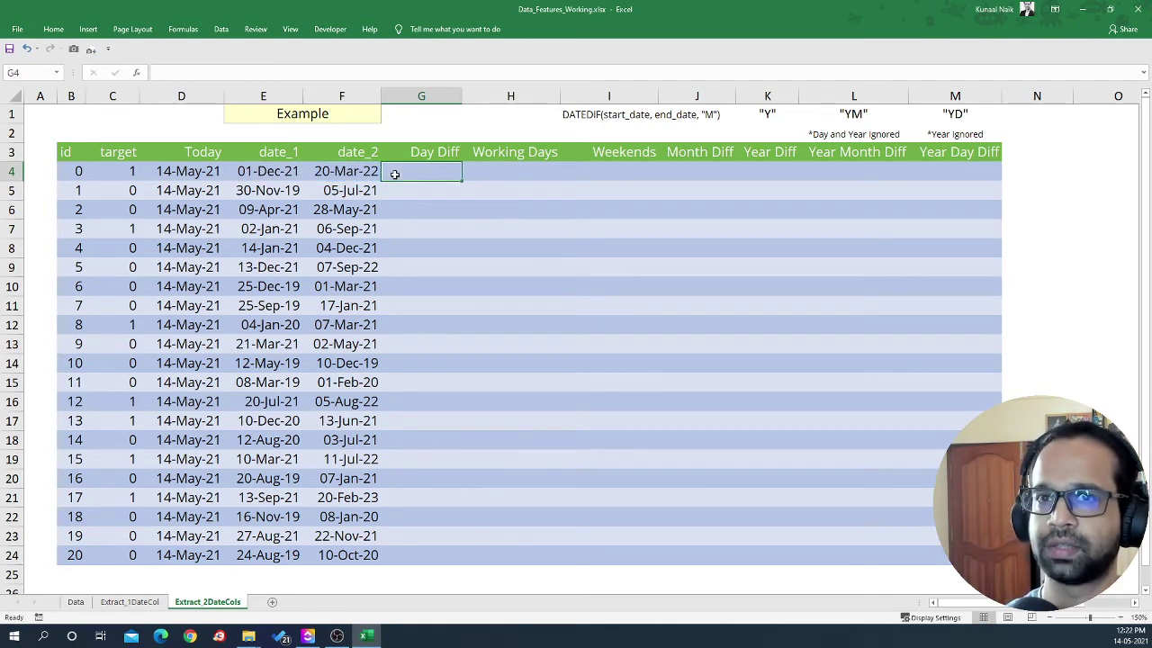
type("=")
key("Left")
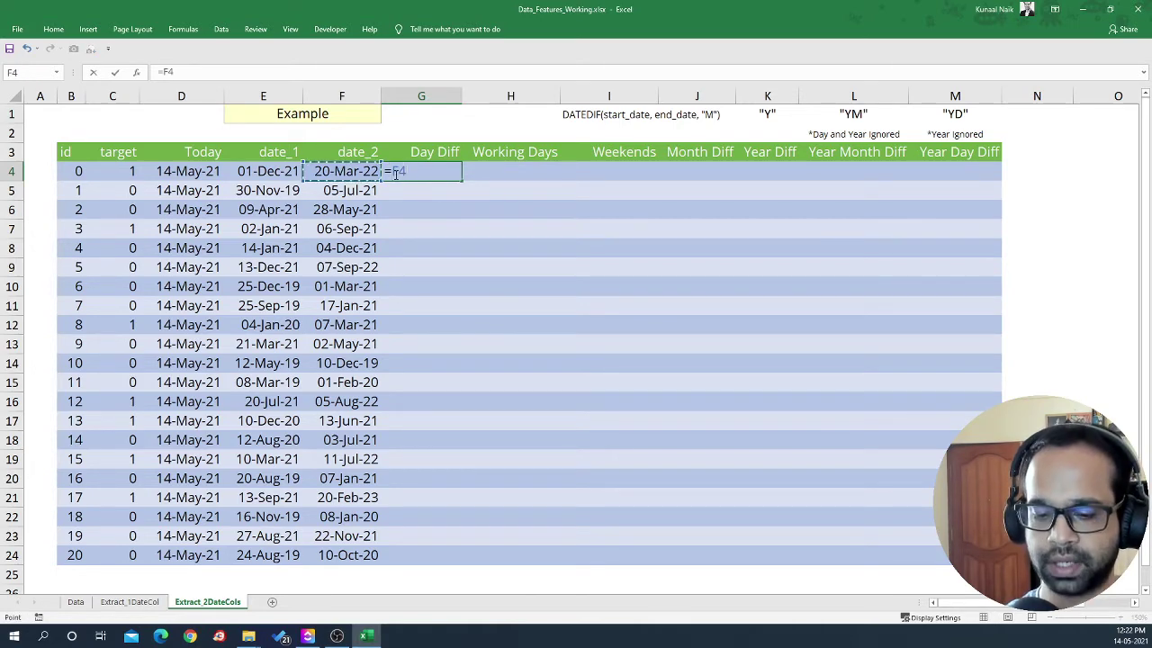
key("Escape")
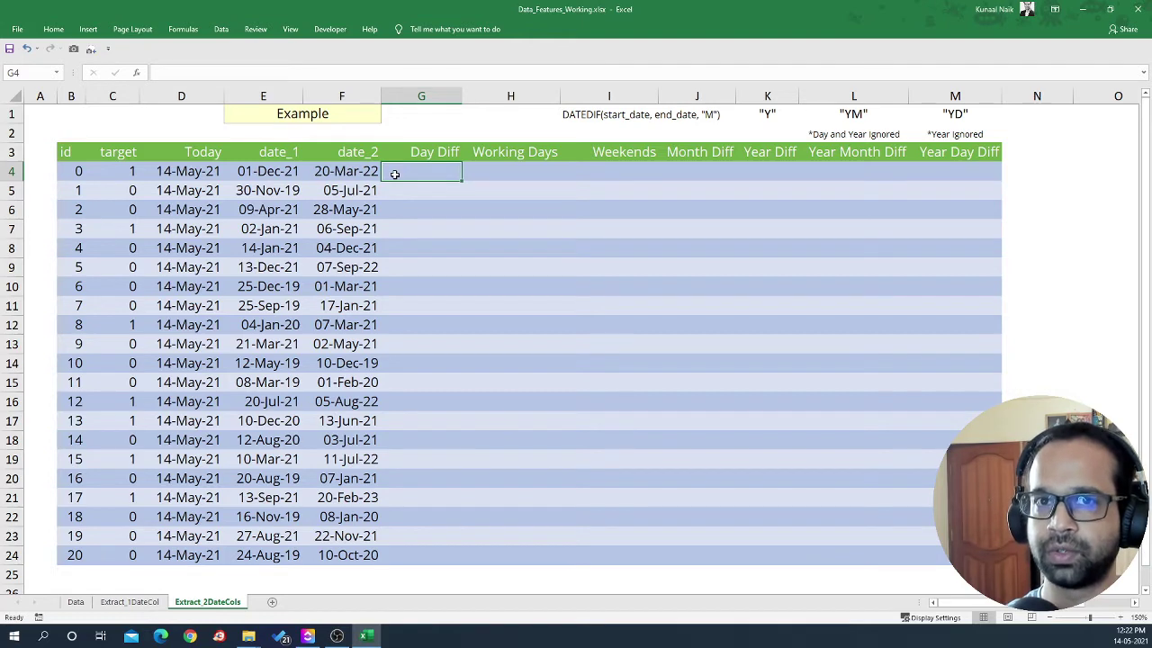
Step: Calculate the first row's Day Diff in G4 by subtracting date_1 from date_2 with =F4-E4
type("=")
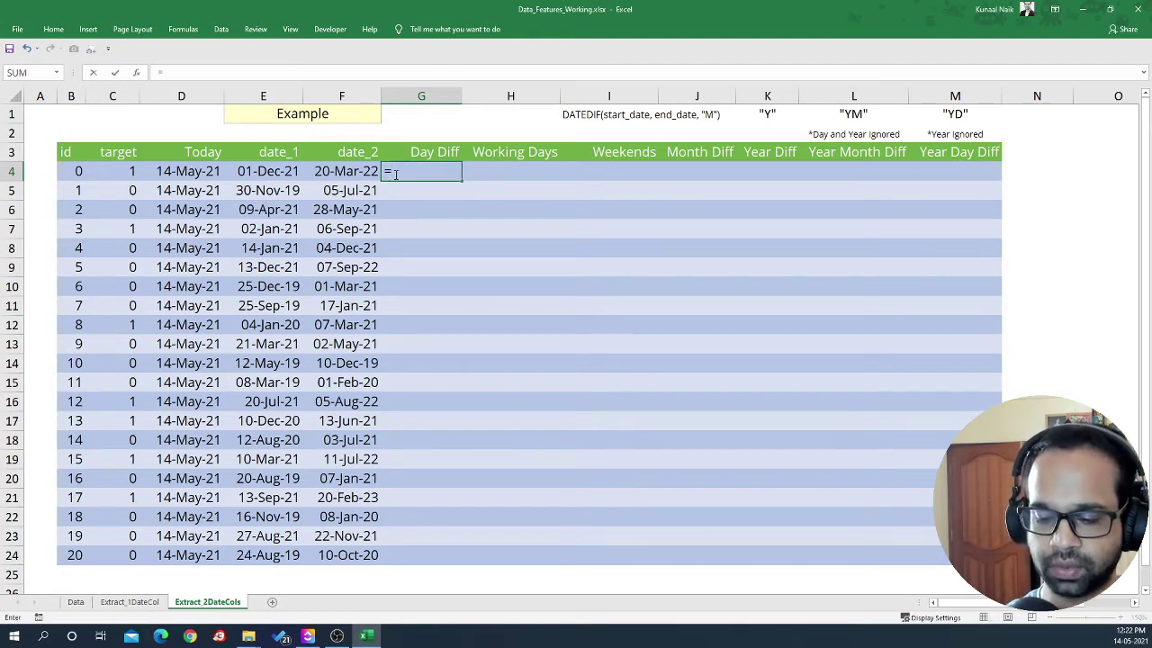
key("Left")
type("-")
key("Left")
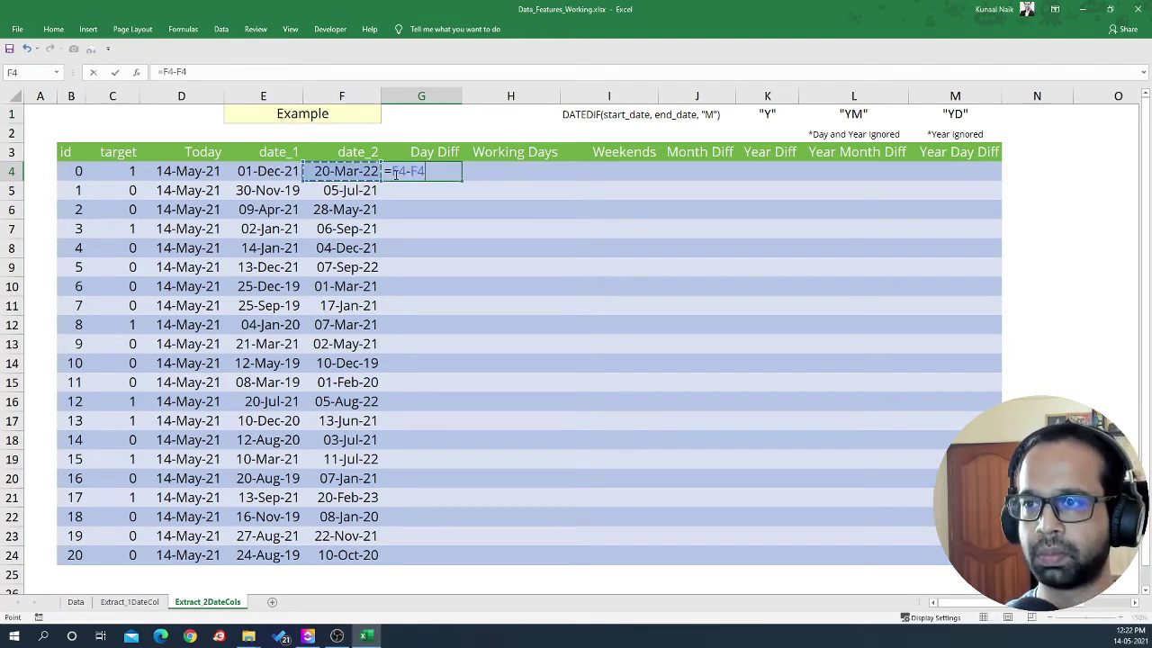
key("Left")
key("Return")
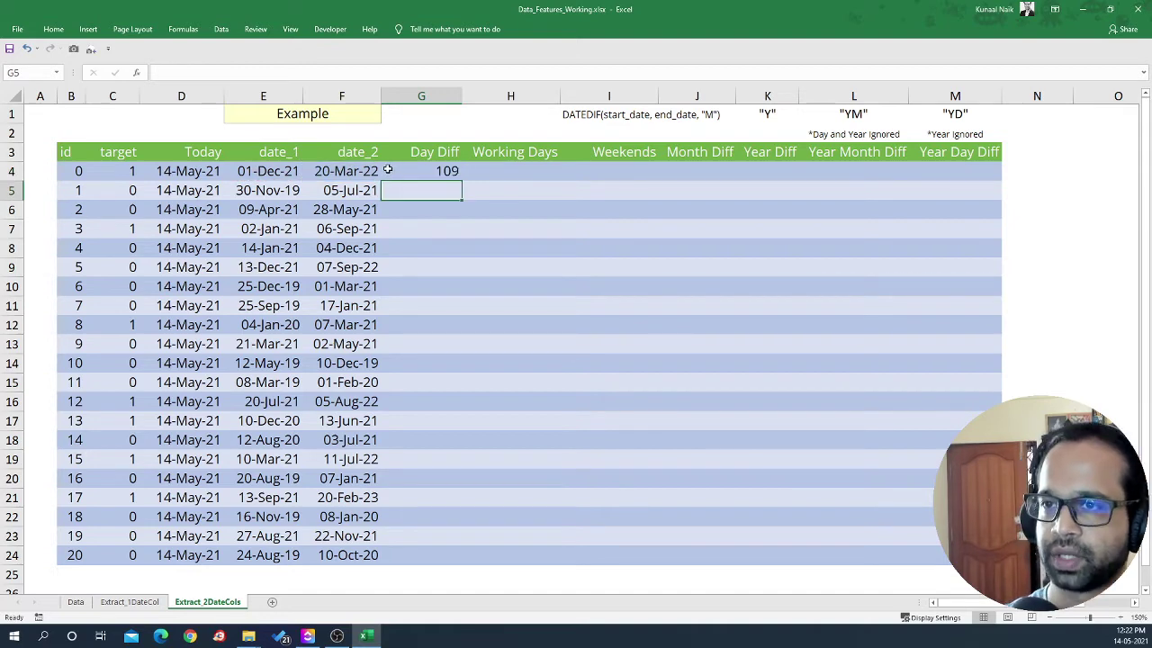
Step: Check the Day Diff formula in G4 against the two dates it uses in E4:F4
left_click(407, 170)
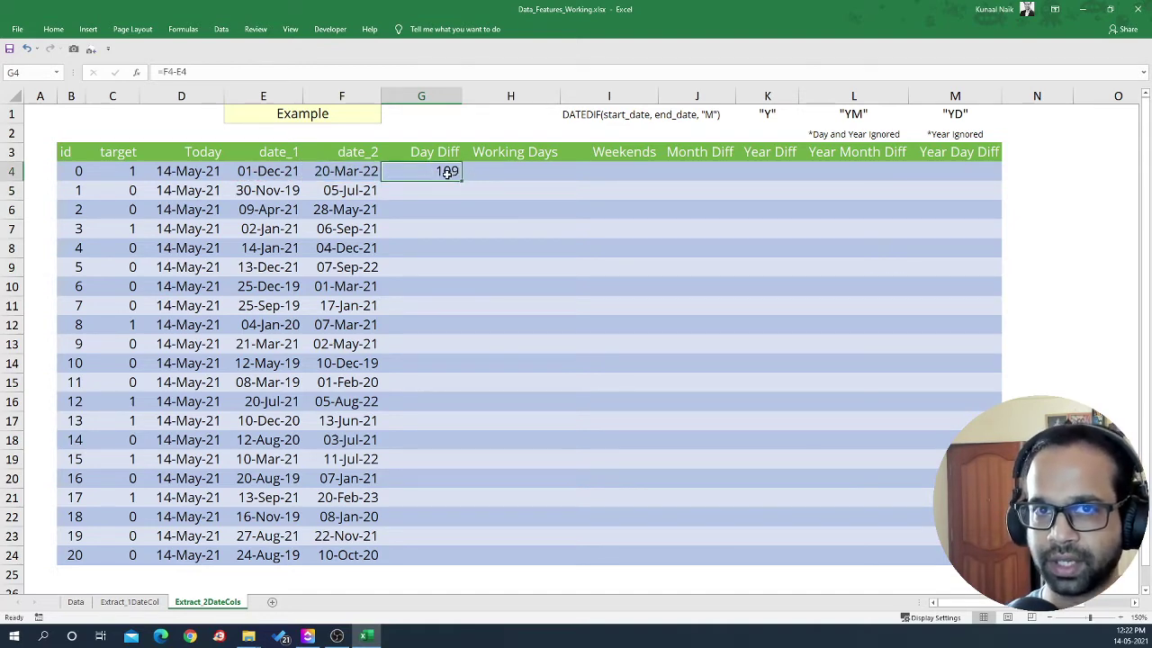
left_click_drag(362, 171, 291, 171)
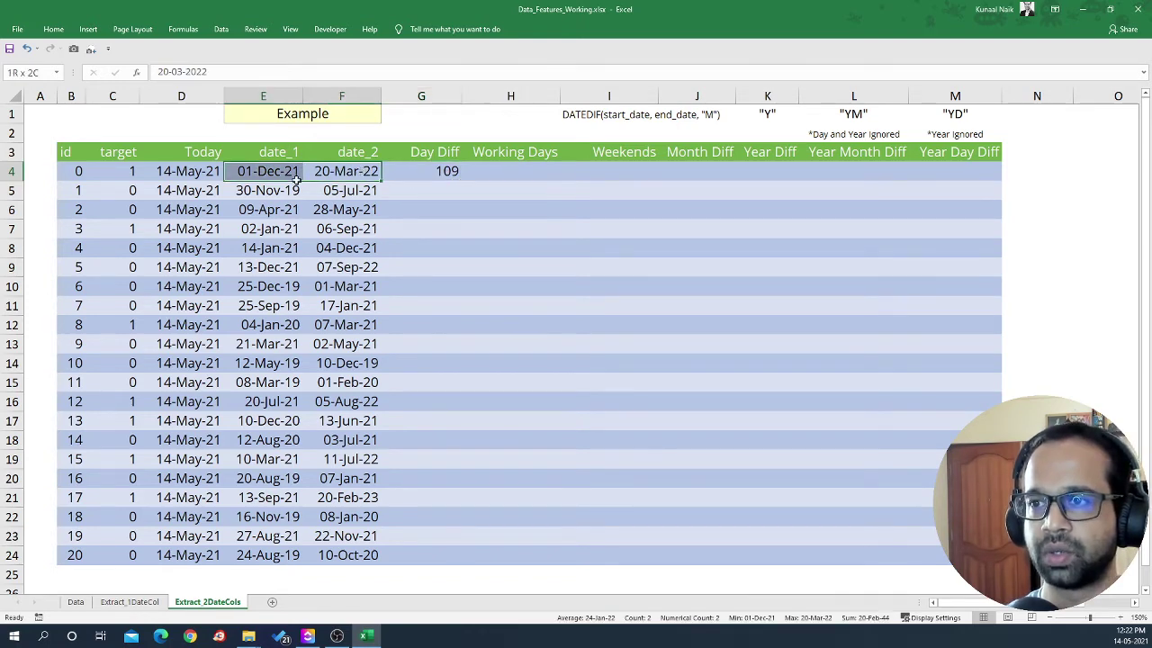
left_click(425, 170)
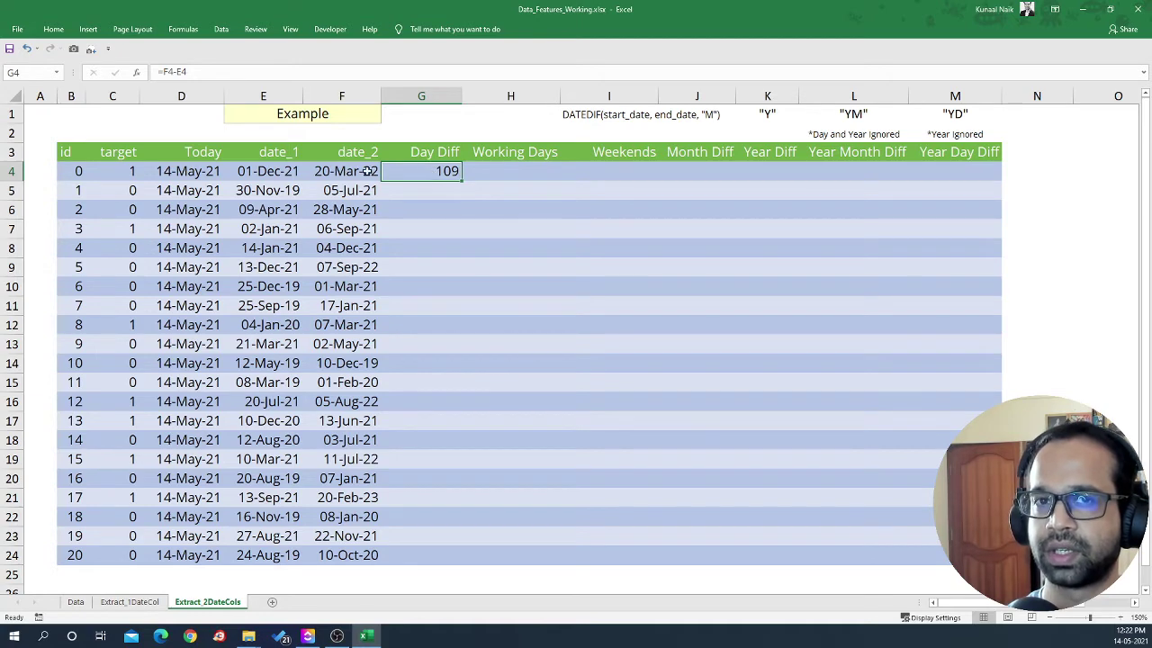
Step: Display the two dates in E4:F4 as serial numbers using the General format, and undo the format change
left_click_drag(368, 171, 289, 175)
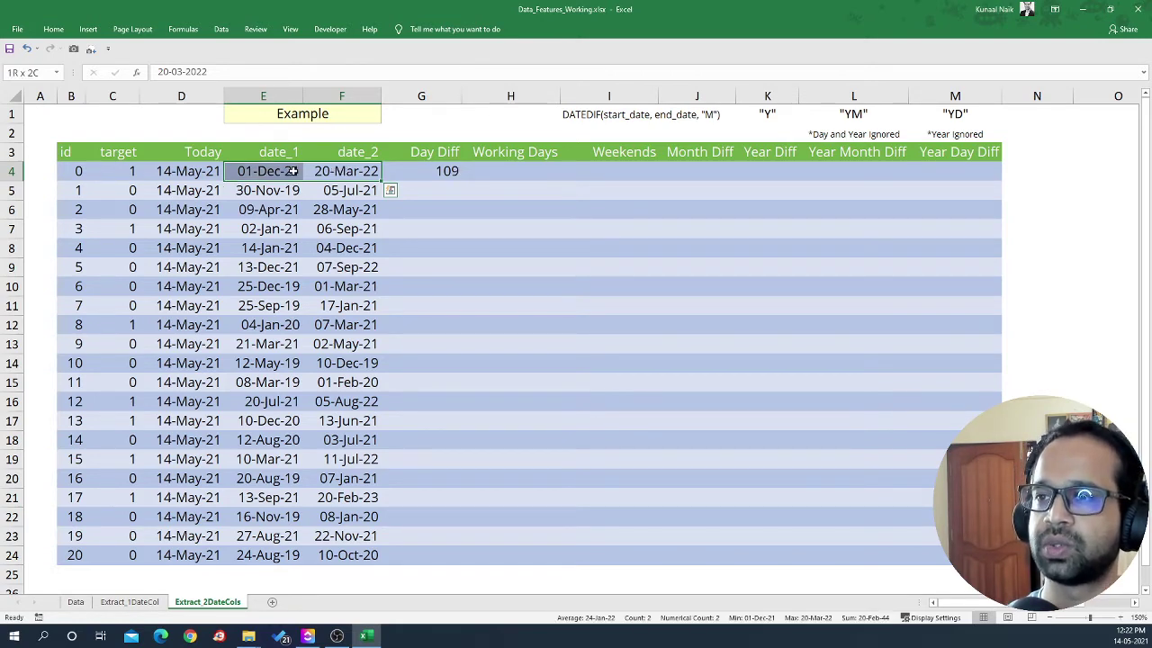
left_click(53, 29)
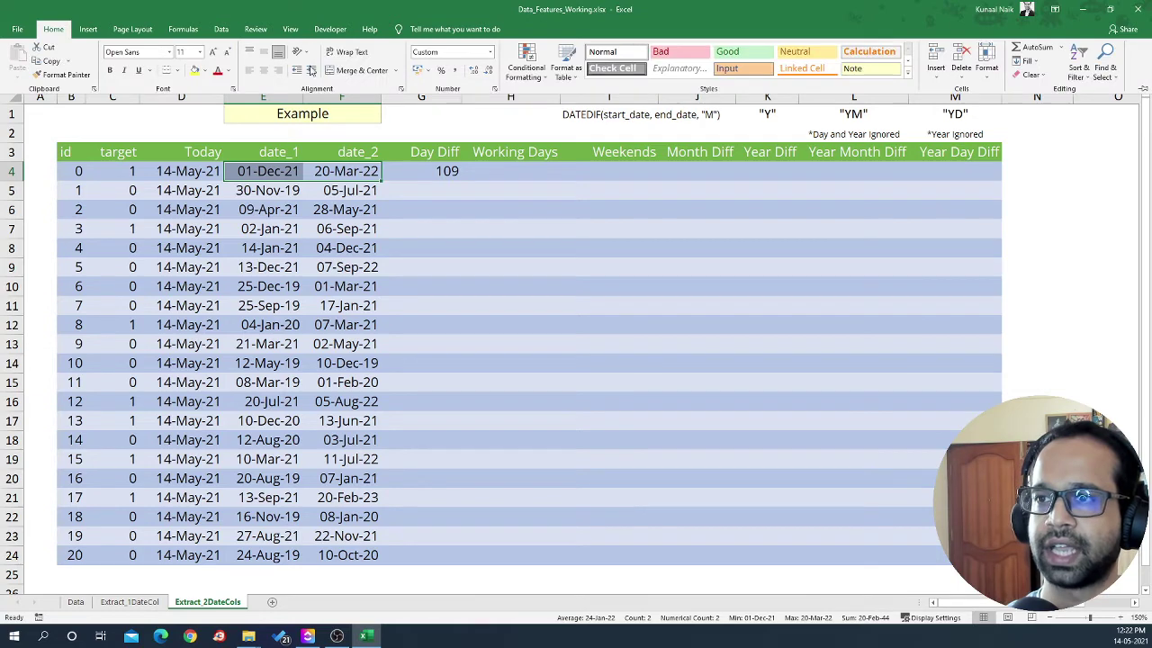
left_click(494, 88)
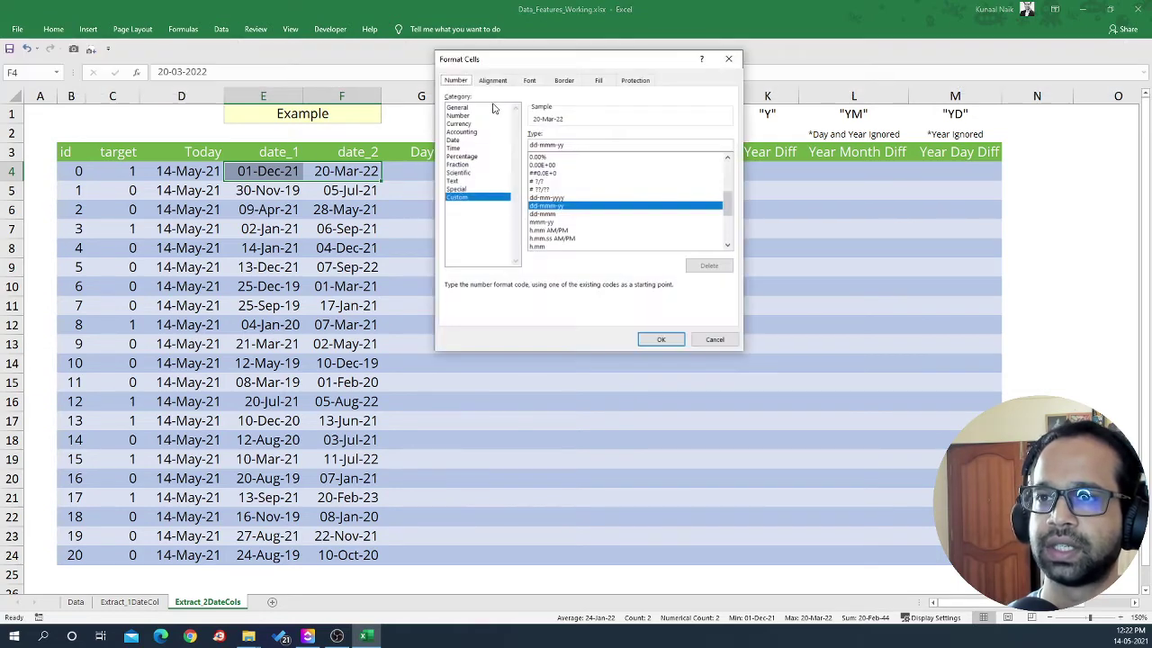
left_click_drag(493, 69, 468, 168)
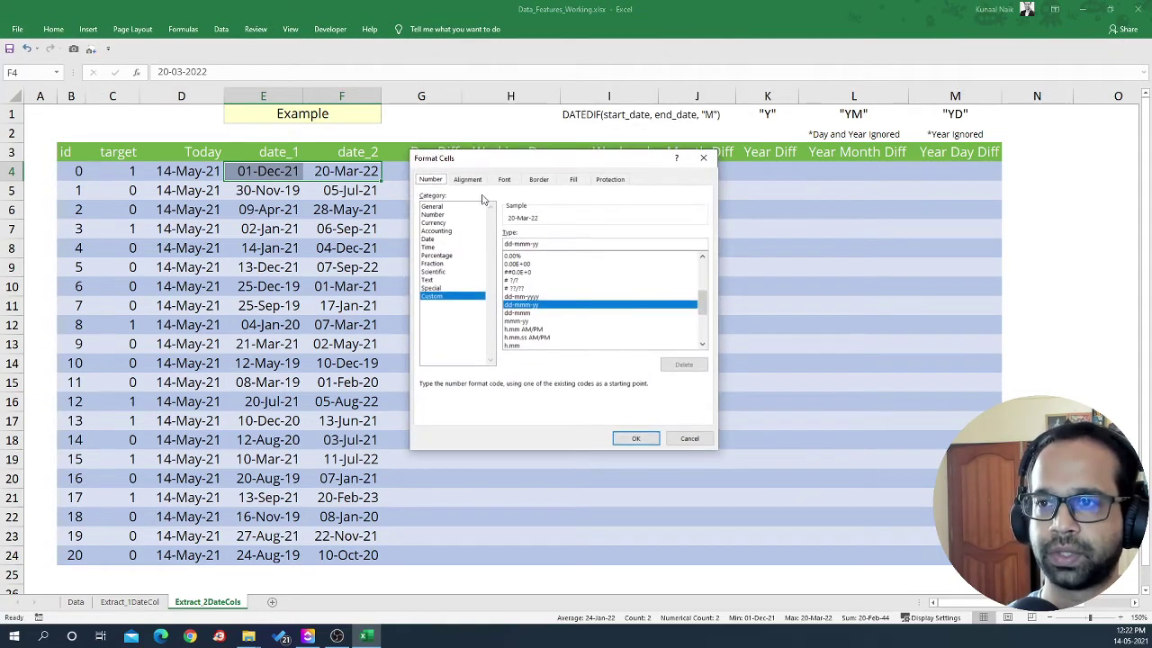
left_click(440, 207)
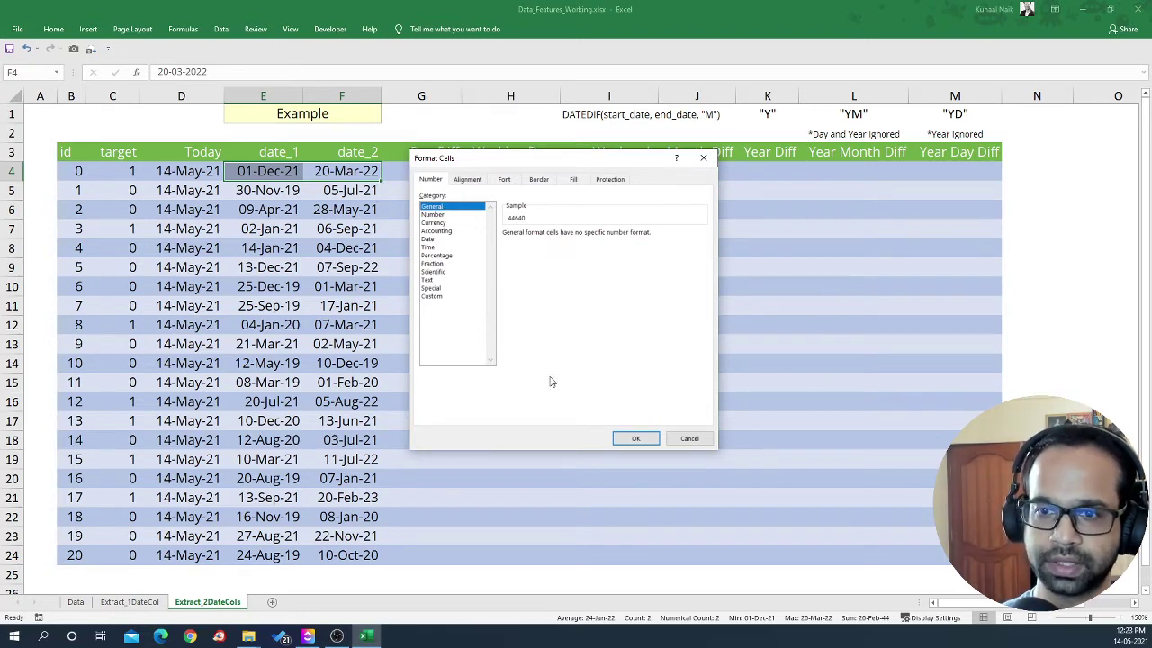
left_click(632, 438)
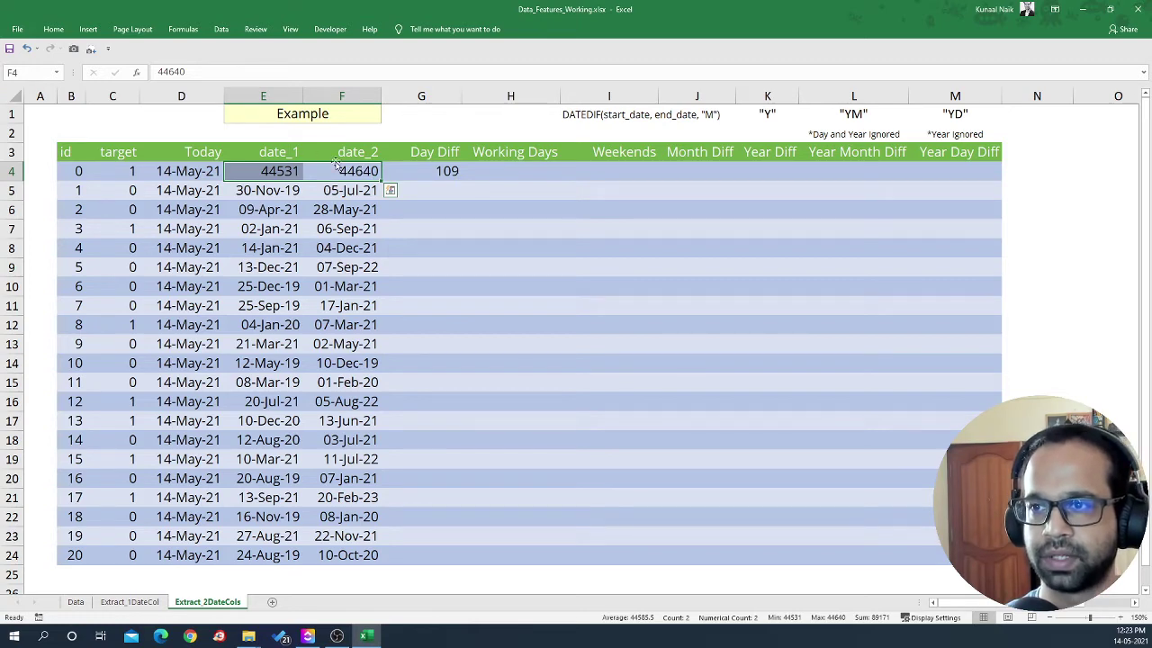
key("ctrl+z")
Step: Try to fill the Day Diff column G4:G24 by copying G4 and pasting it as values only
left_click(443, 171)
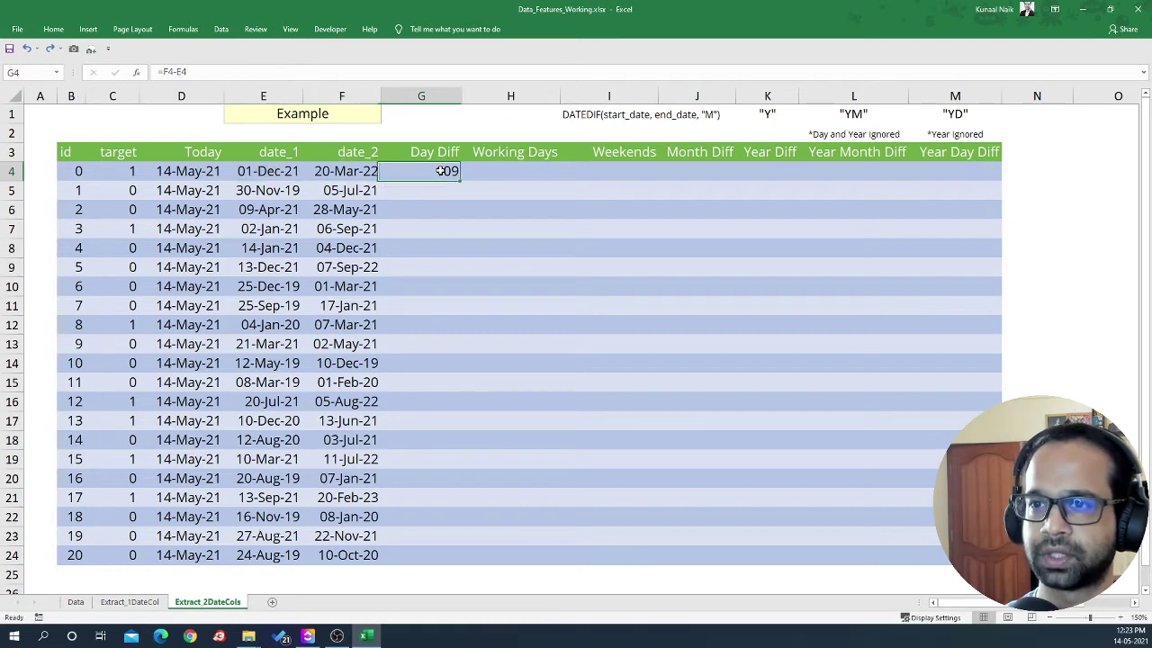
key("ctrl+c")
left_click_drag(441, 190, 432, 555)
right_click(442, 260)
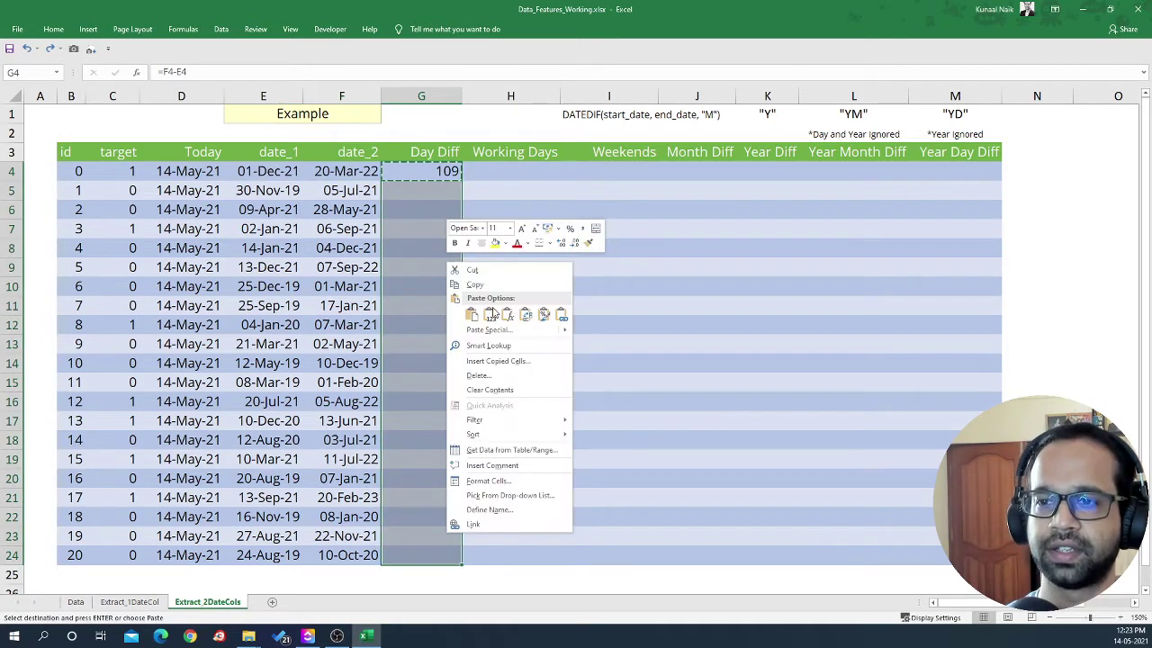
left_click(490, 313)
left_click(429, 282)
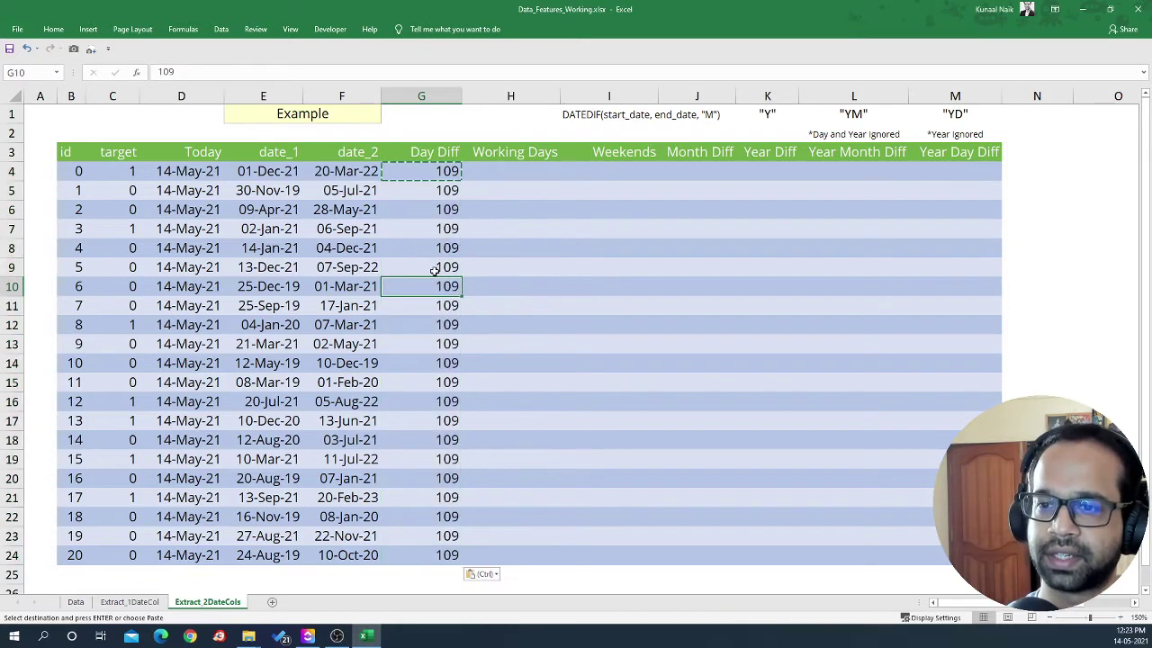
Step: Check the contents of the pasted Day Diff cells and undo the values-only paste
left_click(434, 224)
left_click(432, 173)
left_click(424, 188)
key("Escape")
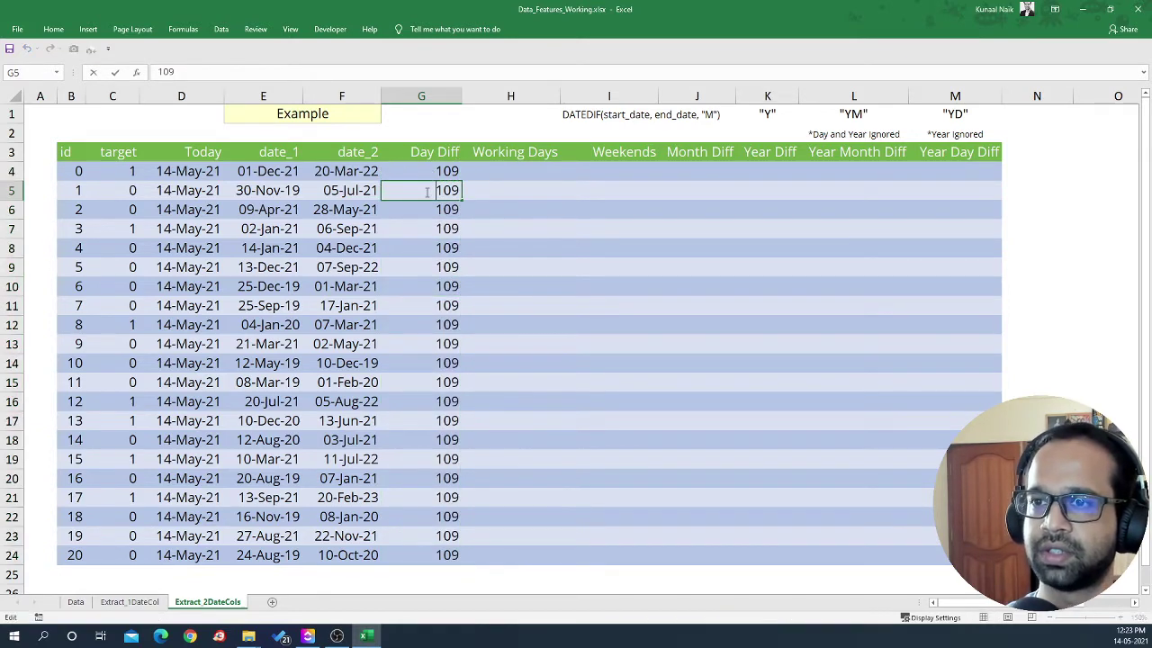
left_click(428, 171)
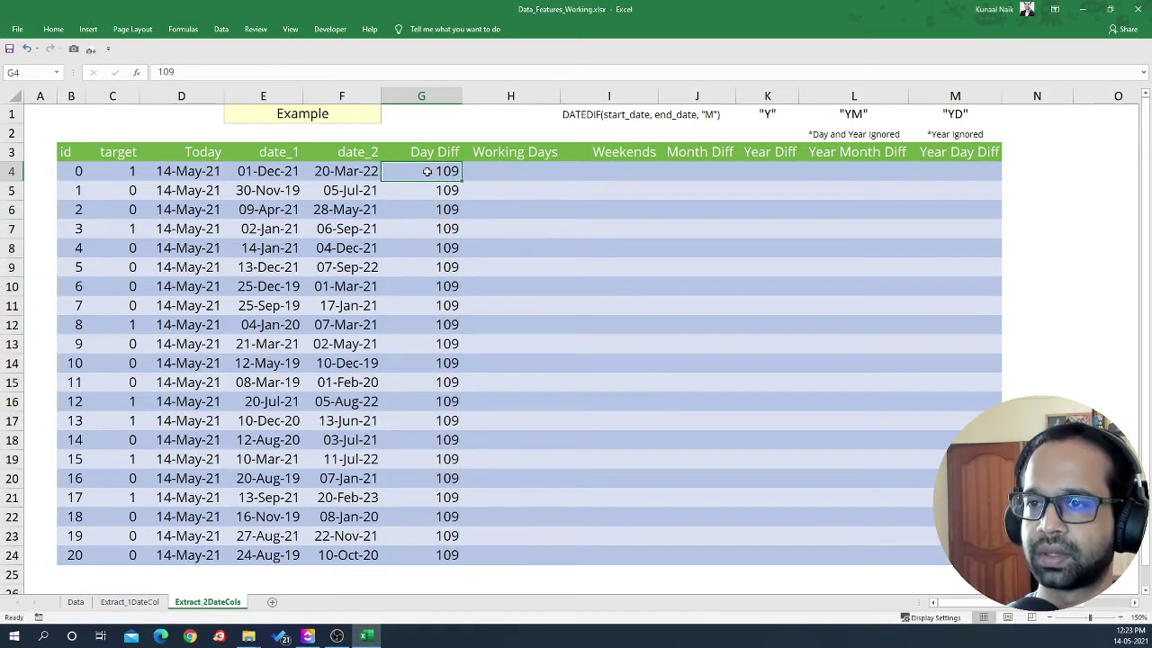
key("ctrl+z")
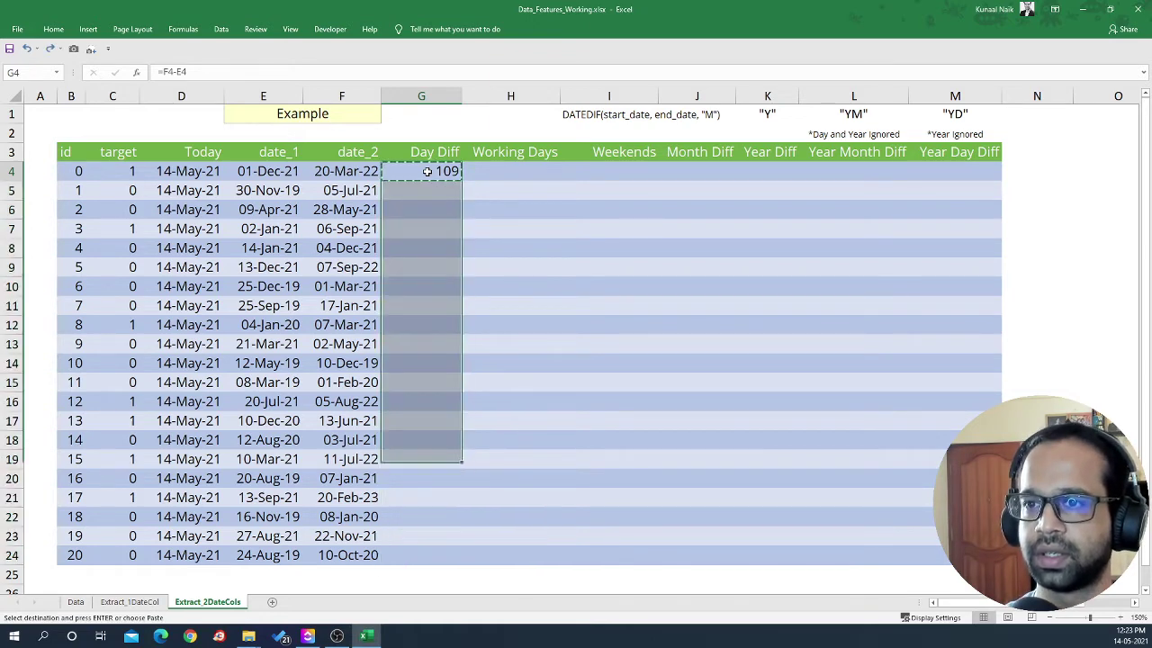
Step: Fill the Day Diff column G4:G24 with the G4 formula, pasting formulas only, and review the column
left_click(427, 171)
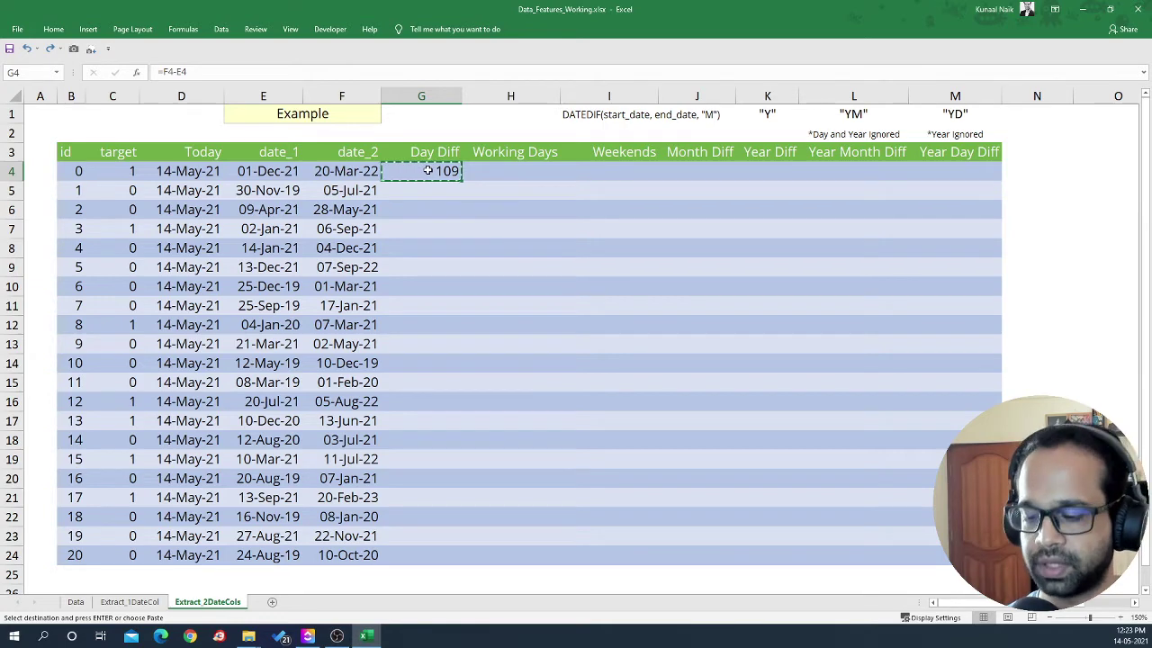
left_click_drag(428, 171, 426, 553)
right_click(434, 220)
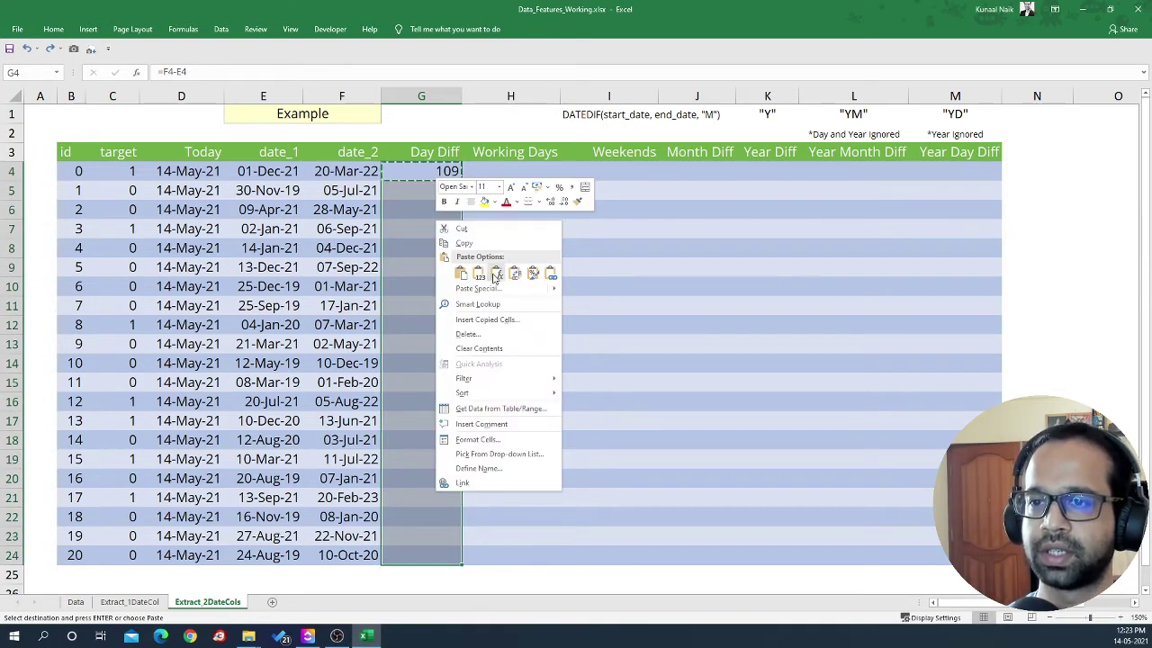
left_click(447, 271)
left_click(443, 272)
key("Escape")
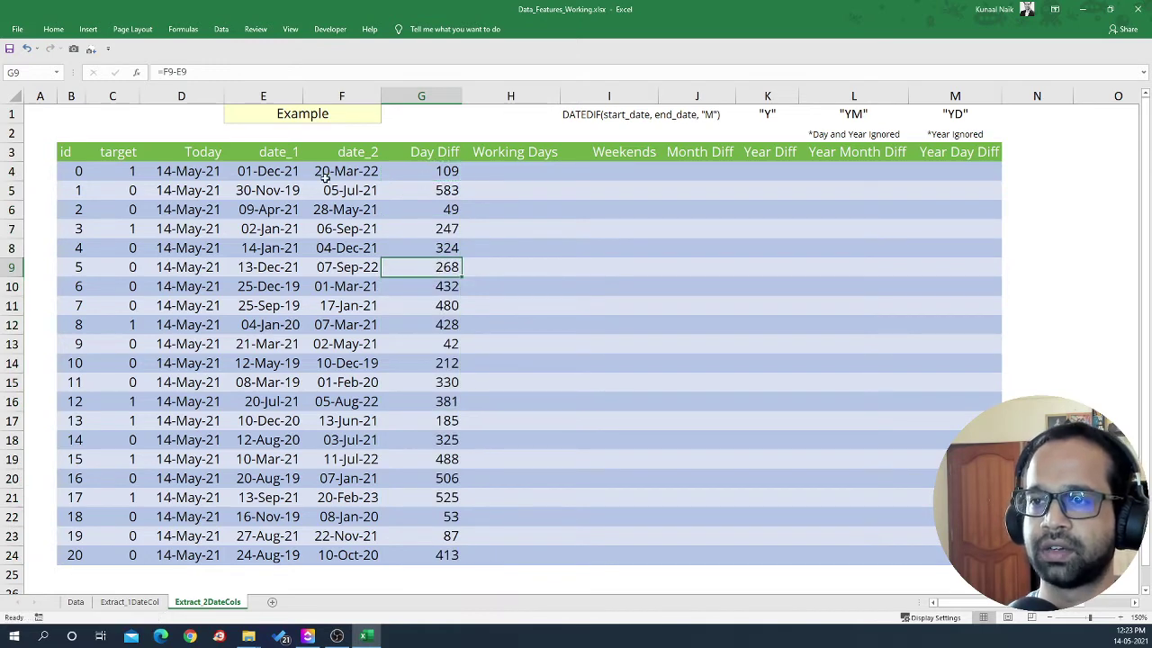
left_click_drag(428, 167, 431, 567)
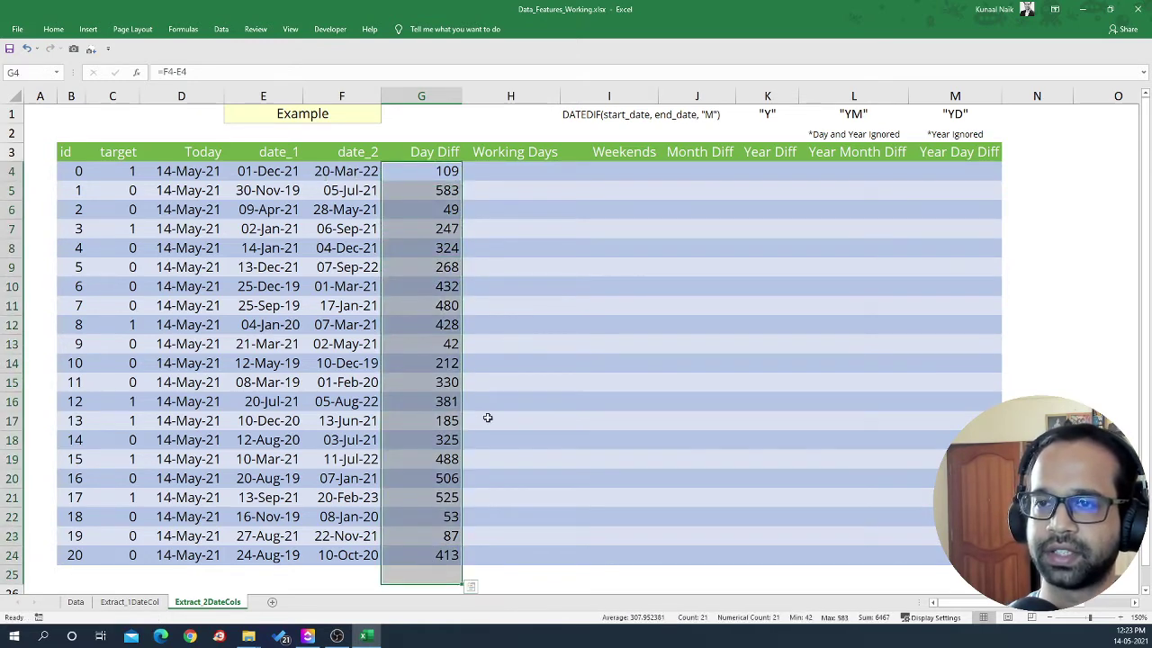
Step: Calculate the first row's Working Days in H4 from date_1 and date_2 with =NETWORKDAYS(E4,F4), leaving out the holidays argument
left_click(520, 178)
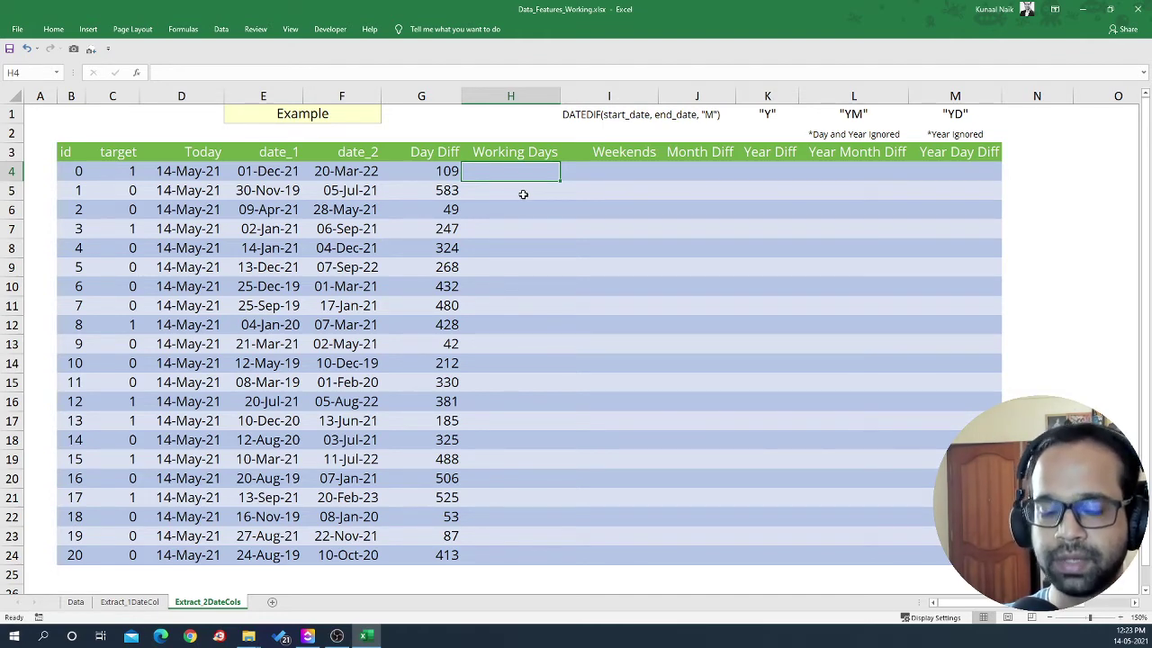
type("=net")
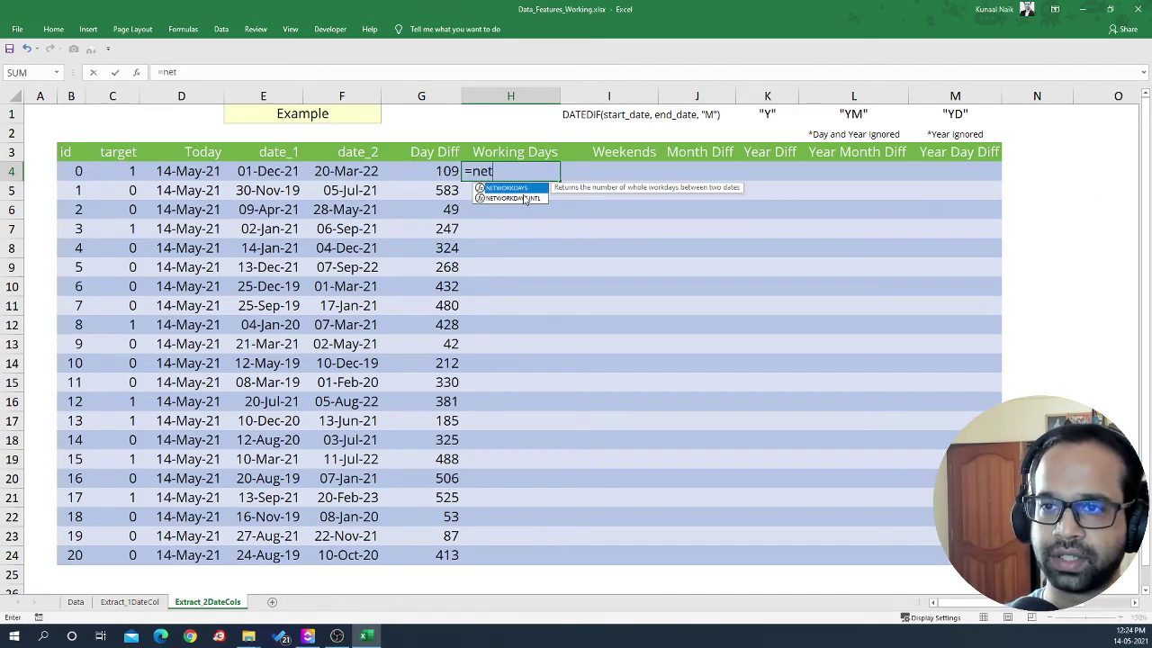
key("Tab")
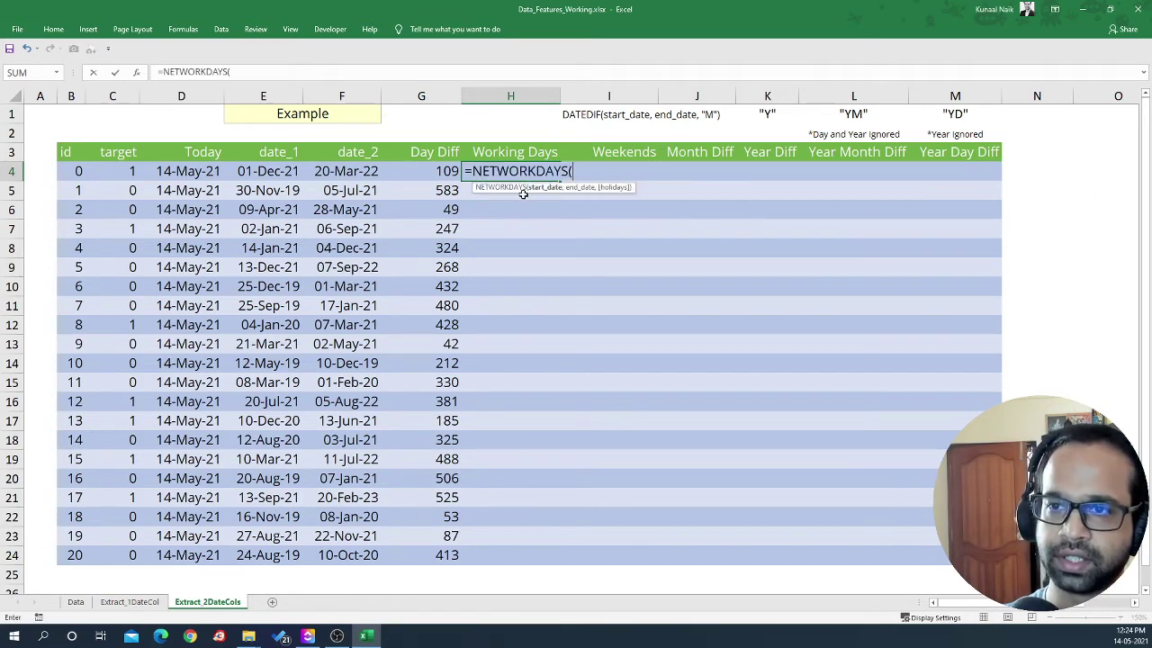
key("Left")
key("Left")
key("Left")
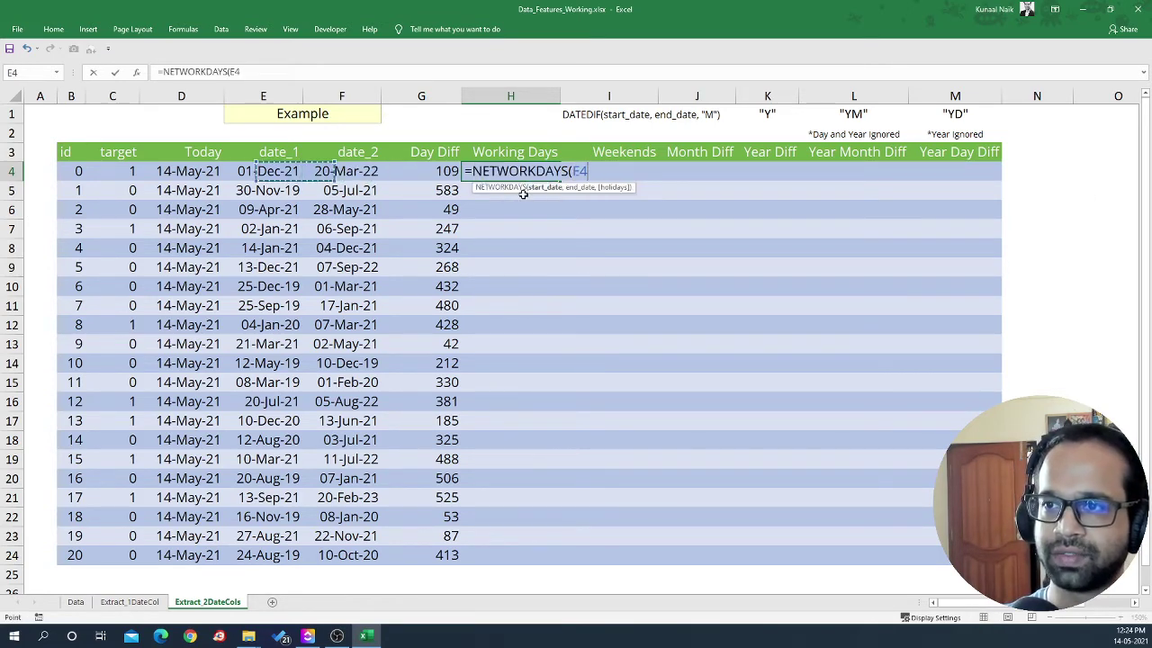
type(",")
key("Left")
key("Left")
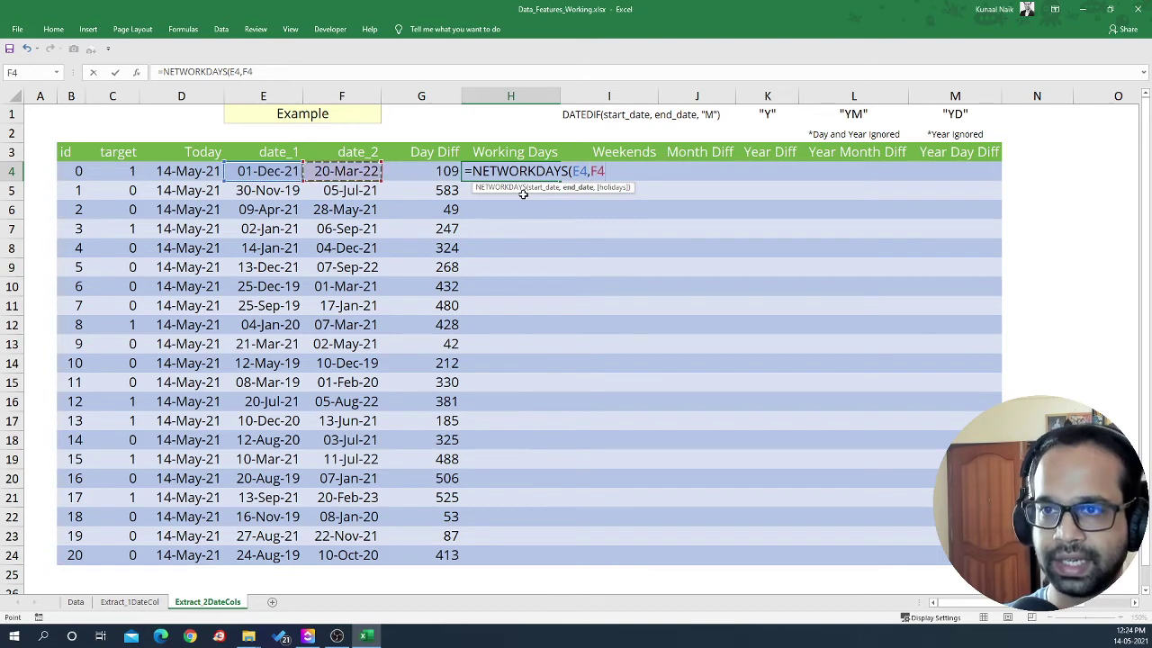
type(",")
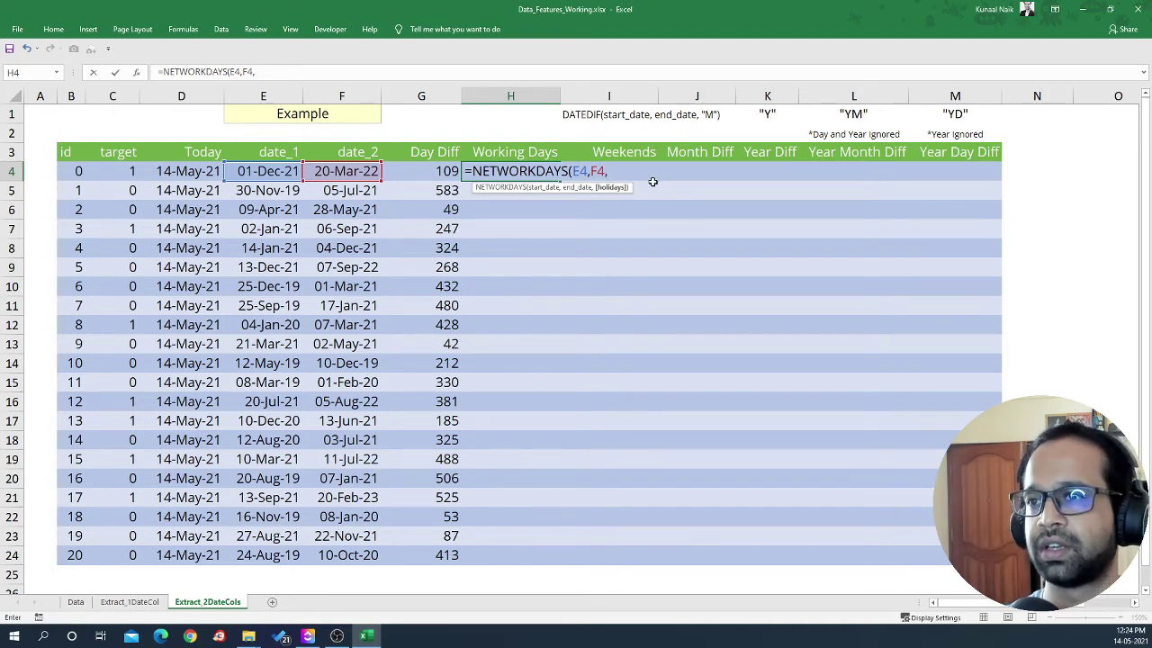
key("BackSpace")
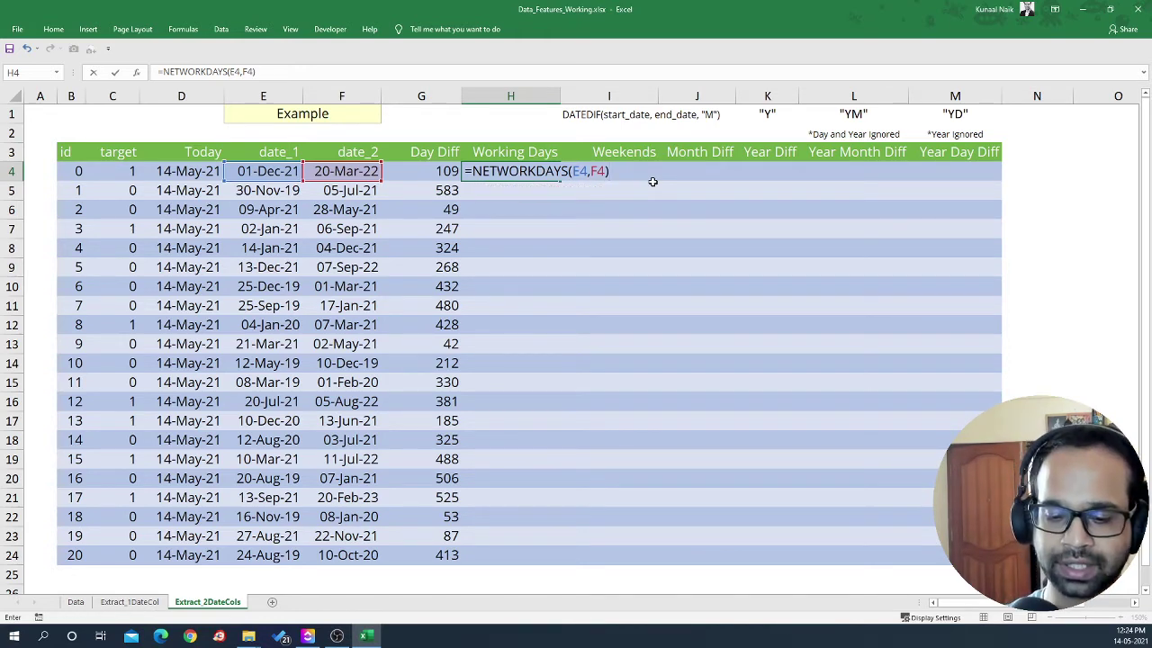
key("Return")
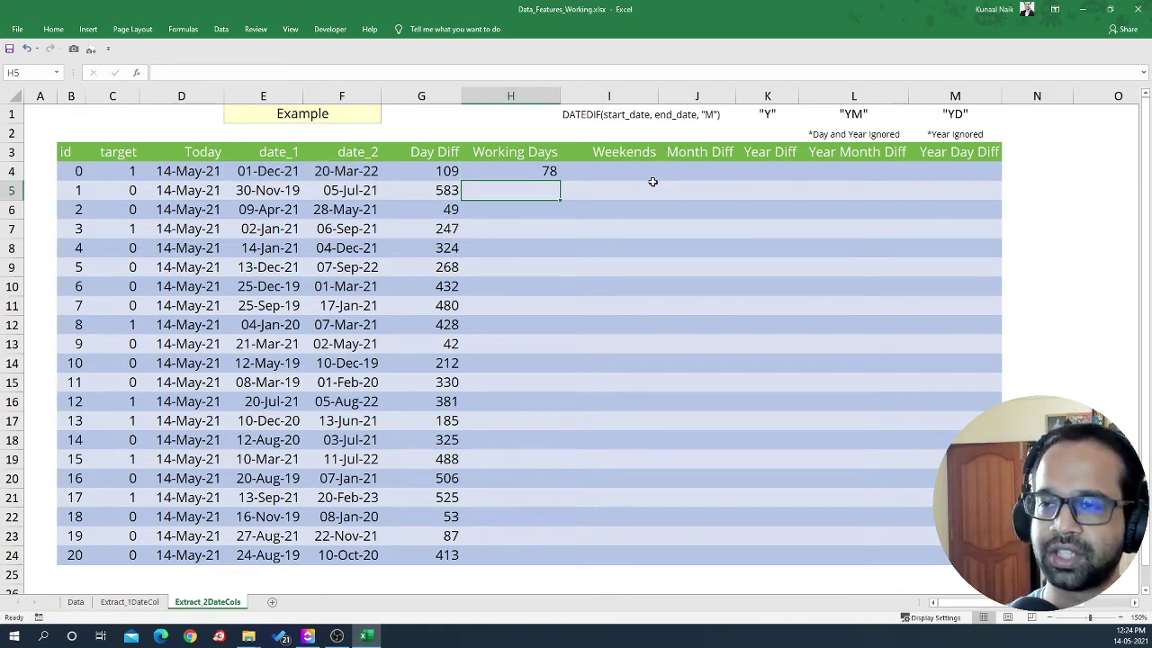
Step: Fill the Working Days column H4:H24 with the H4 formula, pasting formulas only
left_click(530, 176)
key("ctrl+c")
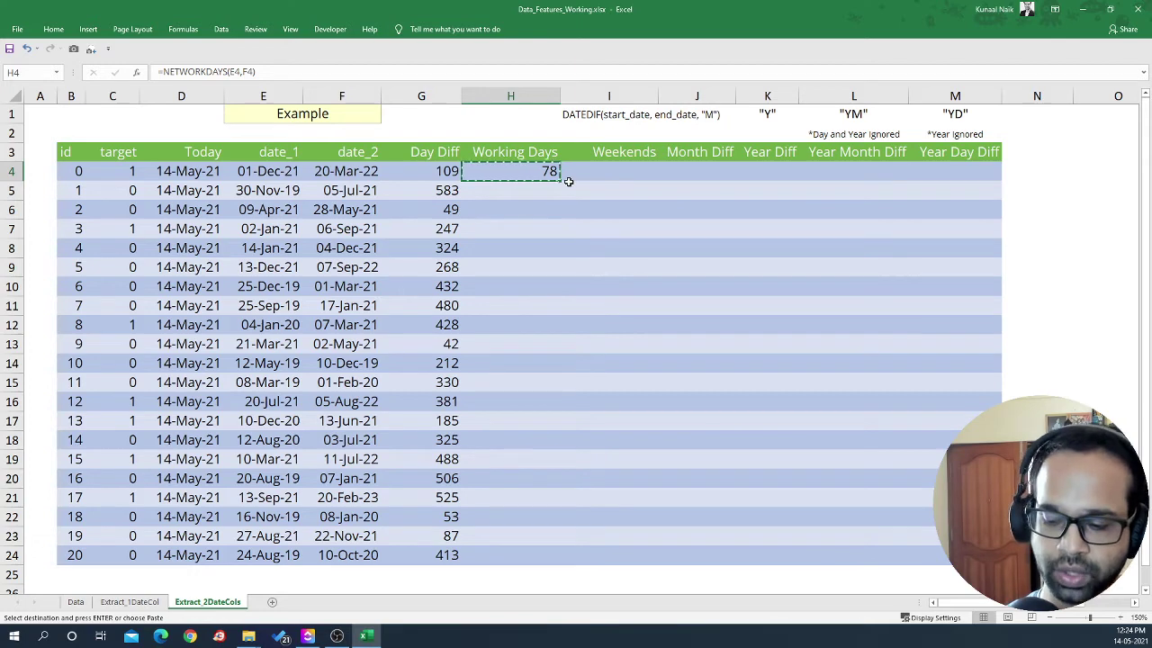
left_click_drag(550, 174, 496, 553)
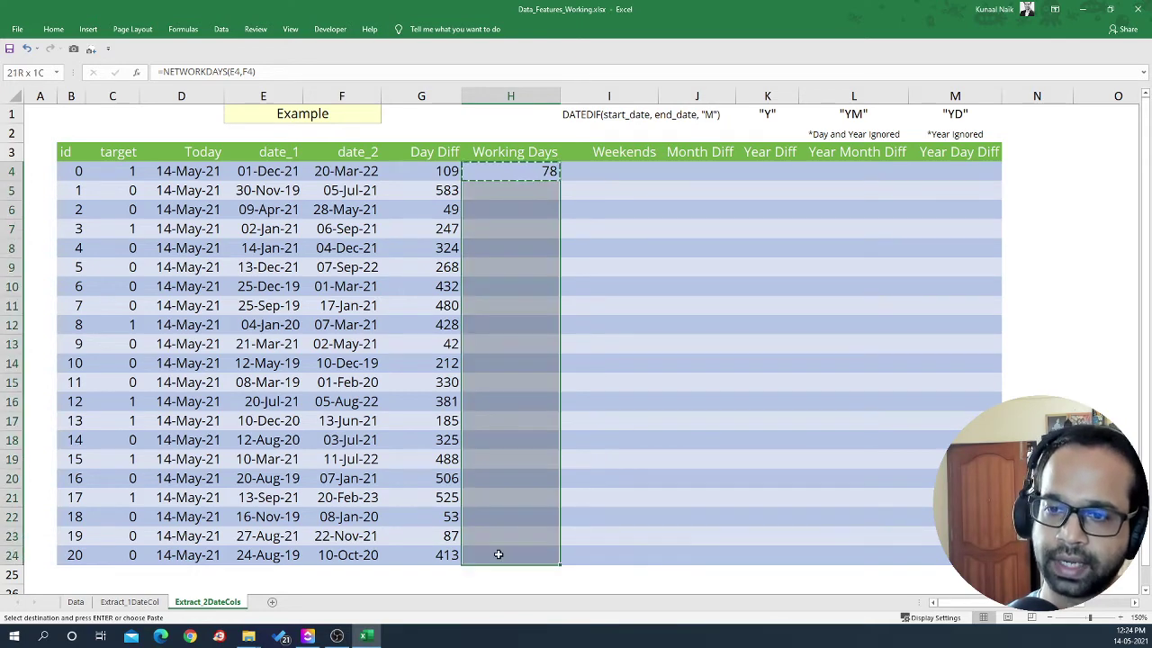
right_click(517, 343)
left_click(579, 398)
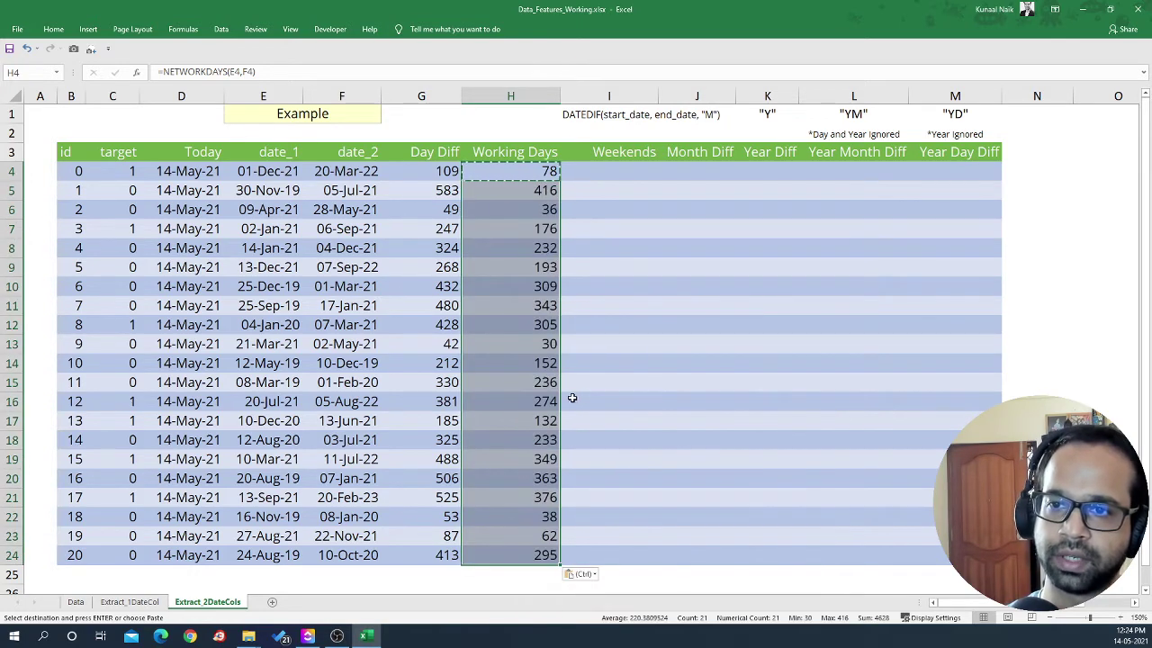
left_click(519, 326)
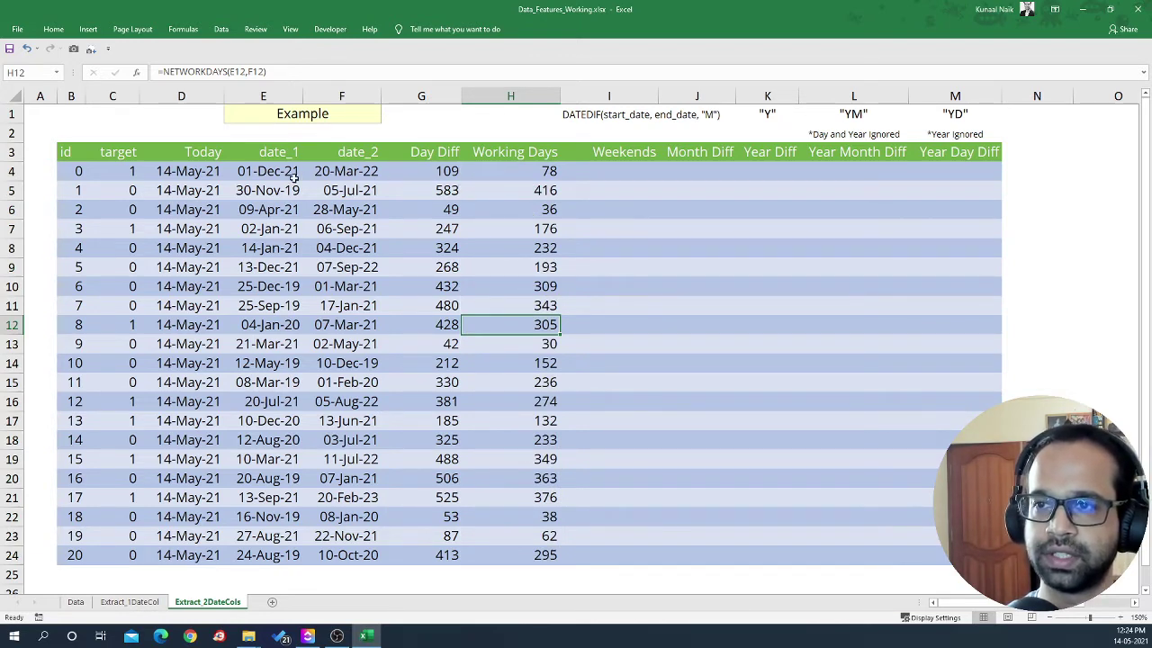
Step: Compare Day Diff with Working Days and calculate the first row's Weekends in I4 with =G4-H4
left_click_drag(454, 174, 470, 553)
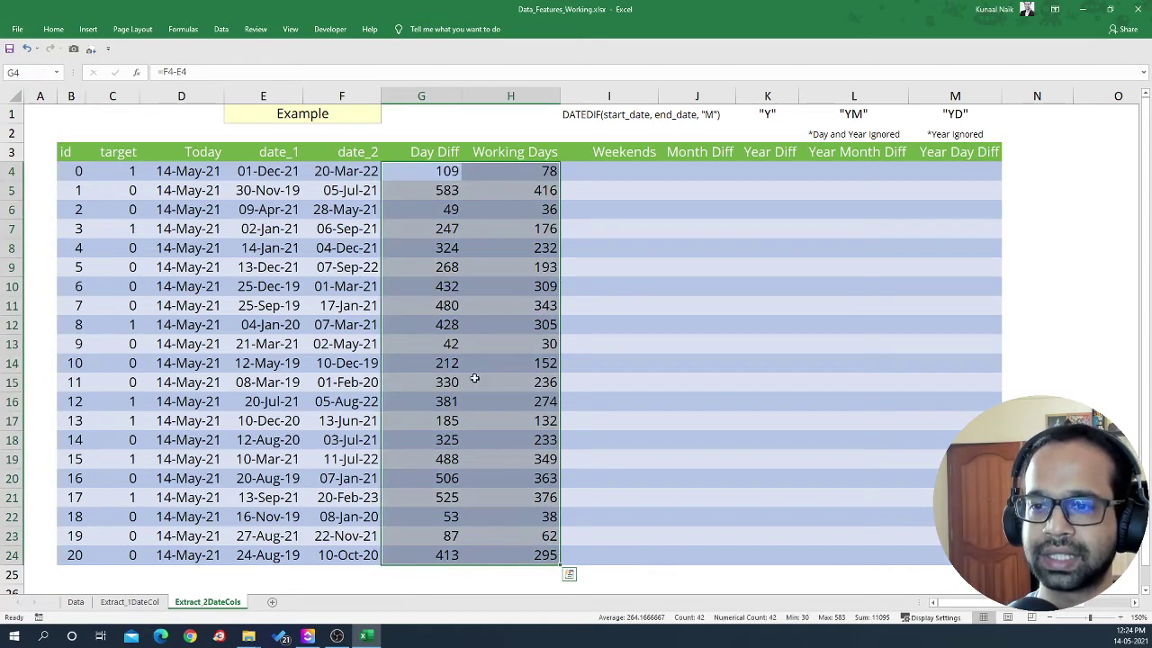
left_click_drag(432, 176, 417, 554)
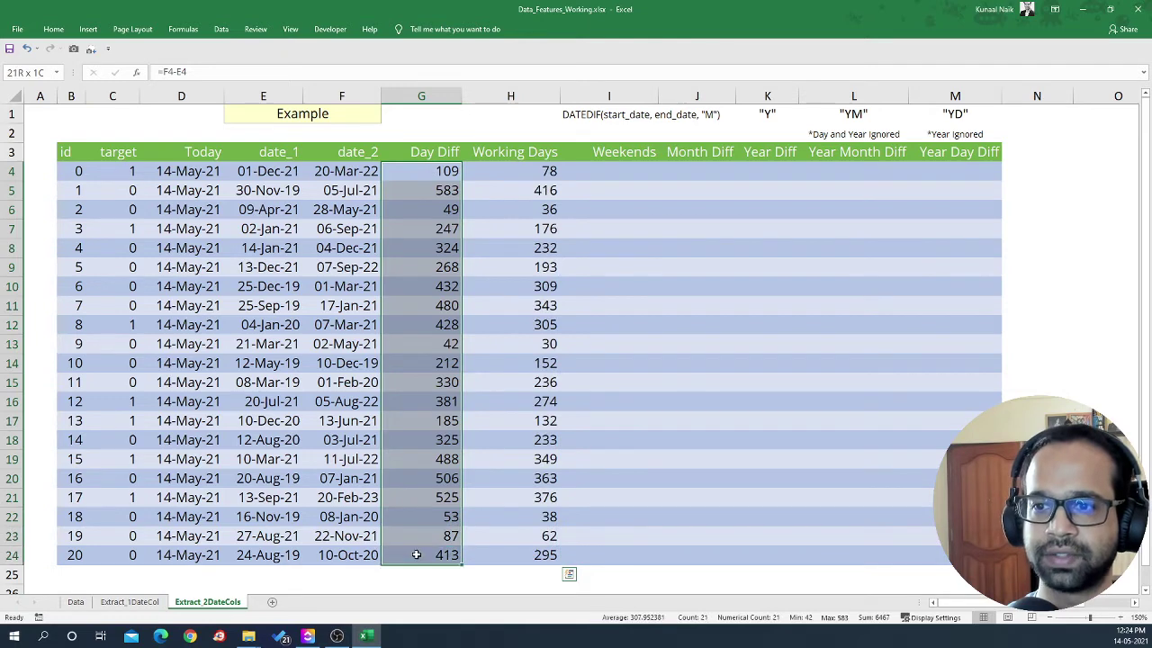
left_click(627, 179)
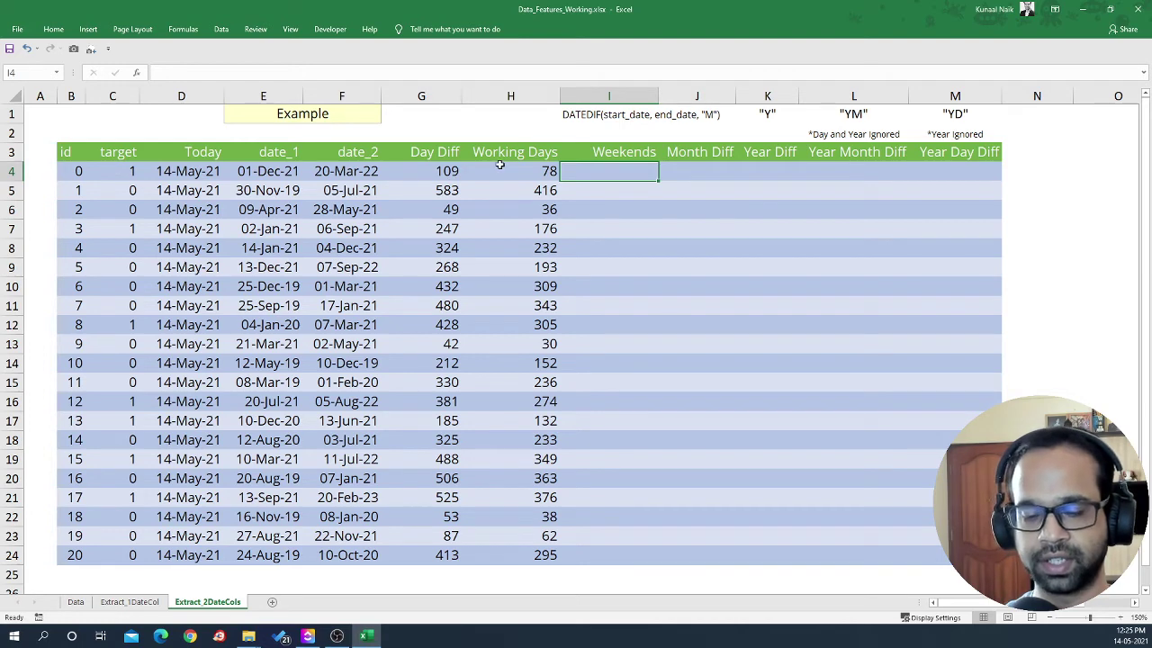
type("=")
key("Left")
key("Left")
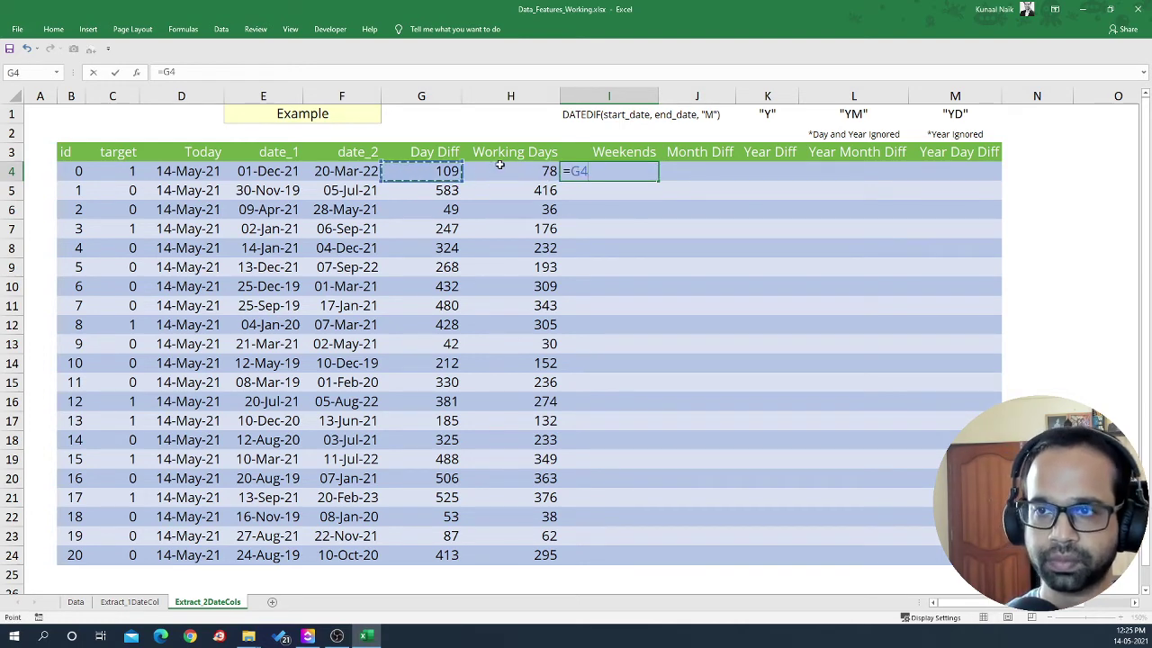
type("-")
key("Left")
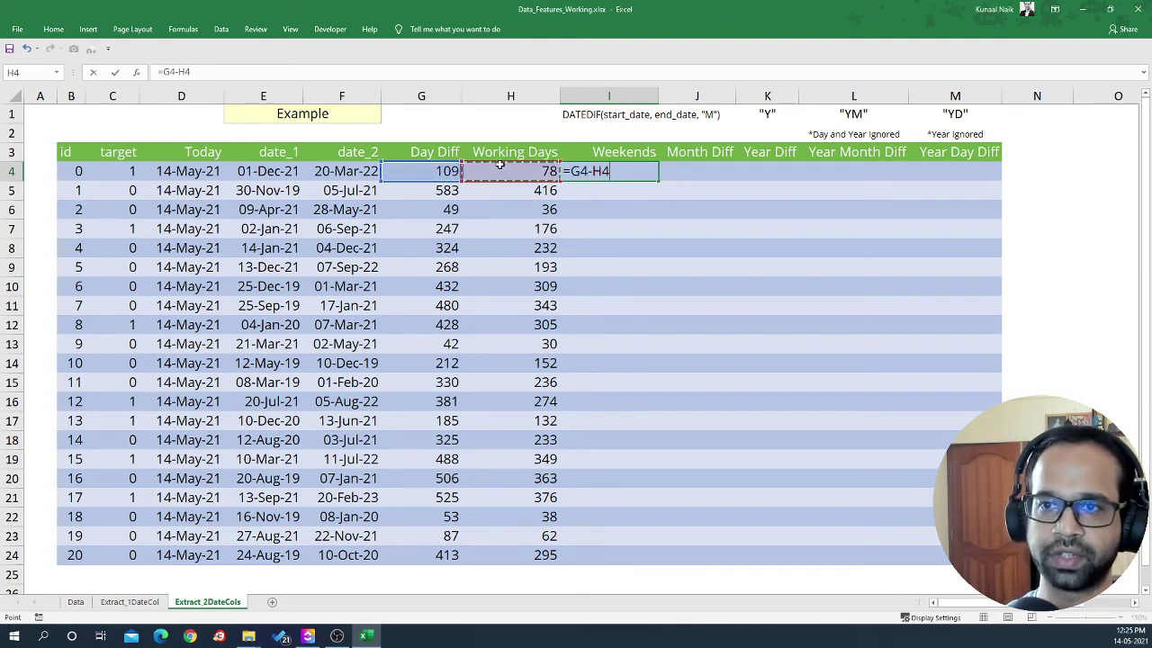
key("Return")
Step: Fill the Weekends column I4:I24 with the I4 formula, pasting formulas only, and review the column
left_click(599, 171)
key("ctrl+c")
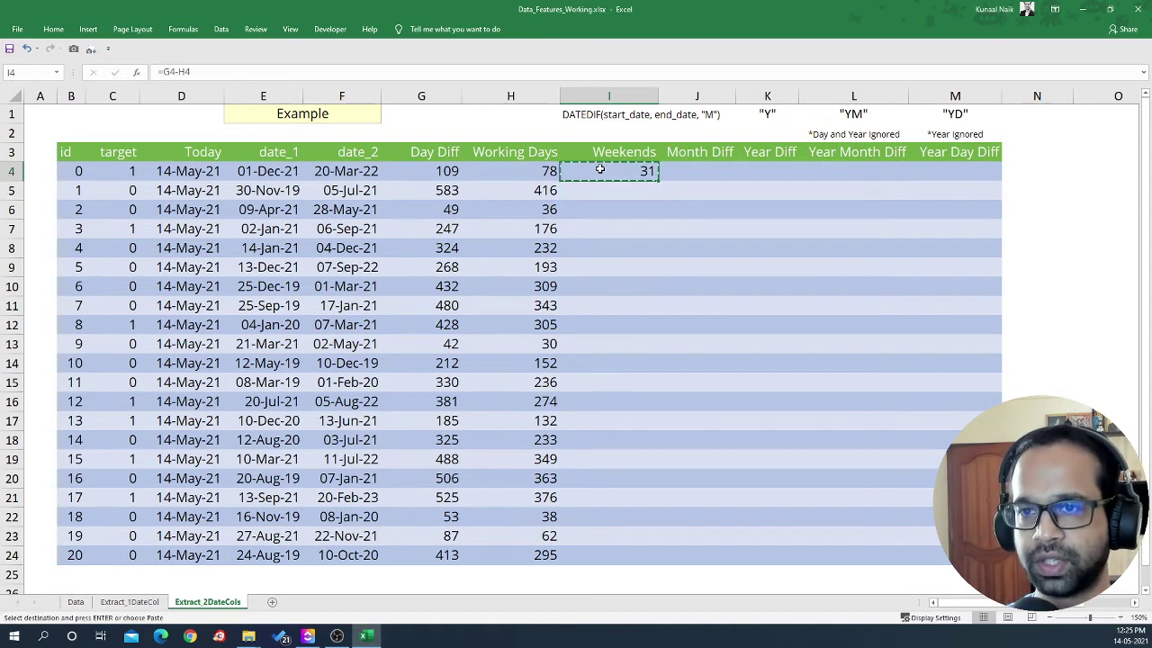
left_click_drag(599, 171, 594, 556)
right_click(599, 297)
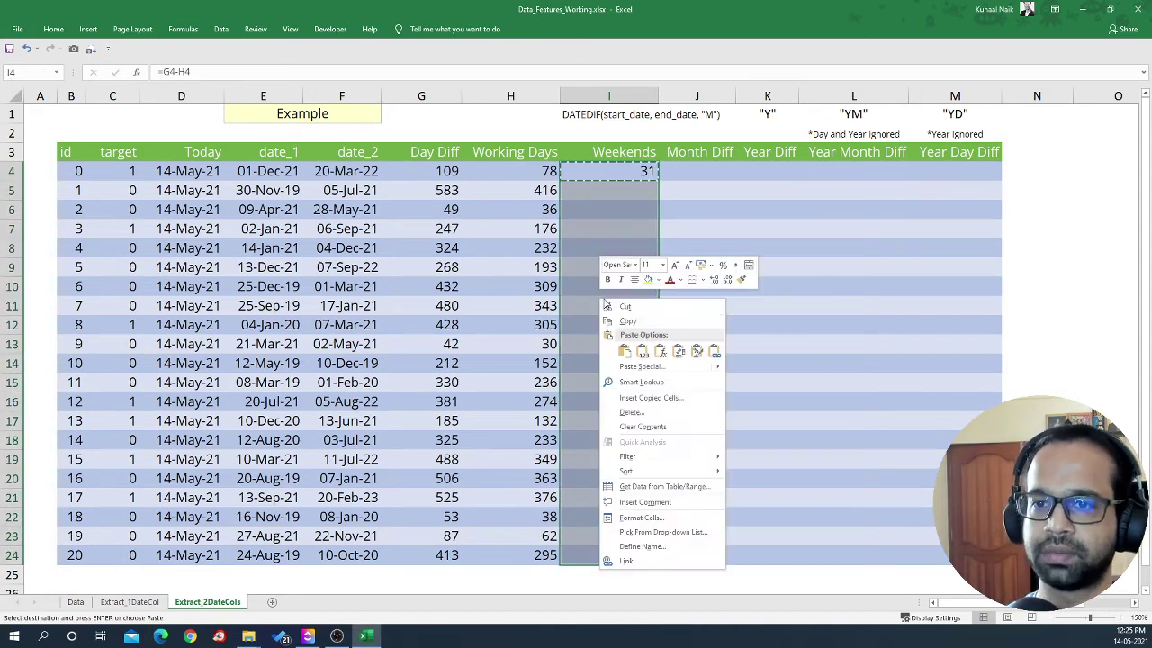
left_click(661, 351)
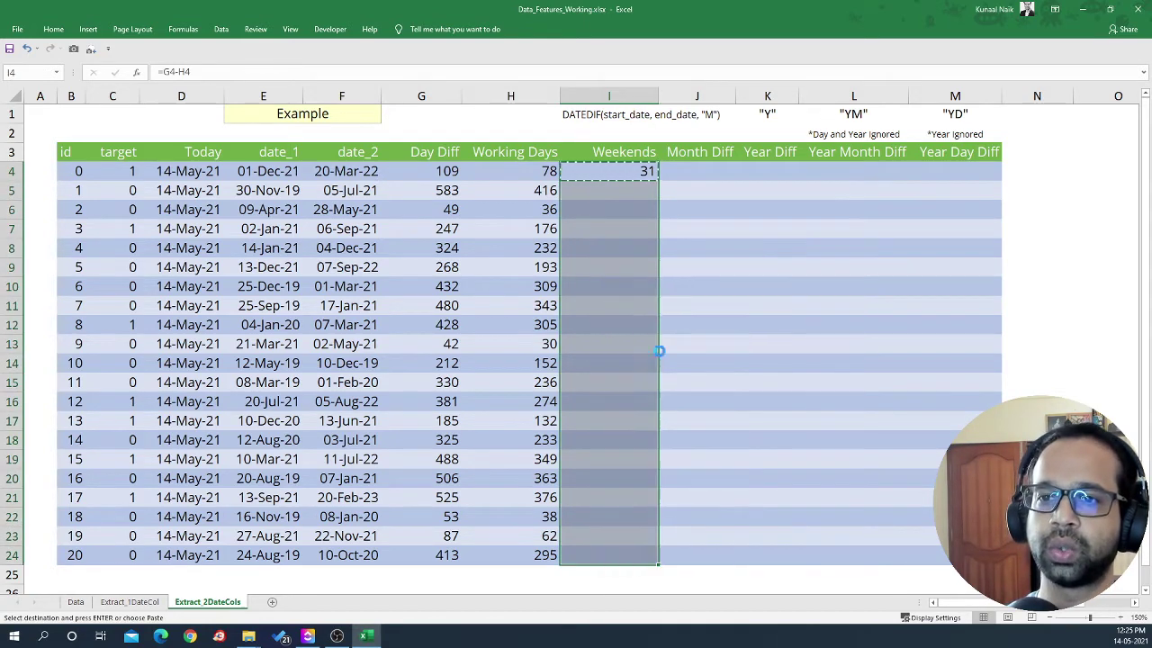
left_click(597, 342)
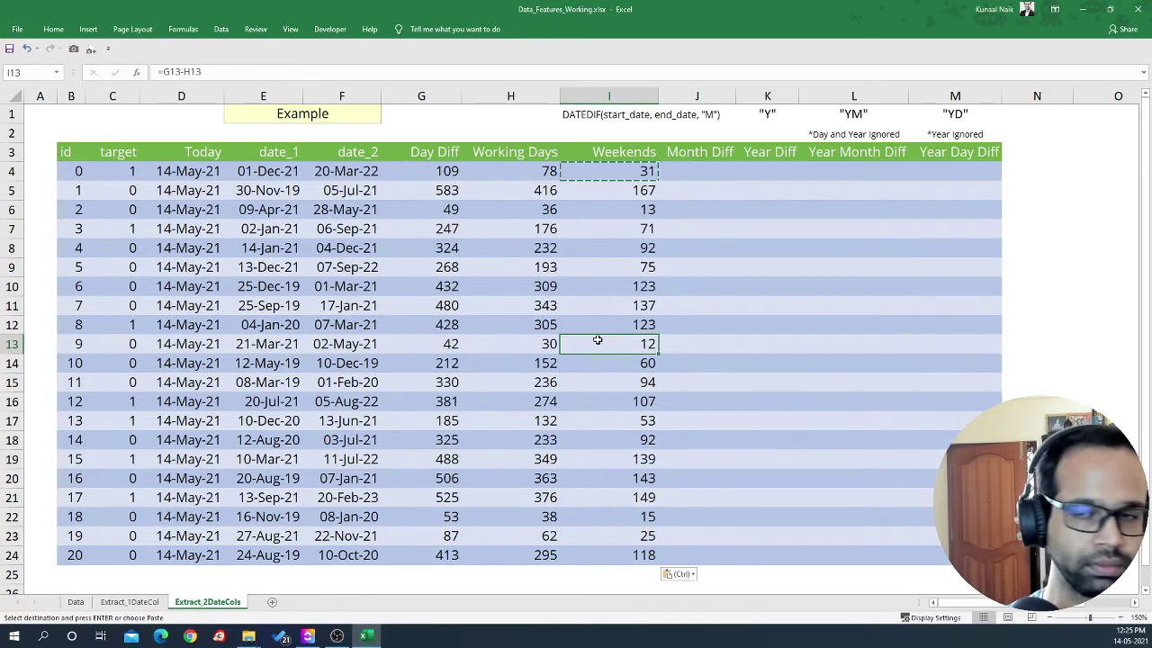
left_click(602, 298)
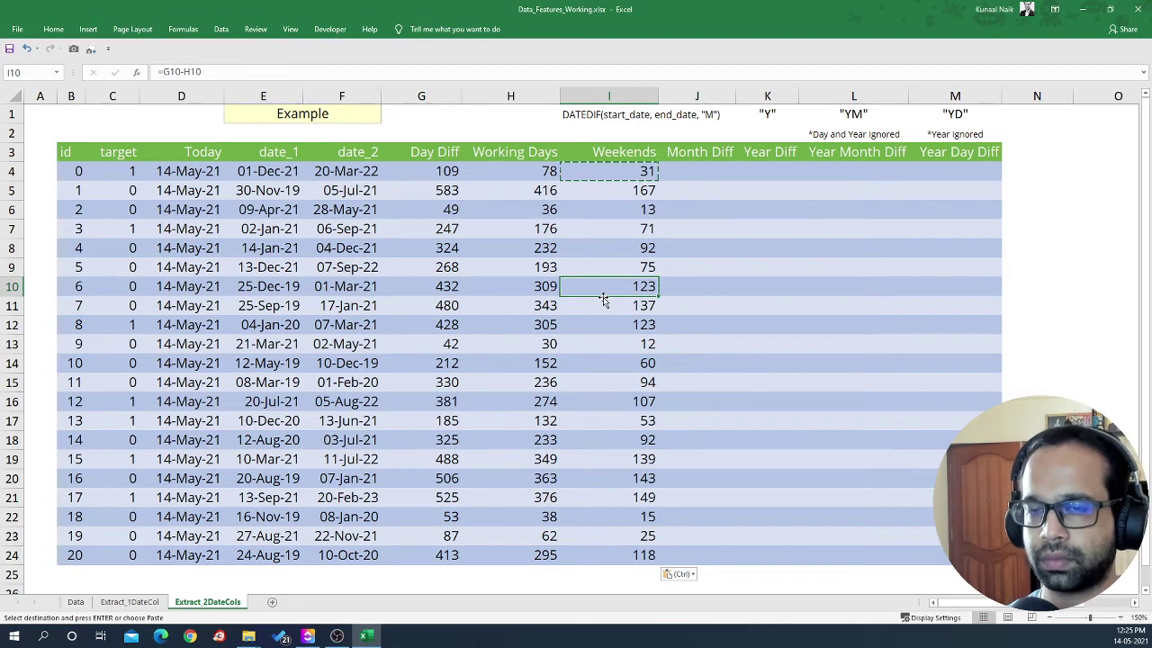
Step: Try to calculate the first row's Month Diff in J4 by subtracting the months with =MONTH(F4)-MONTH(E4)
left_click(682, 177)
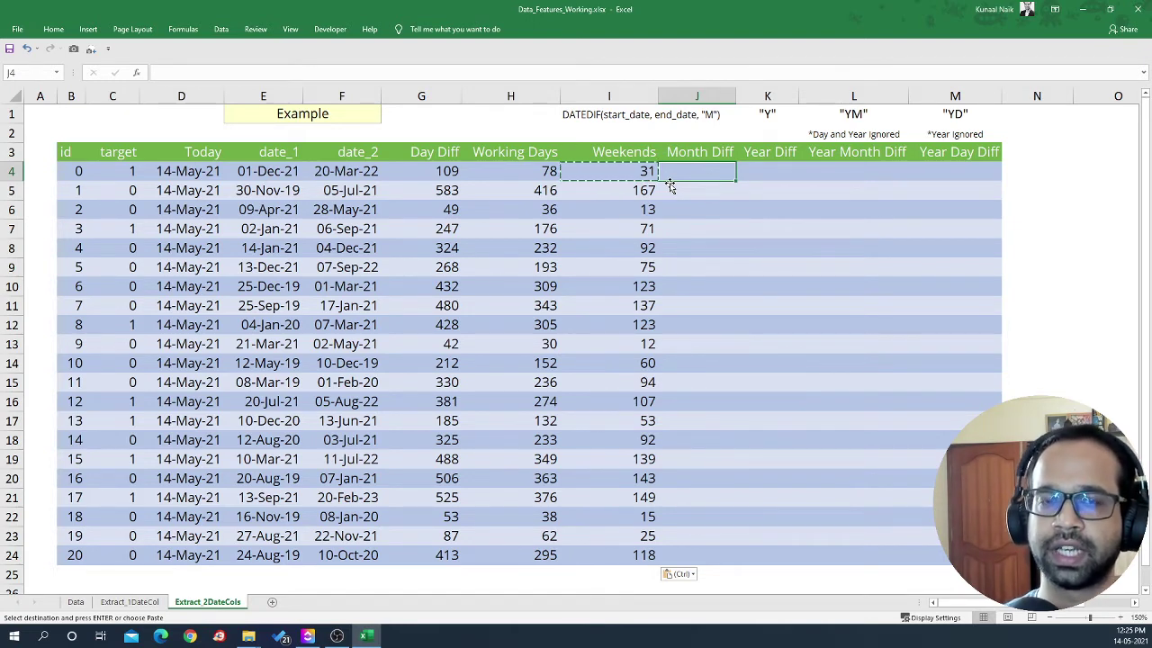
type("=")
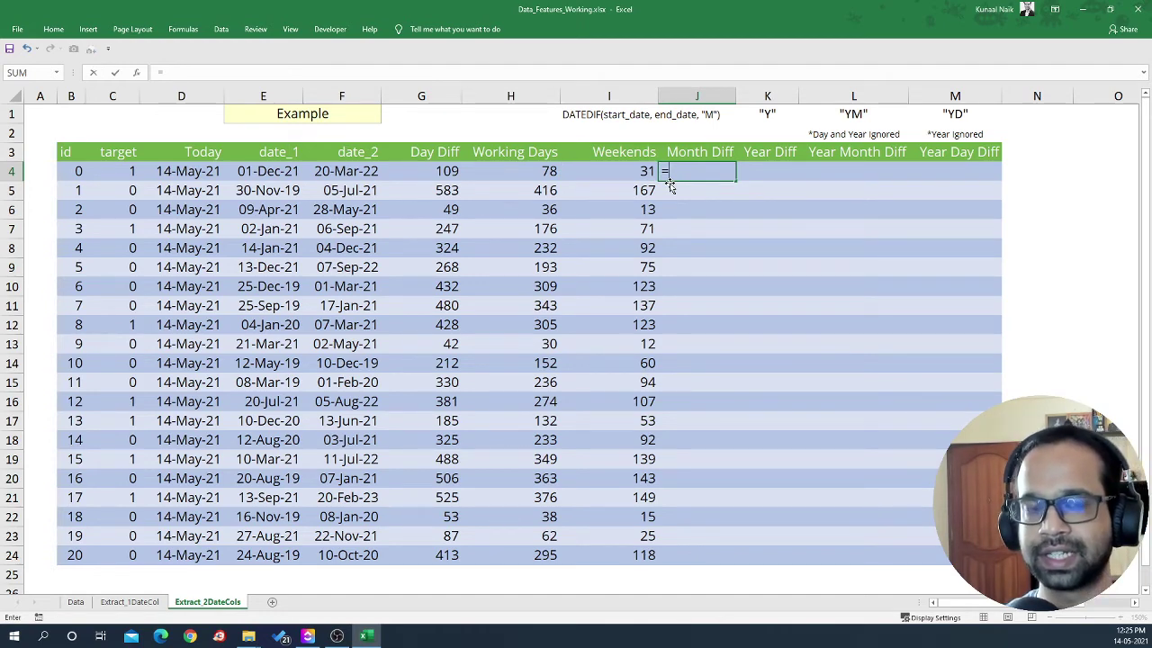
type("mon")
key("Tab")
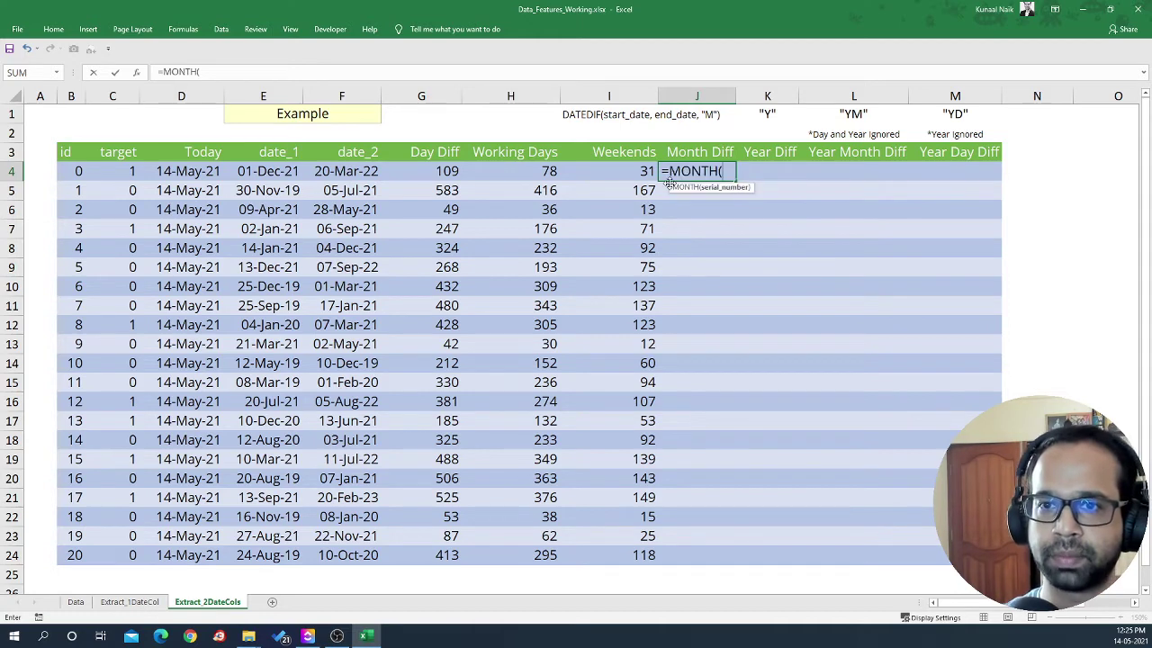
key("Left")
key("Left")
key("Left")
key("Left")
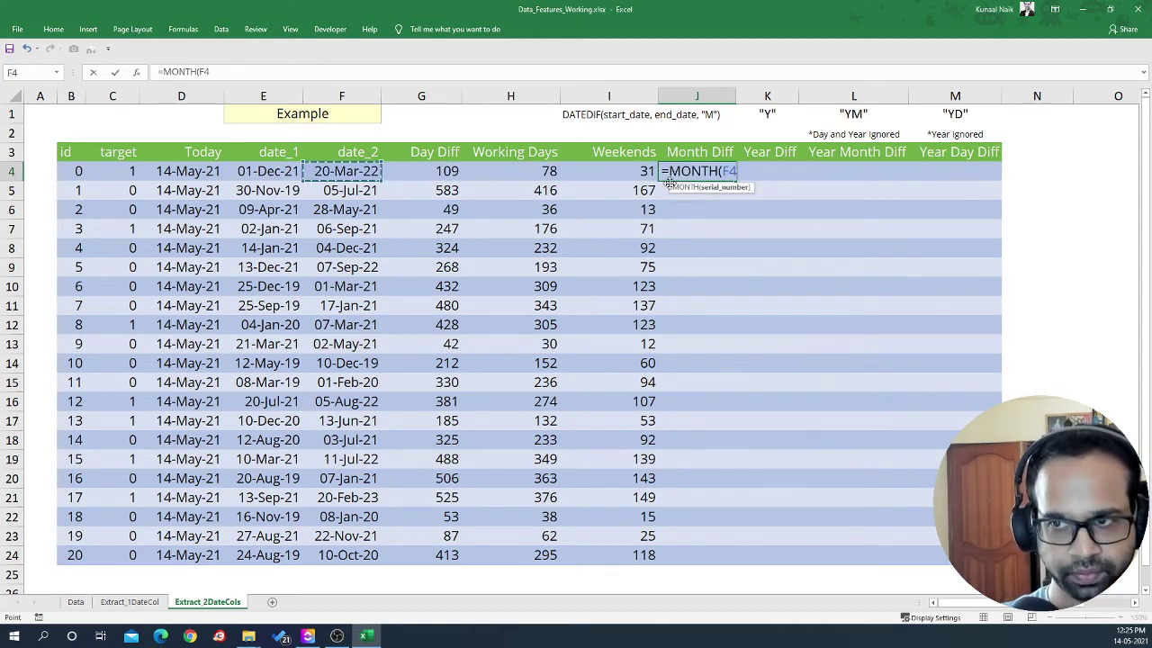
type(")-mon")
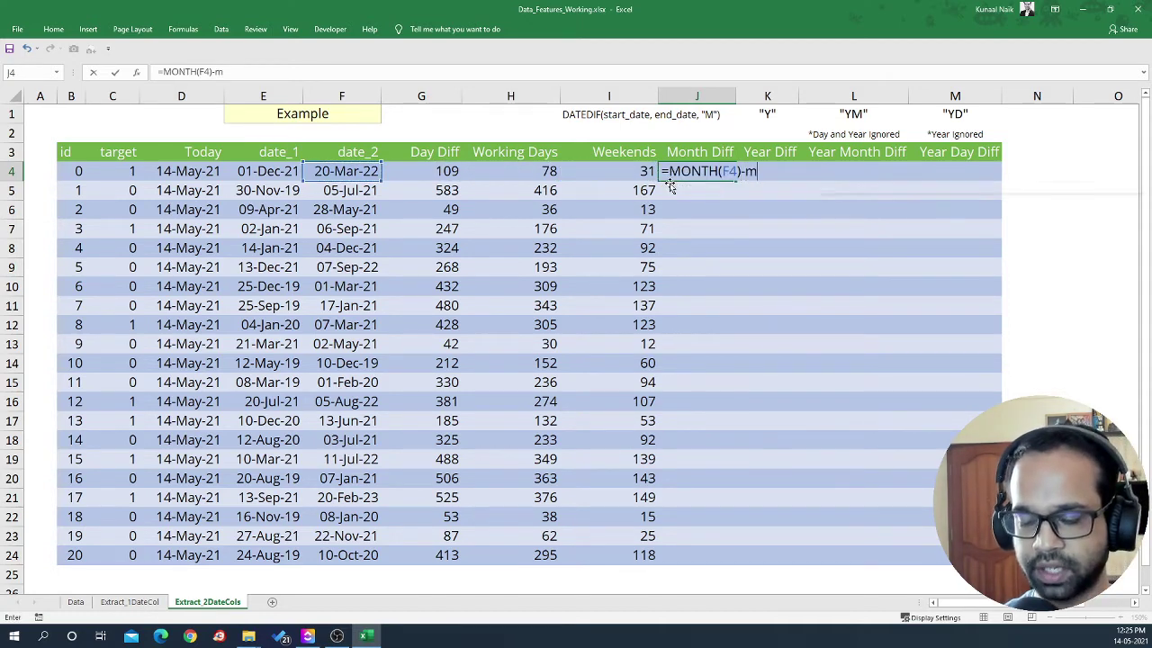
key("Tab")
key("Left")
key("Left")
key("Left")
key("Left")
key("Left")
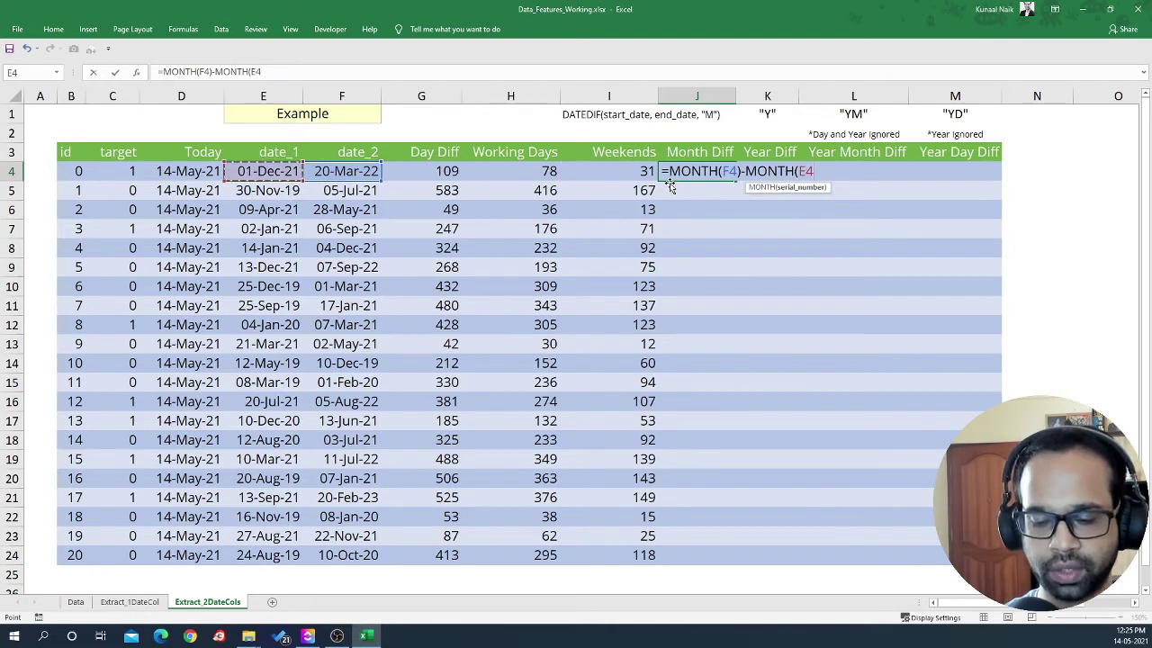
key("Return")
left_click(725, 173)
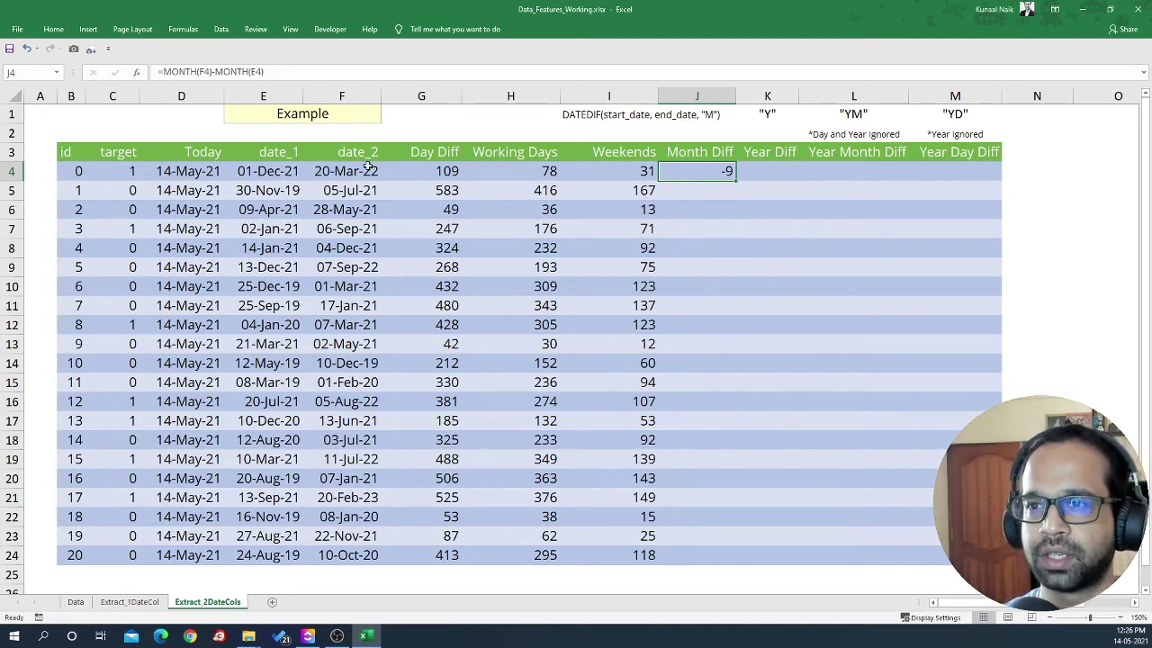
Step: Evaluate the MONTH(F4) and MONTH(E4) parts of the J4 formula in place to examine them, discarding the edit
double_click(681, 177)
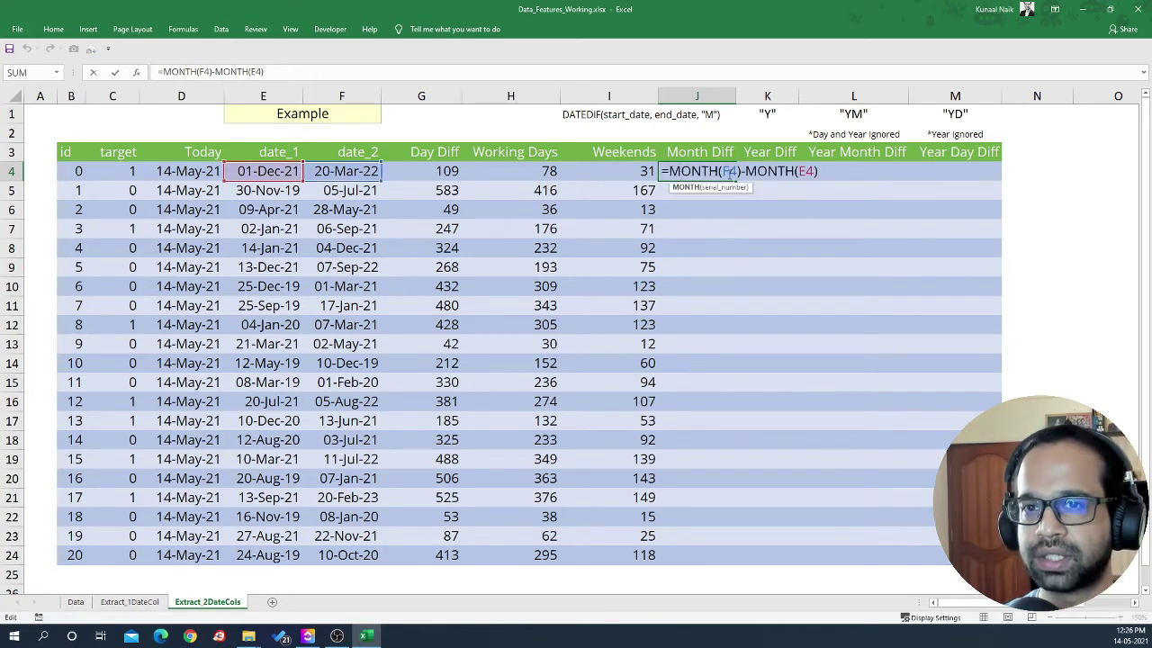
left_click_drag(664, 170, 740, 171)
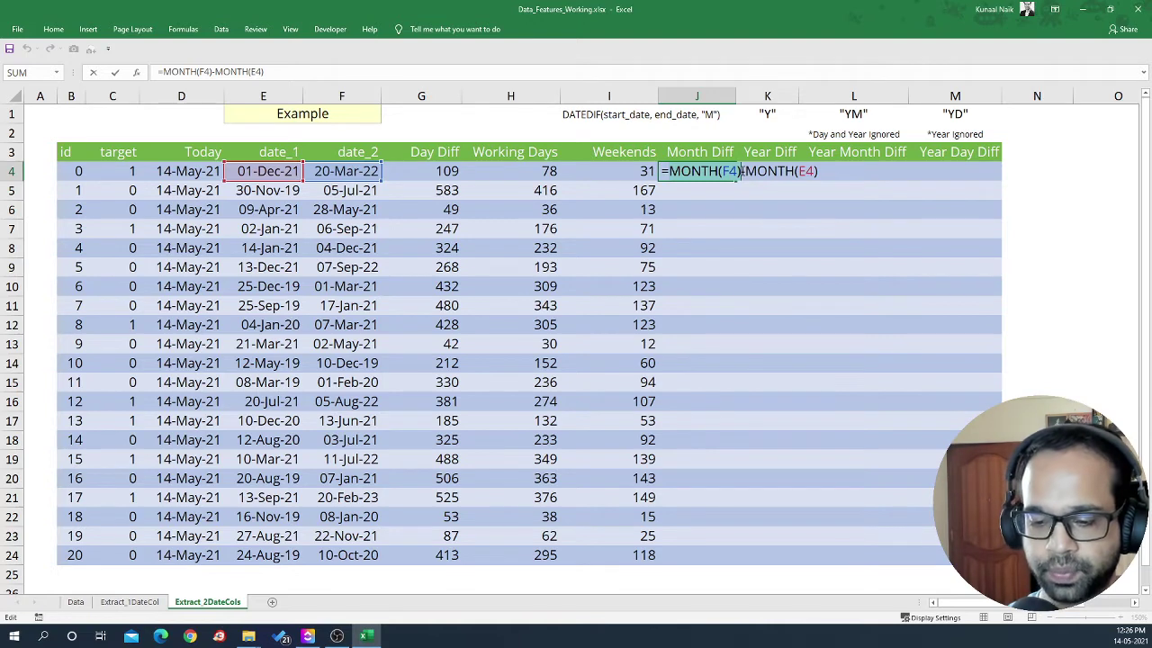
key("F9")
left_click_drag(682, 170, 756, 171)
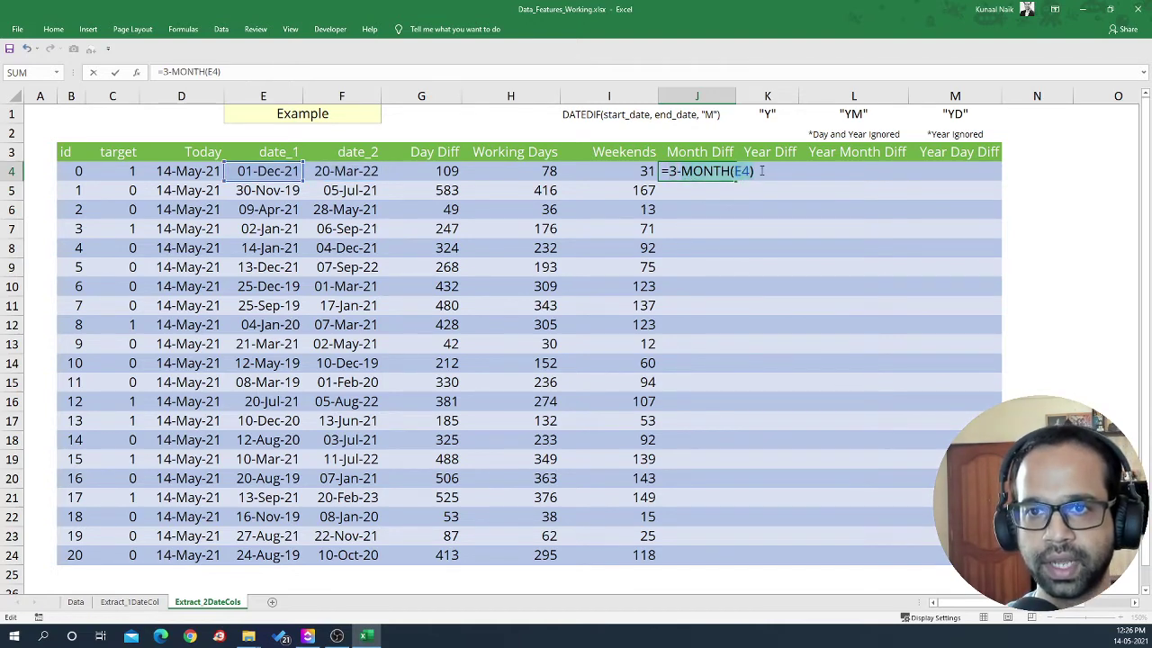
key("F9")
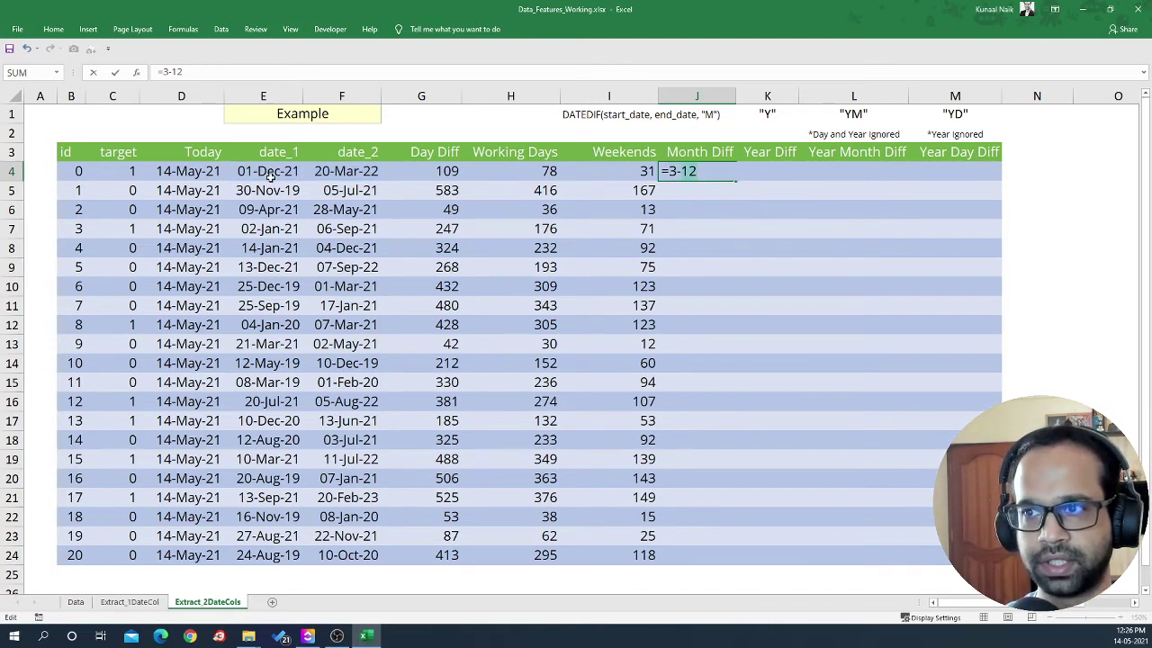
left_click(671, 172)
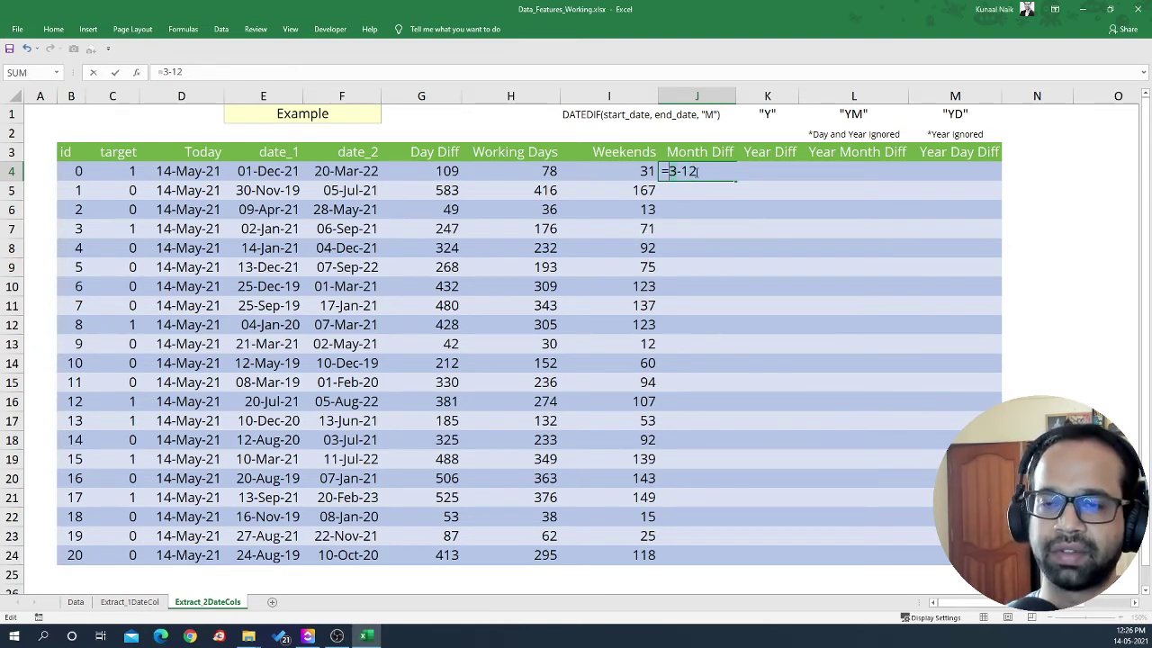
key("Escape")
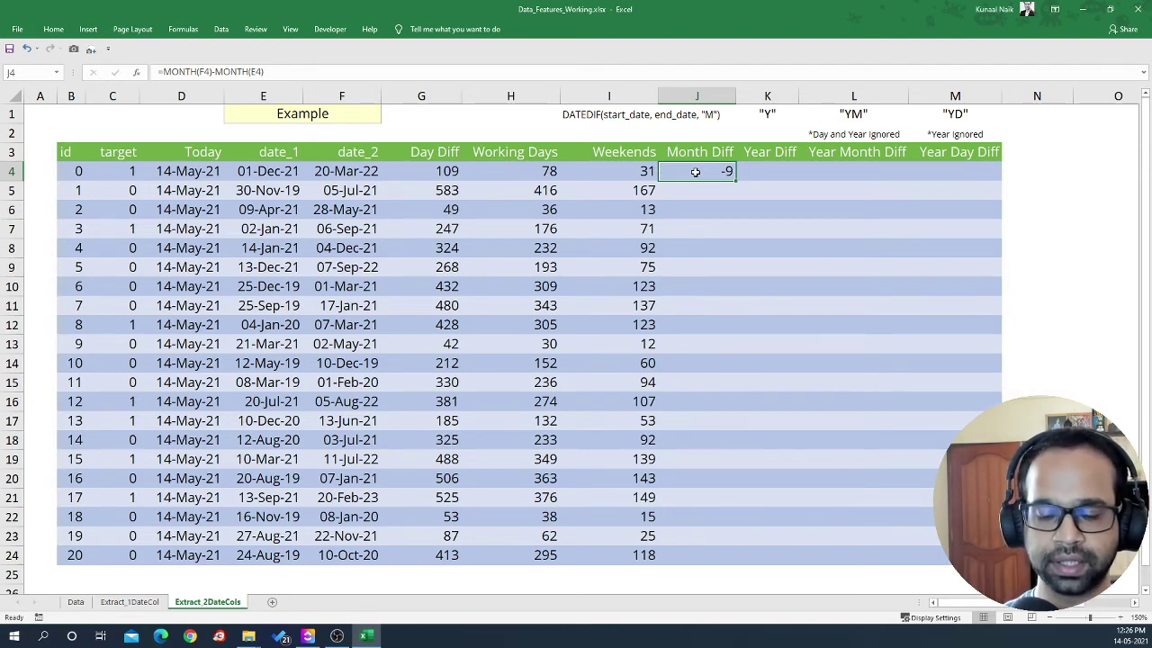
Step: Replace the J4 formula with =DATEDIF(E4,F4,"M") to calculate the first row's Month Diff in whole months
type("=")
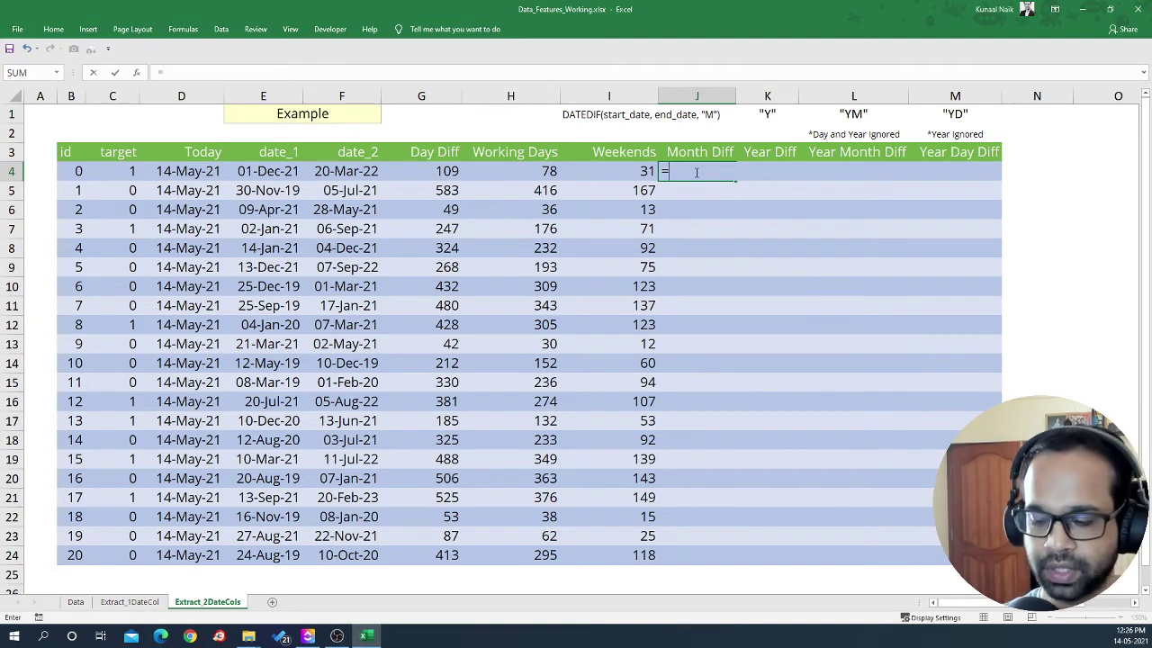
type("DATE")
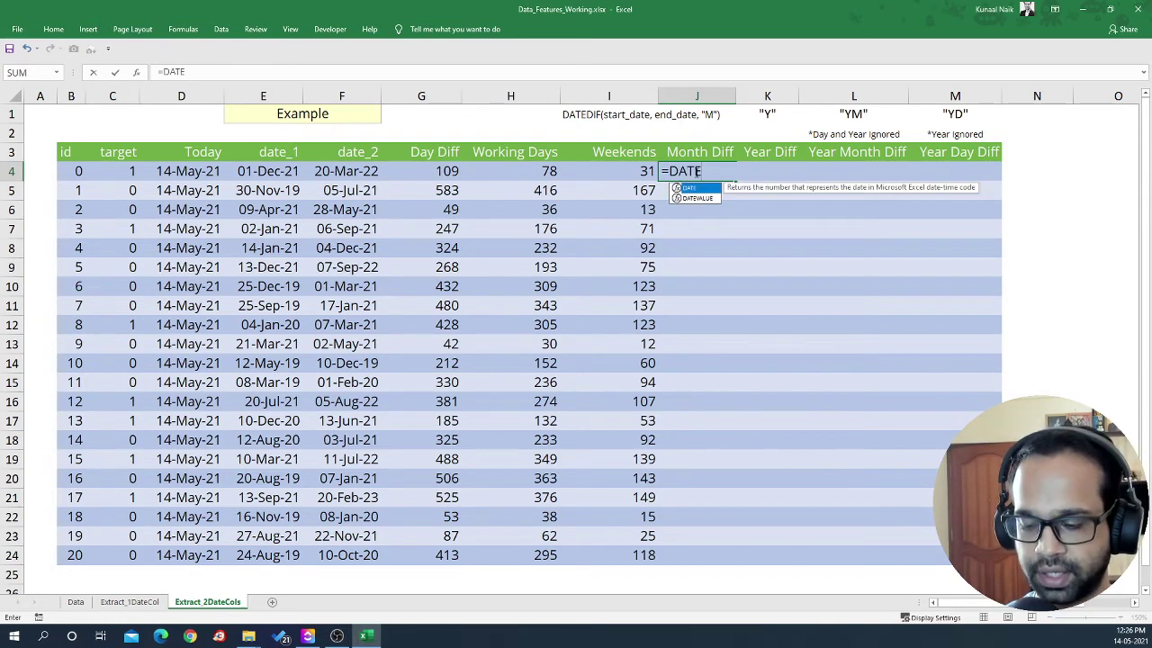
type("DIF")
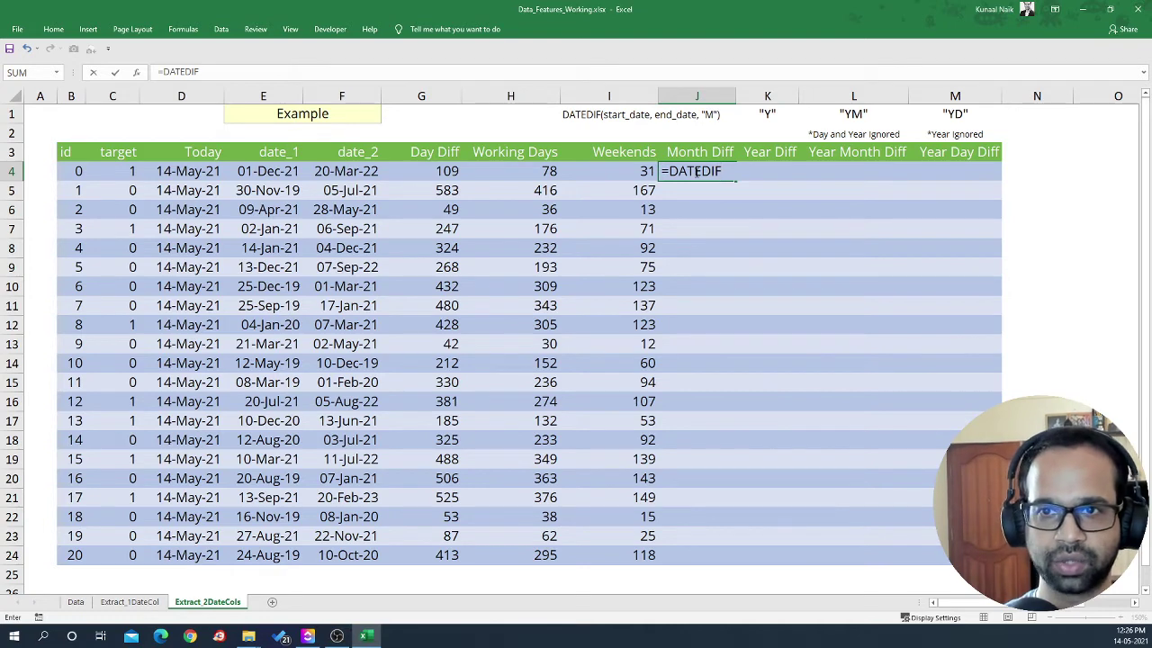
type("(")
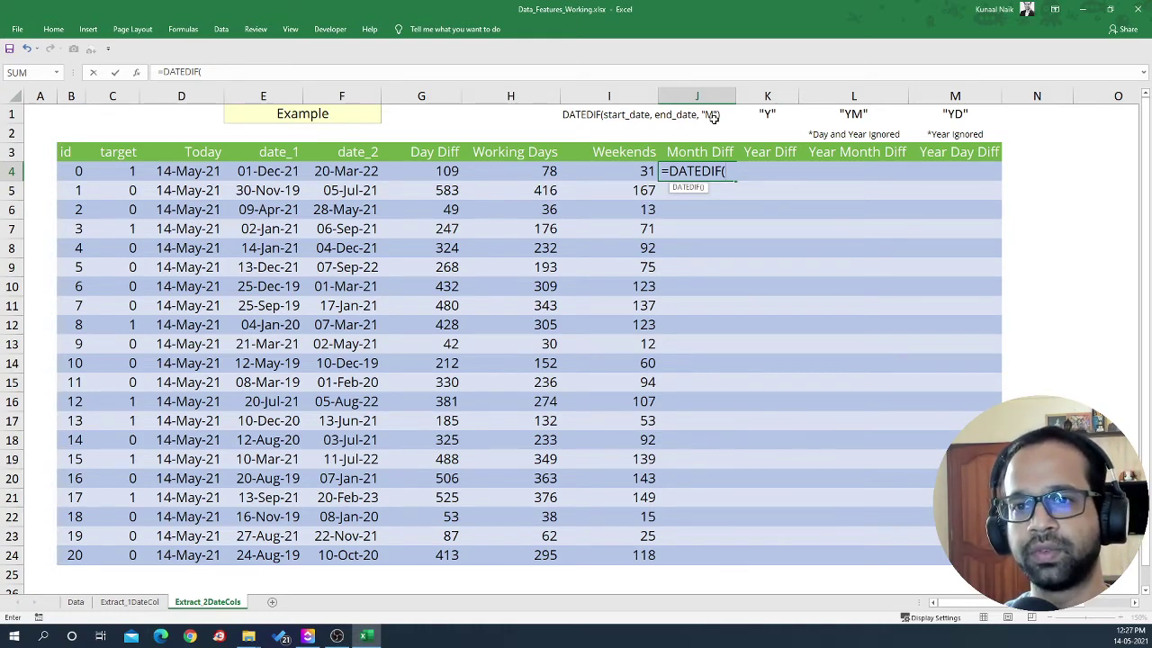
left_click(257, 170)
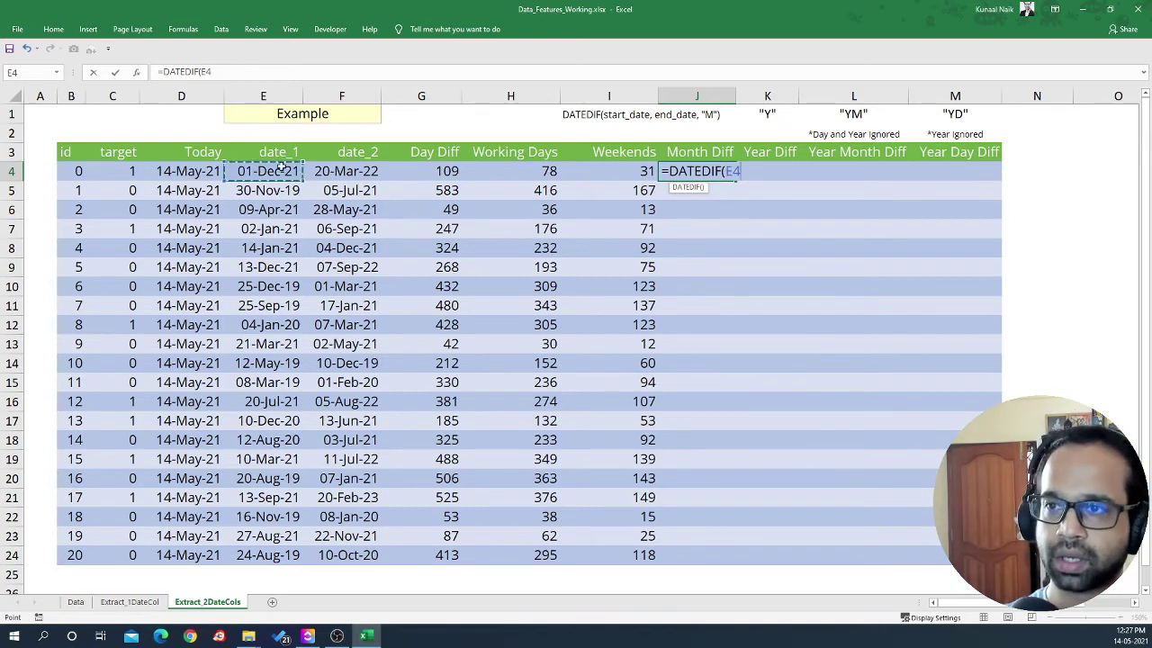
left_click(352, 170)
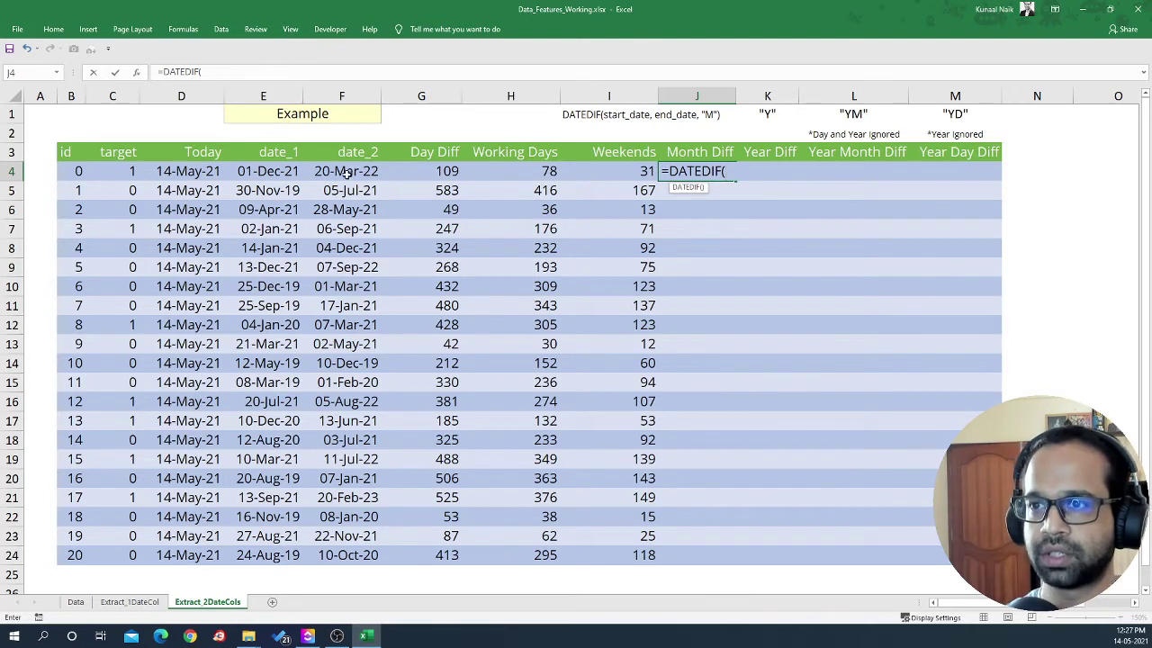
left_click(261, 172)
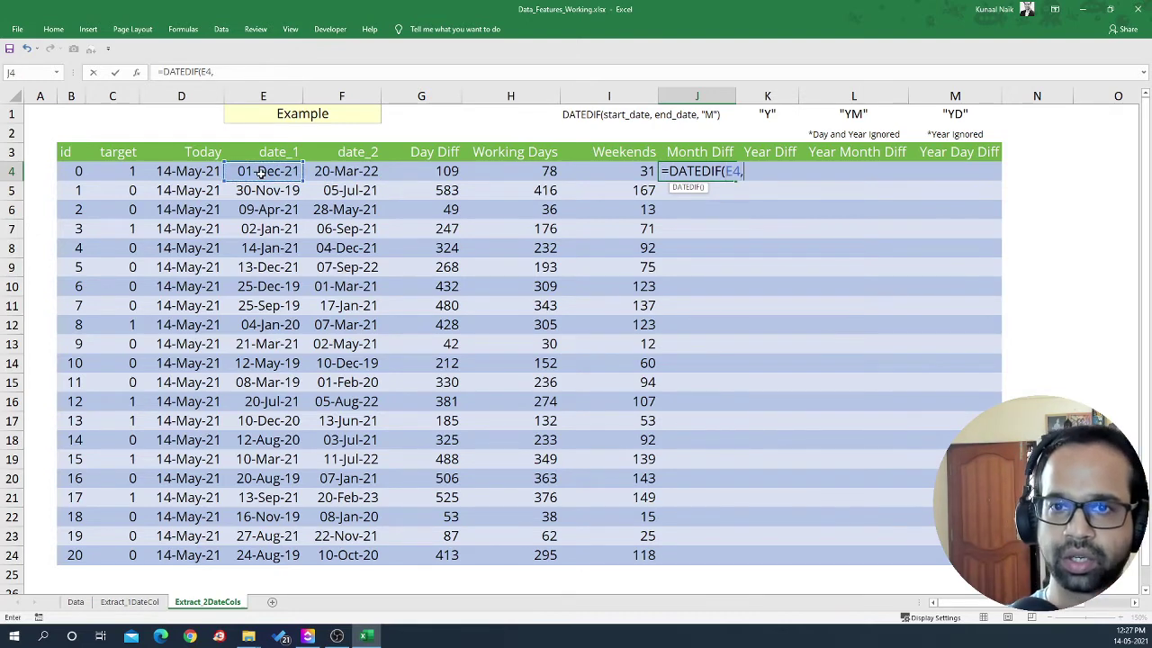
type(",")
left_click(335, 171)
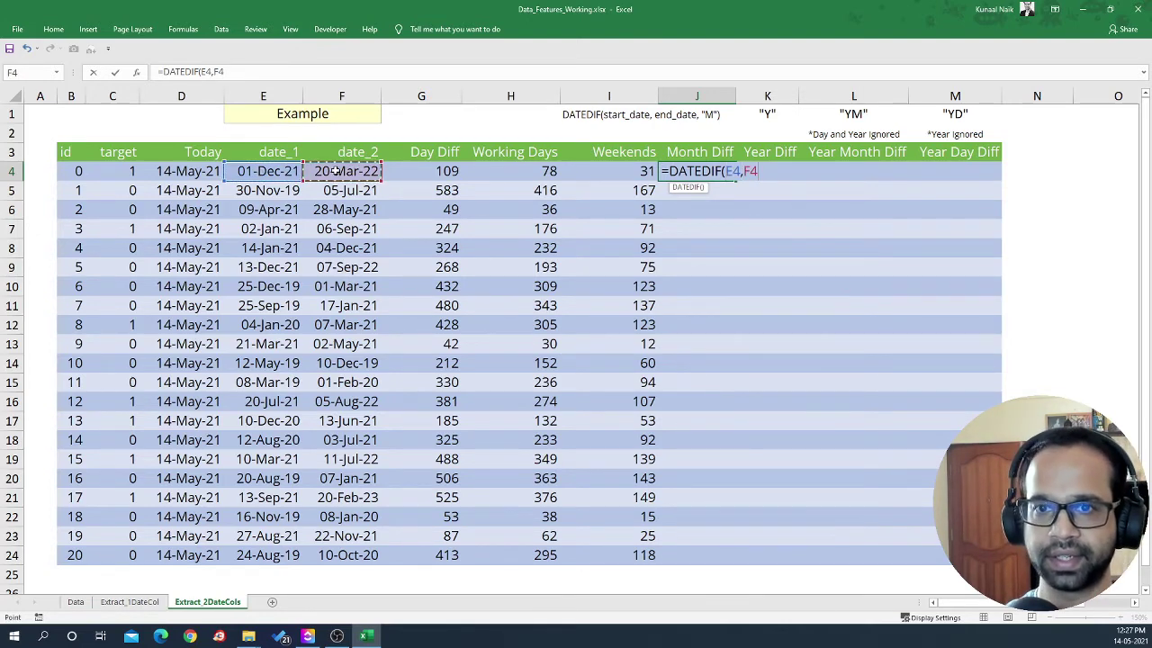
type(",")
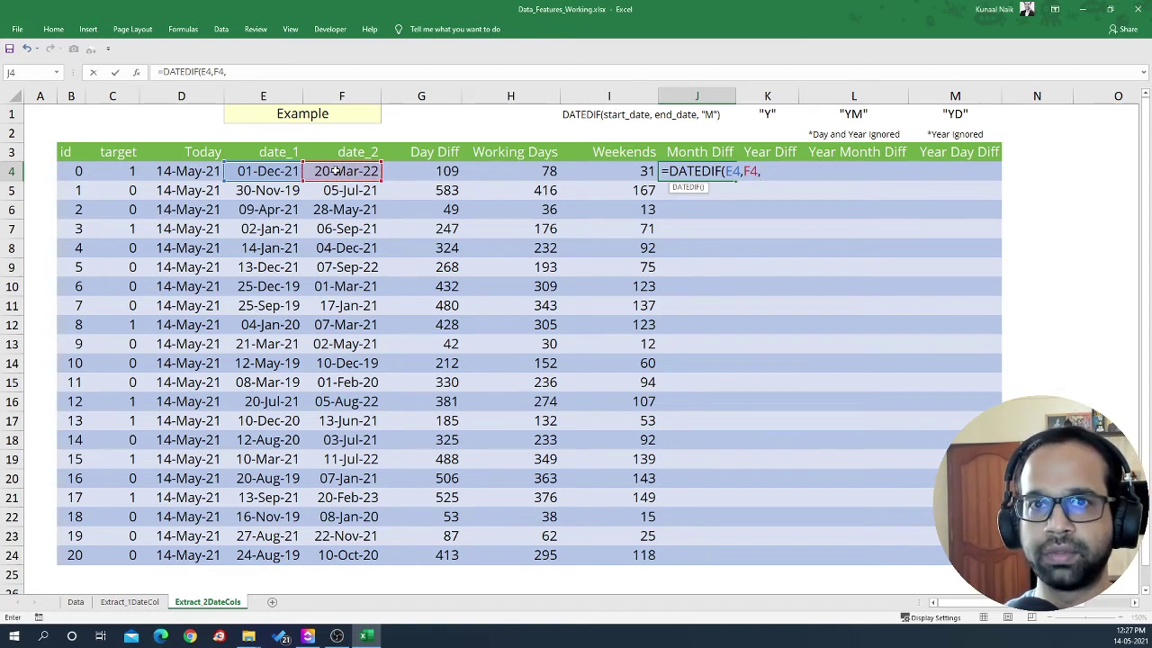
type("\"")
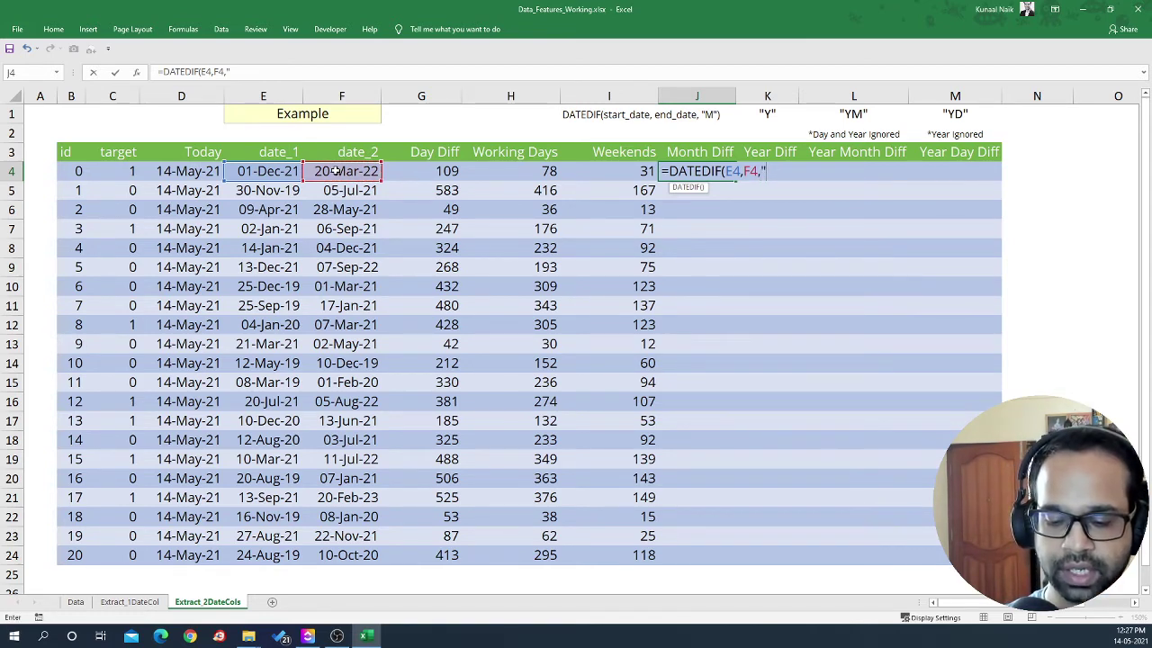
type("M\"")
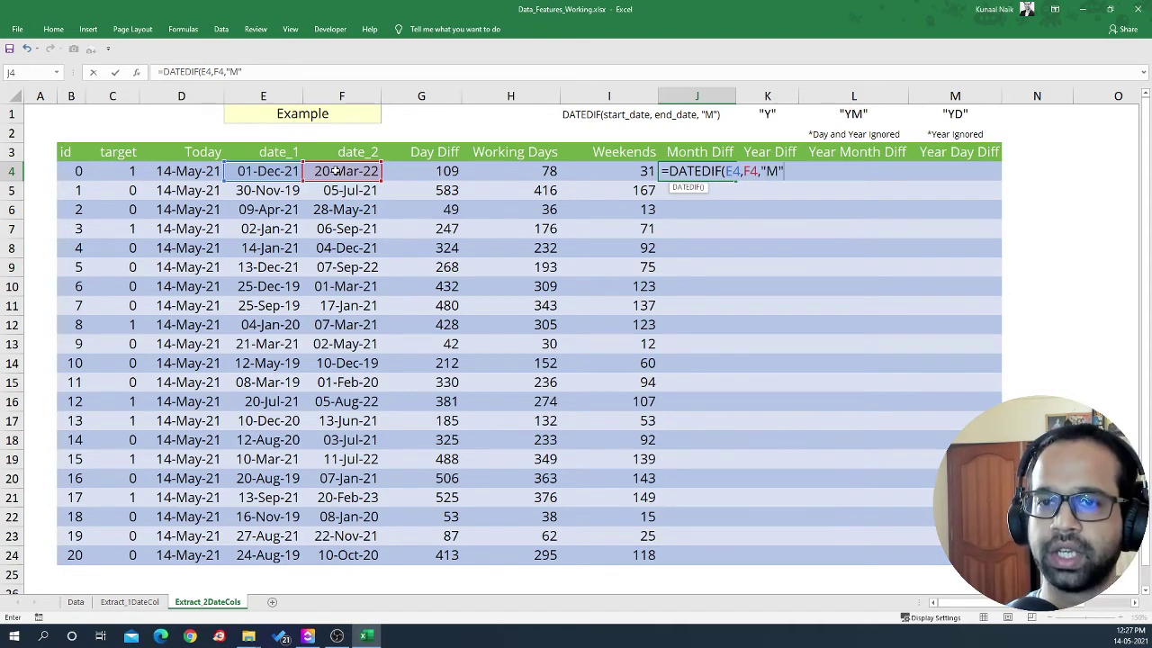
type(")")
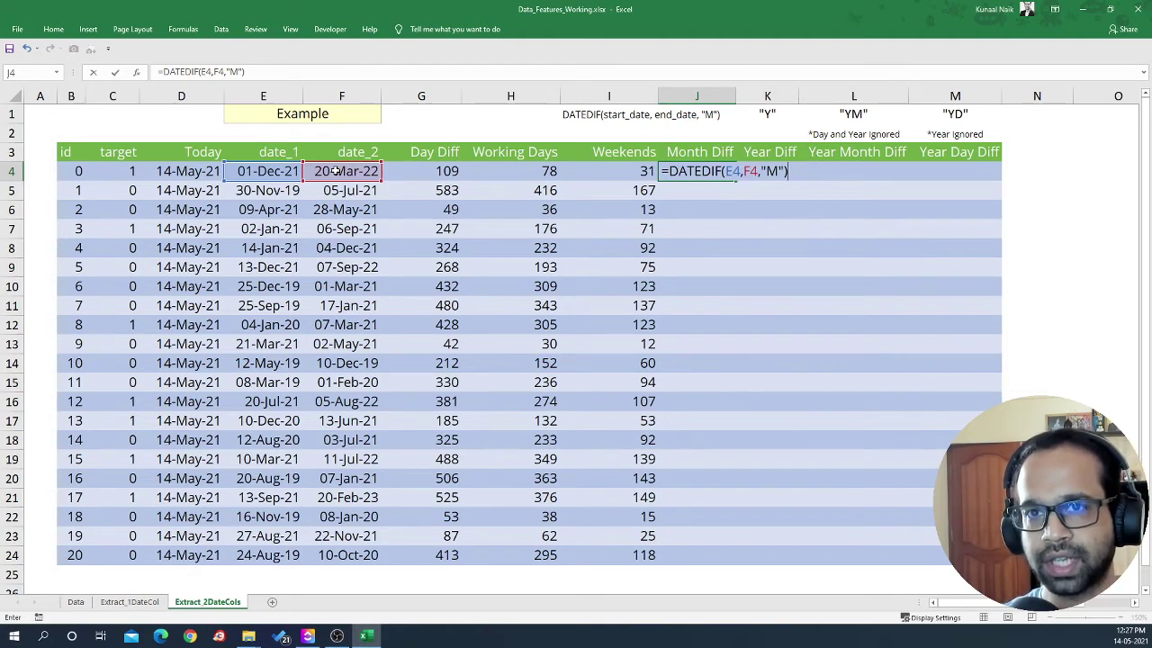
key("Return")
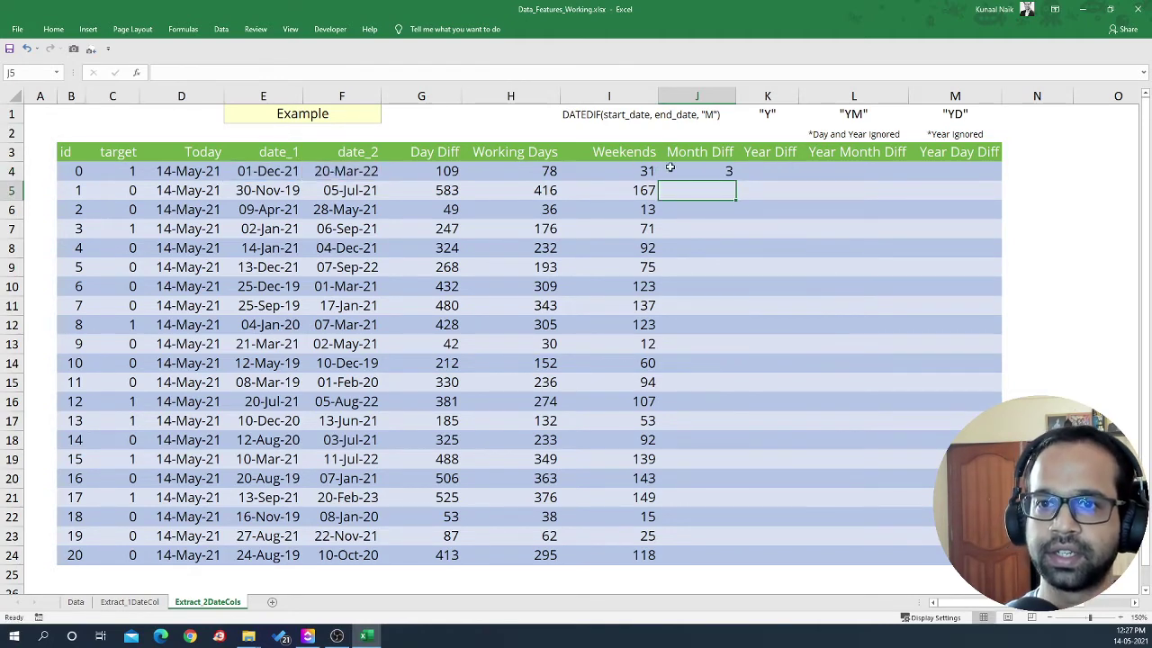
Step: Fill the Month Diff column J4:J24 with the J4 DATEDIF formula, pasting formulas only
left_click(727, 172)
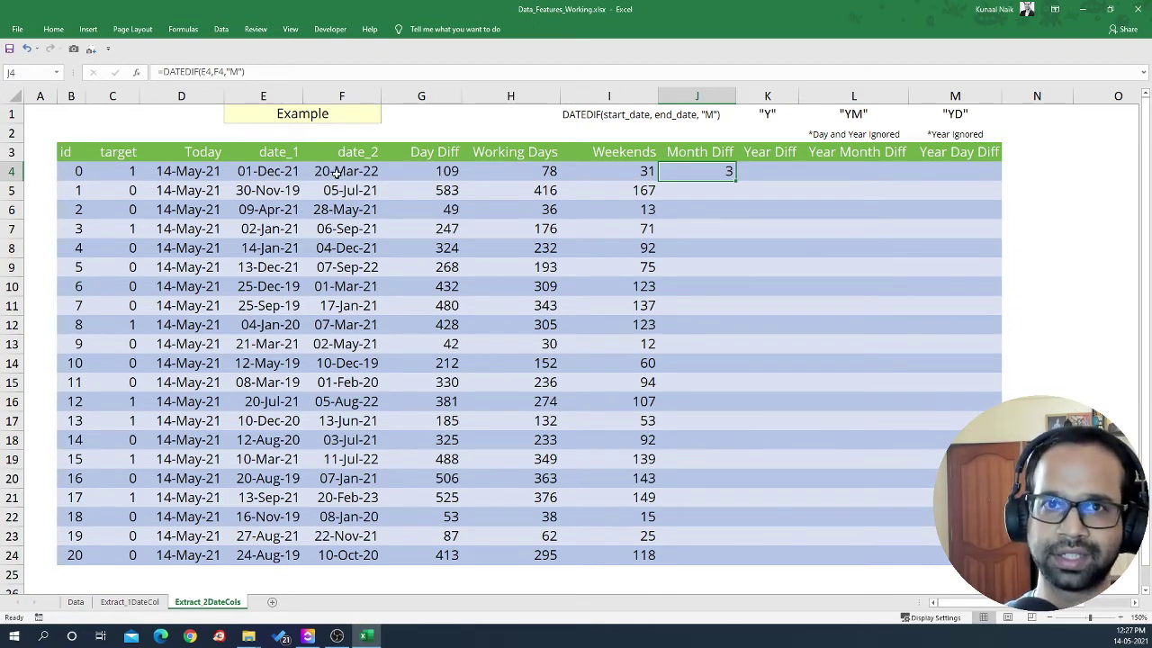
key("ctrl+c")
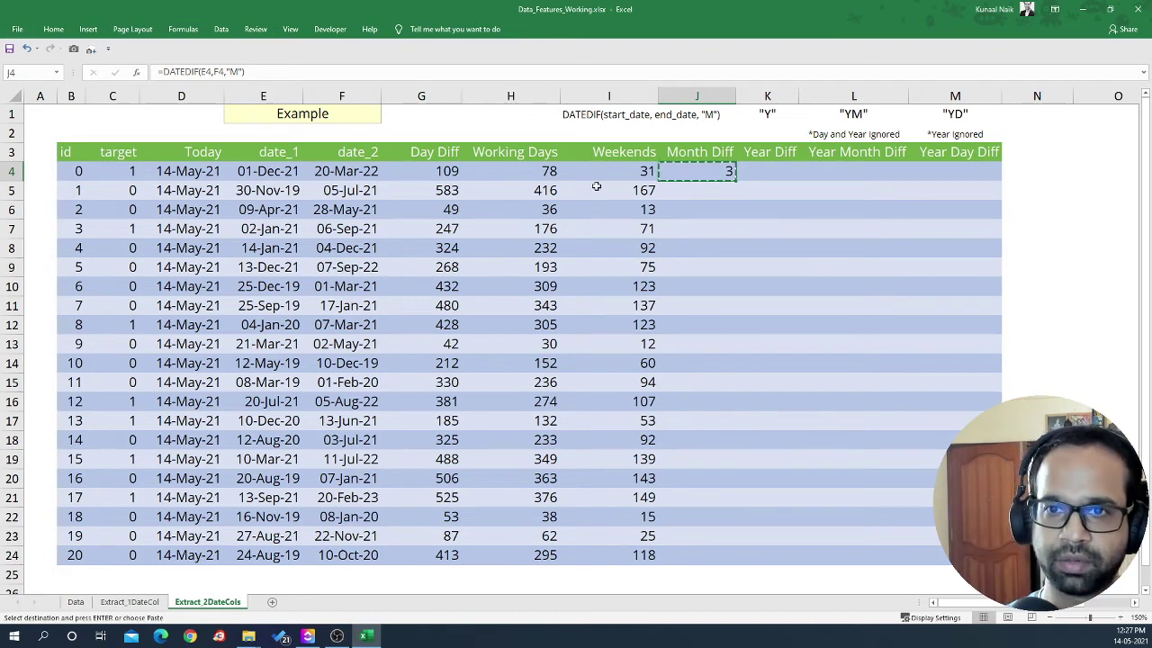
left_click_drag(700, 189, 708, 559)
right_click(717, 434)
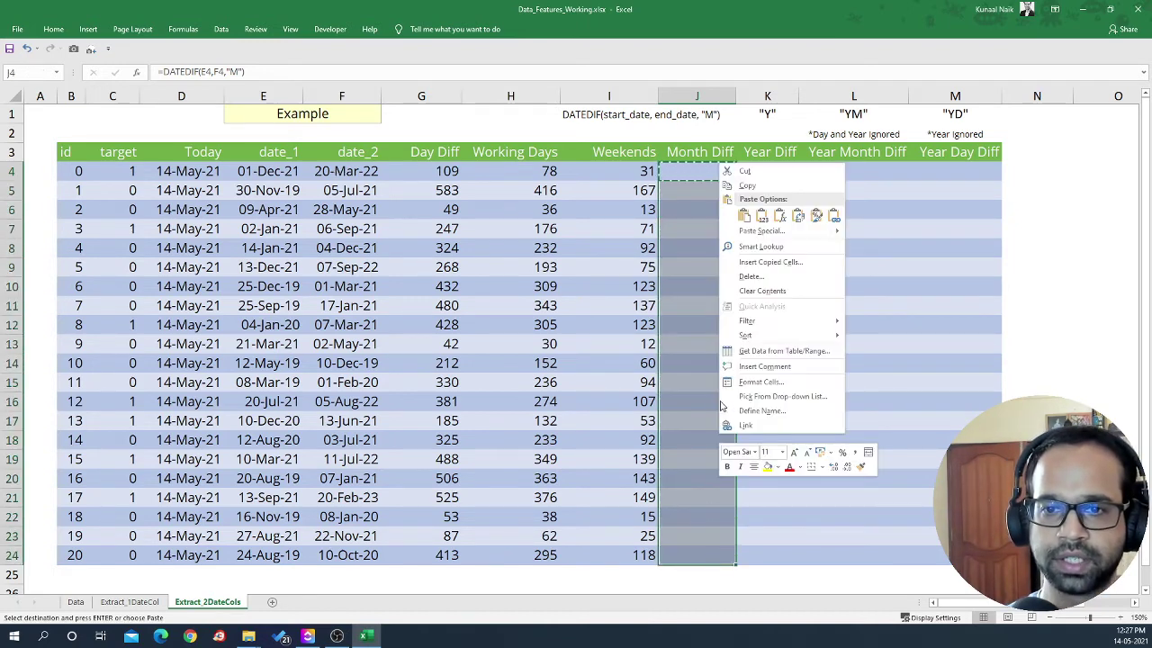
left_click(782, 216)
left_click(709, 263)
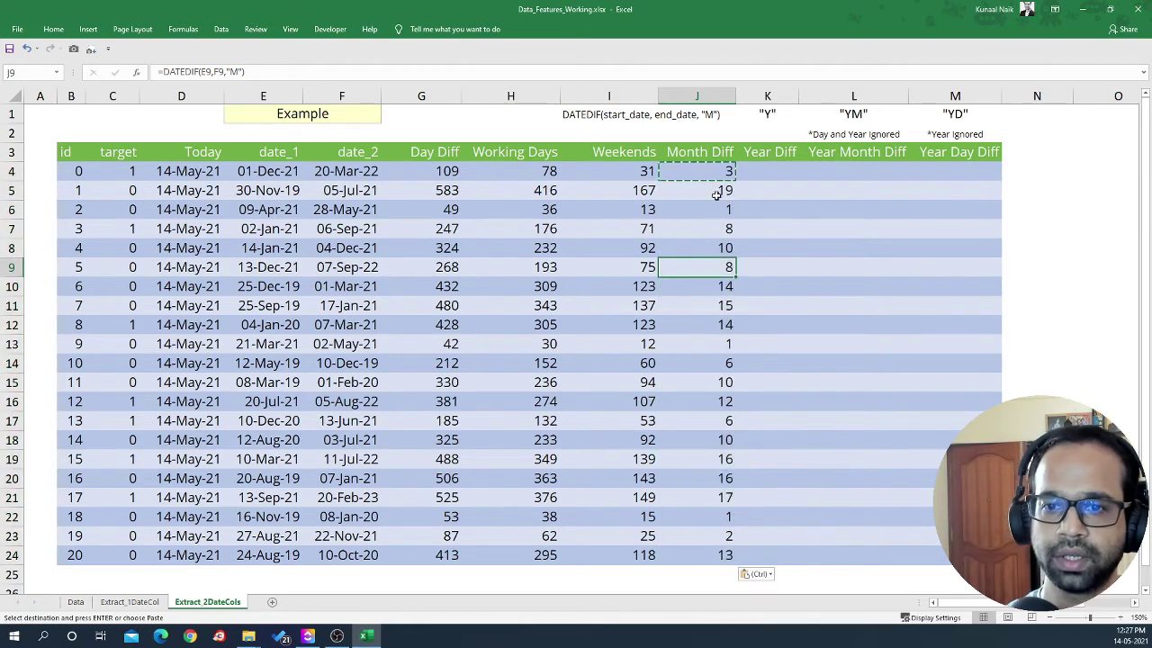
Step: Check the Month Diff results in J4:J24 against the date_1 and date_2 values of their rows
left_click(713, 186)
left_click_drag(709, 172, 709, 557)
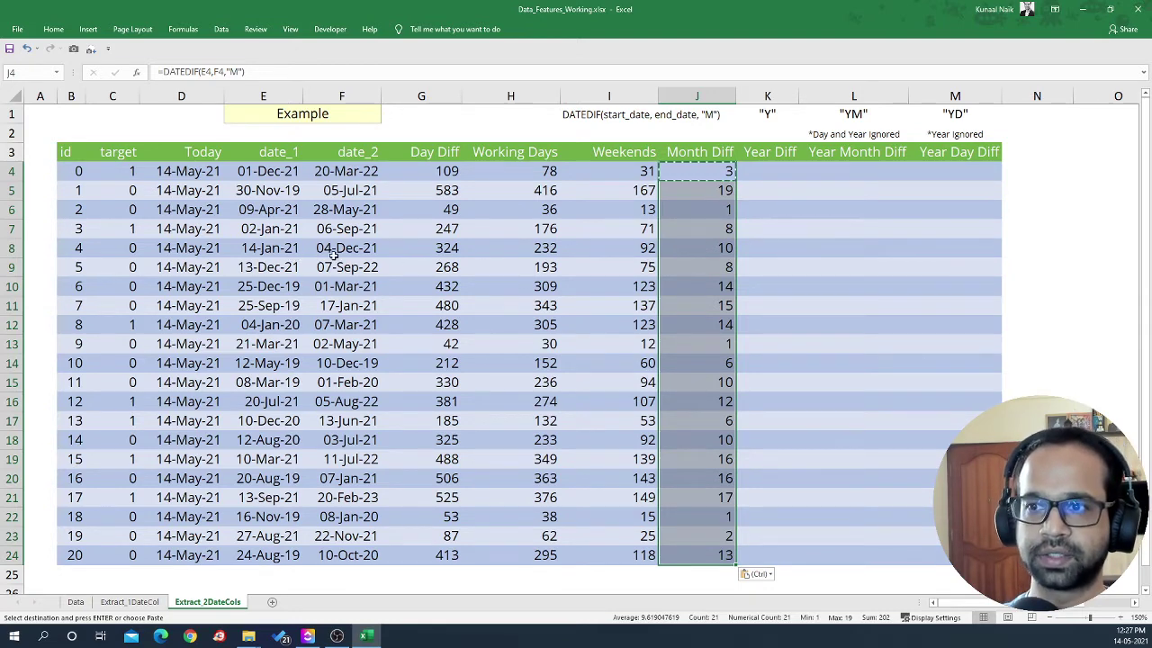
left_click_drag(347, 250, 302, 250)
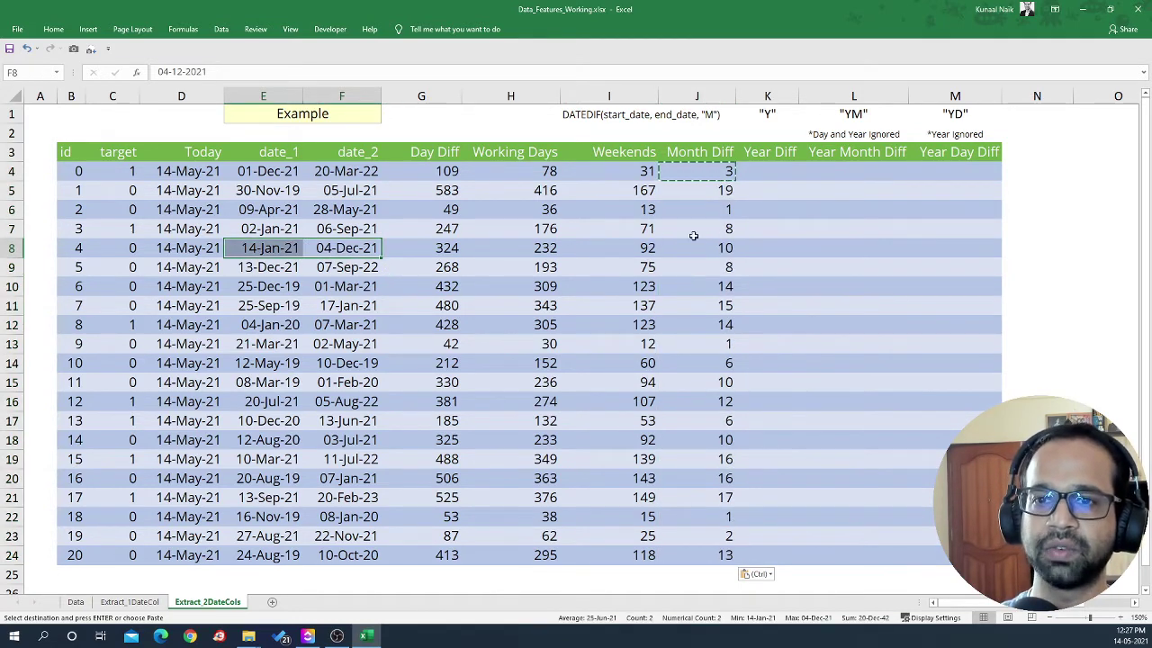
left_click(710, 398)
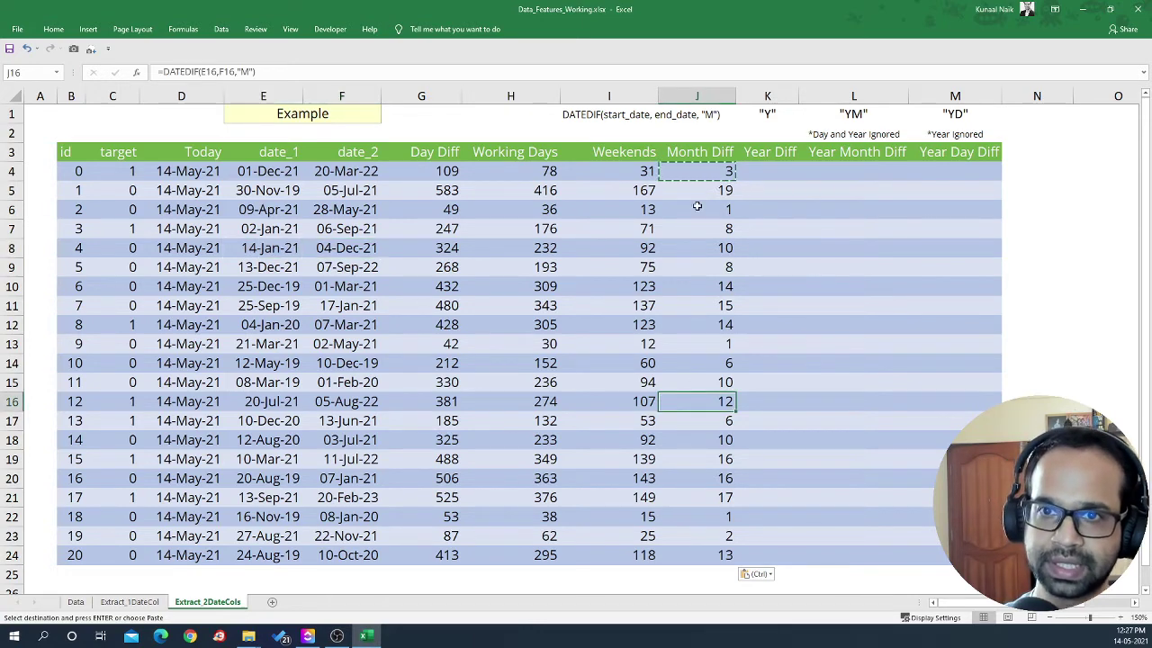
Step: Reuse the J4 formula in K4 as =DATEDIF(E4,F4,"Y") to calculate the first row's Year Diff
left_click(699, 171)
key("Escape")
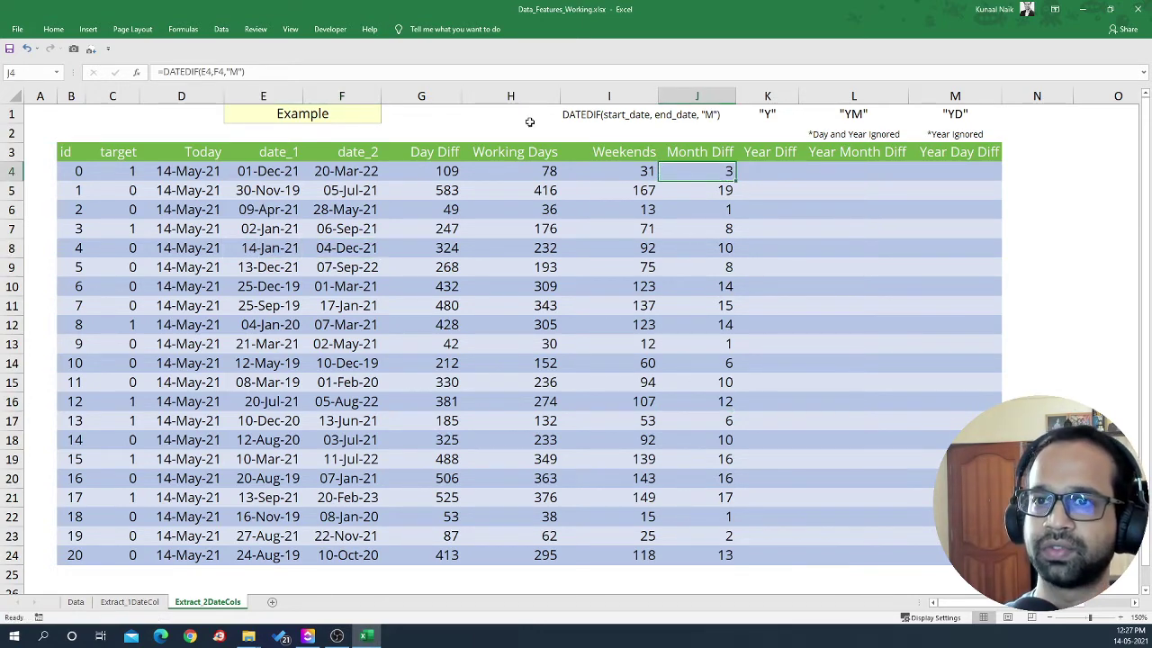
triple_click(187, 71)
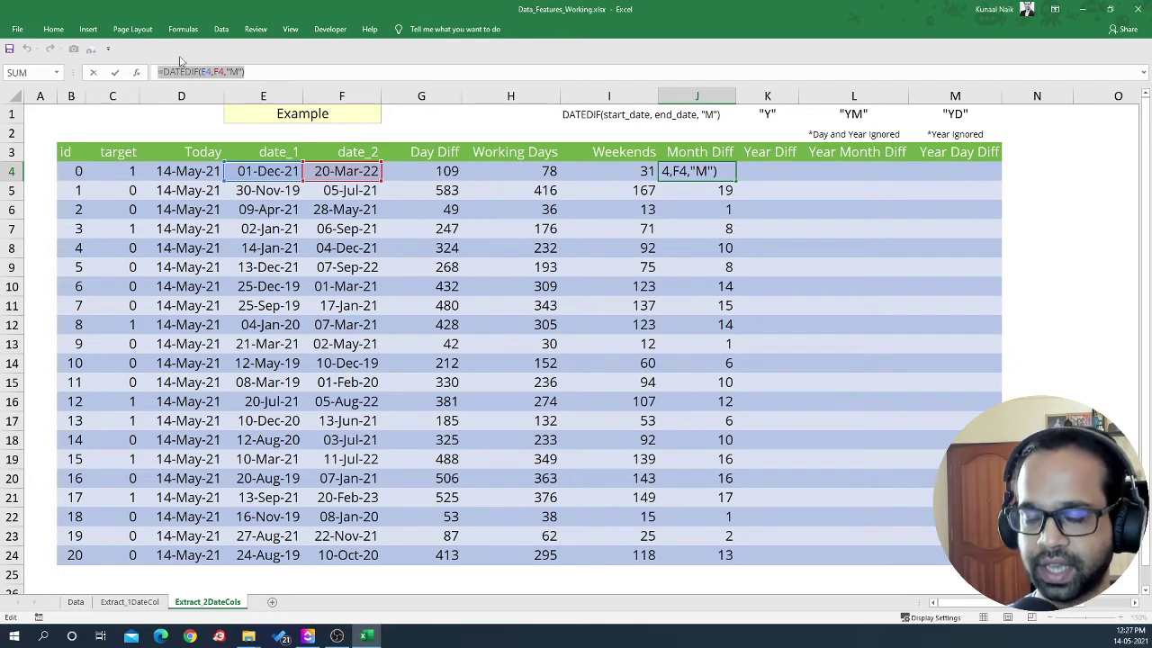
key("Tab")
double_click(768, 171)
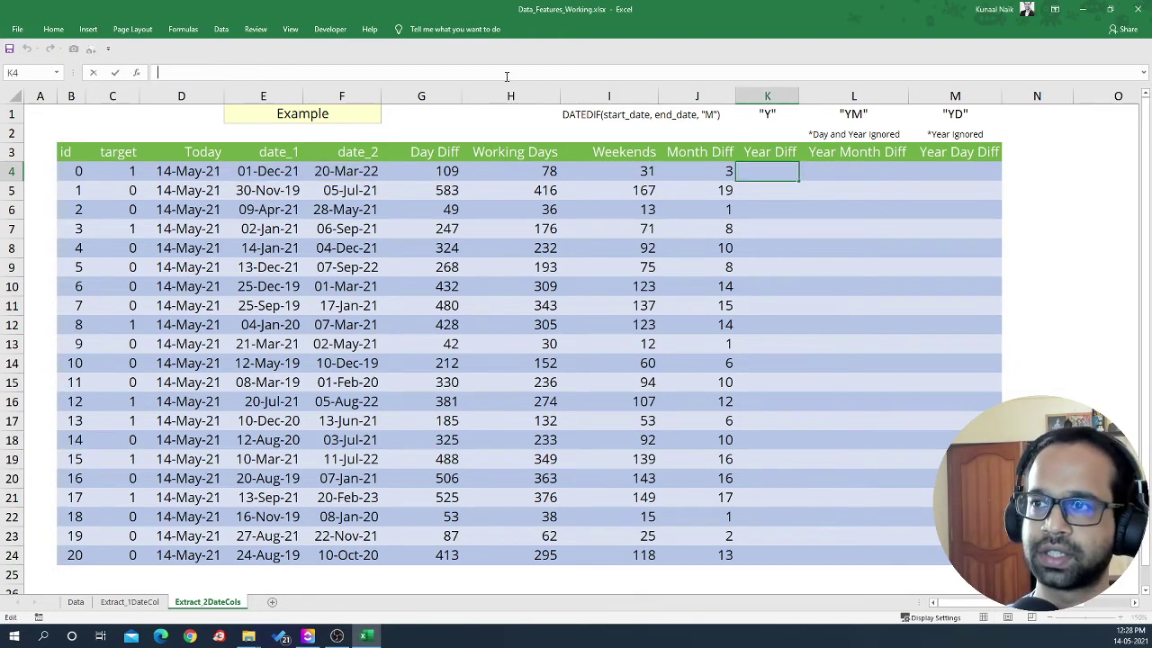
key("ctrl+v")
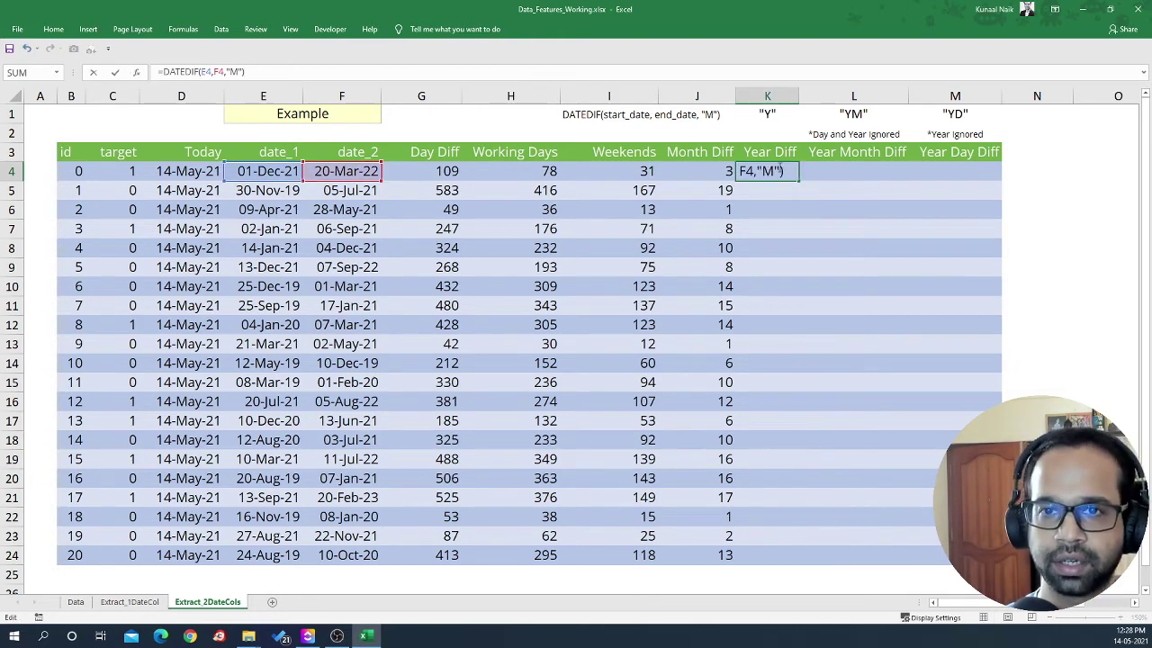
double_click(772, 171)
type("Y")
key("Return")
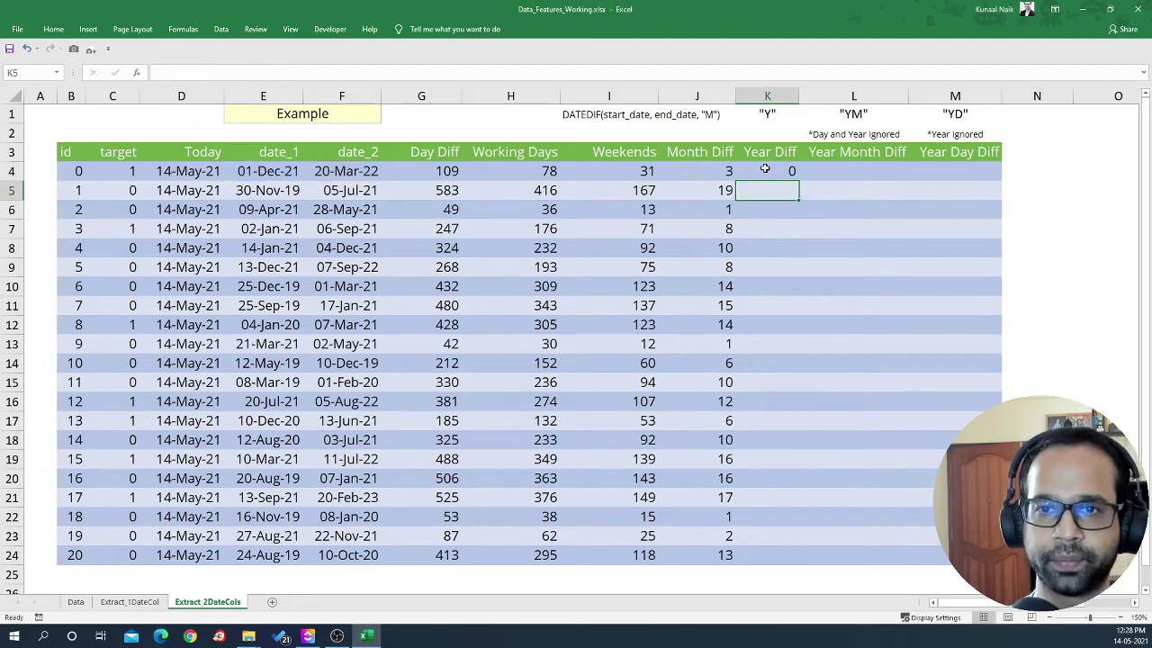
Step: Fill the Year Diff column K4:K24 with the K4 DATEDIF formula, pasting formulas only
left_click(766, 171)
key("ctrl+c")
left_click_drag(767, 193, 763, 561)
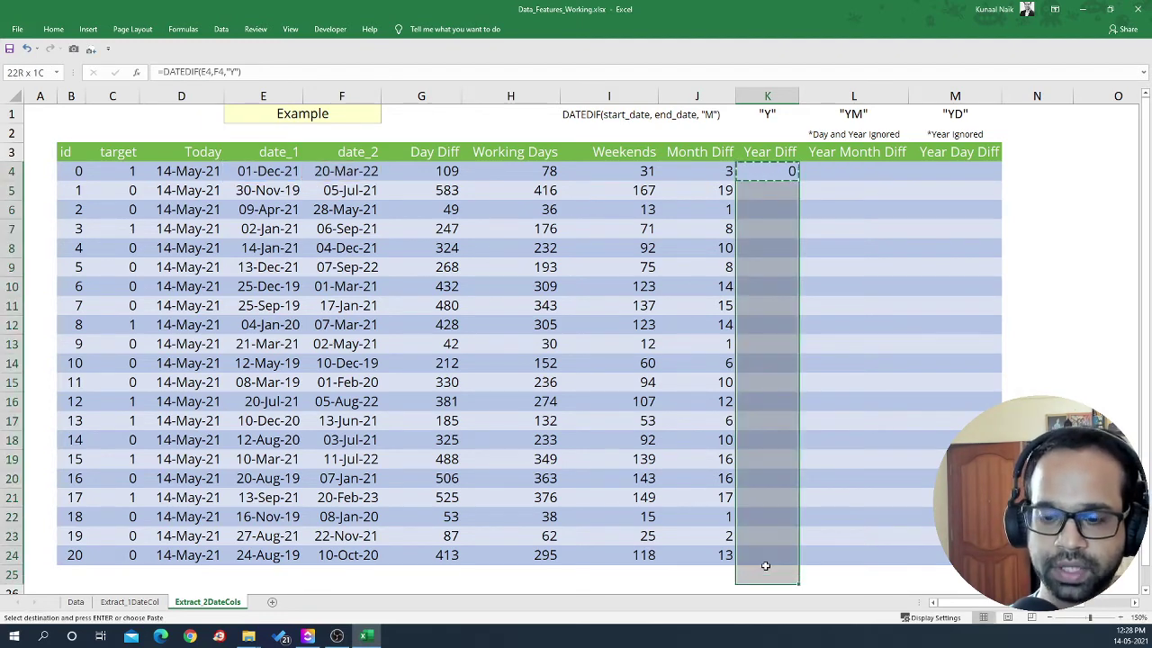
right_click(729, 268)
key("Escape")
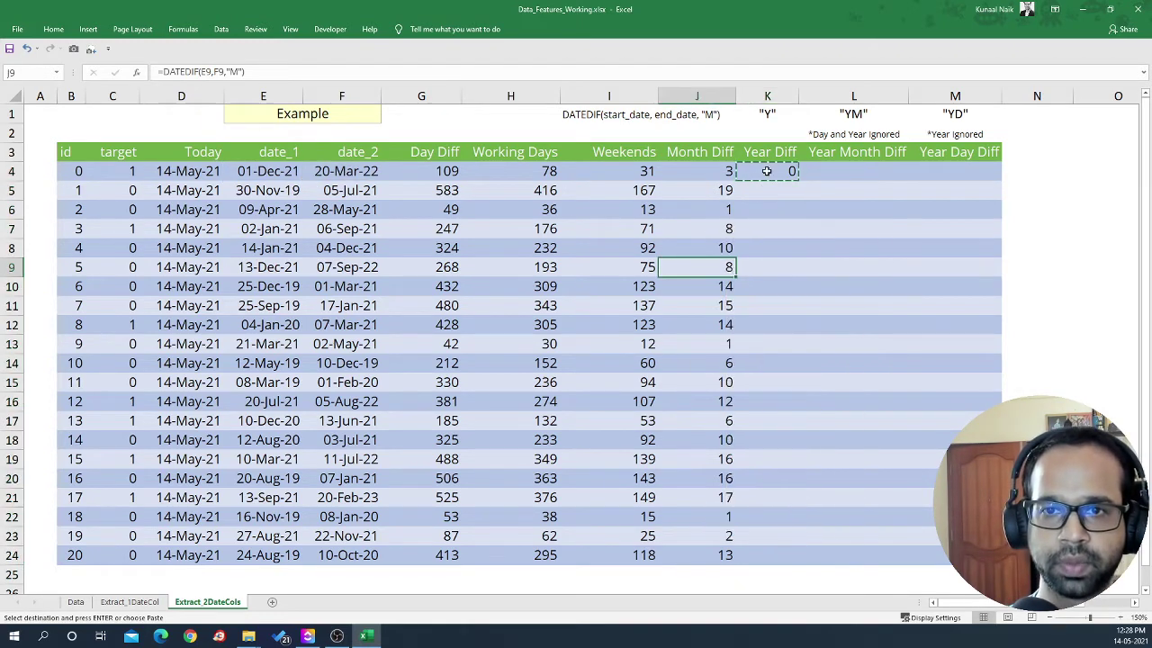
left_click_drag(766, 171, 770, 556)
right_click(781, 280)
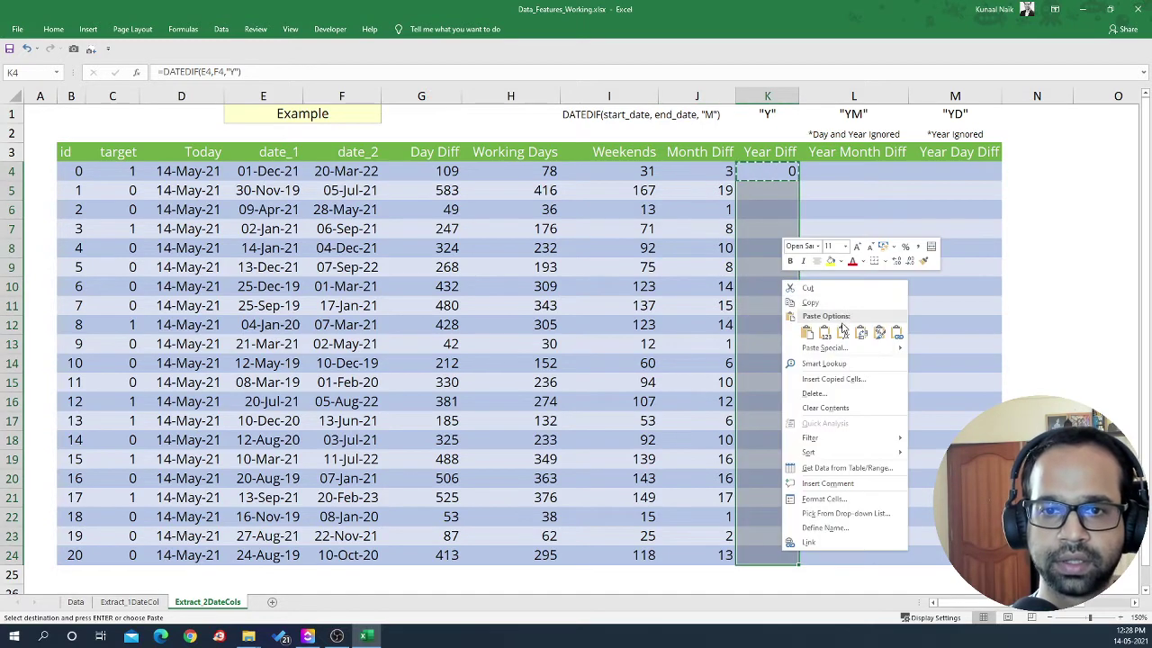
left_click(819, 328)
left_click(773, 322)
key("Escape")
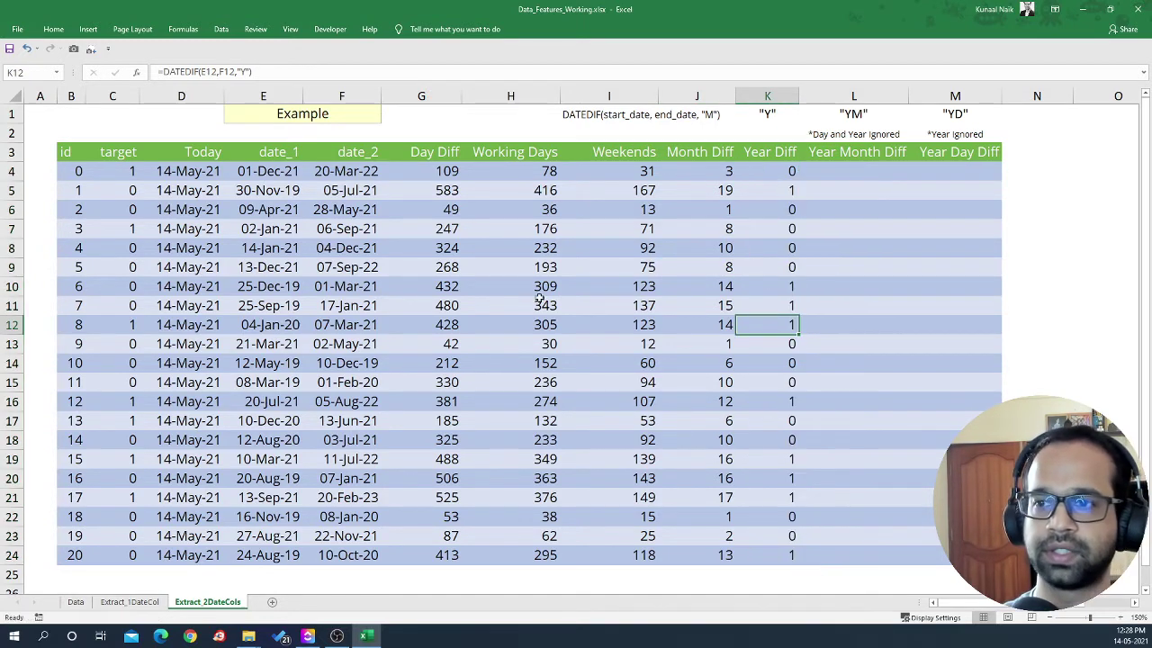
Step: Compare the Year Diff results with the row 10 dates and Month Diff, and review the Year Month Diff and Year Day Diff headers
left_click(271, 287)
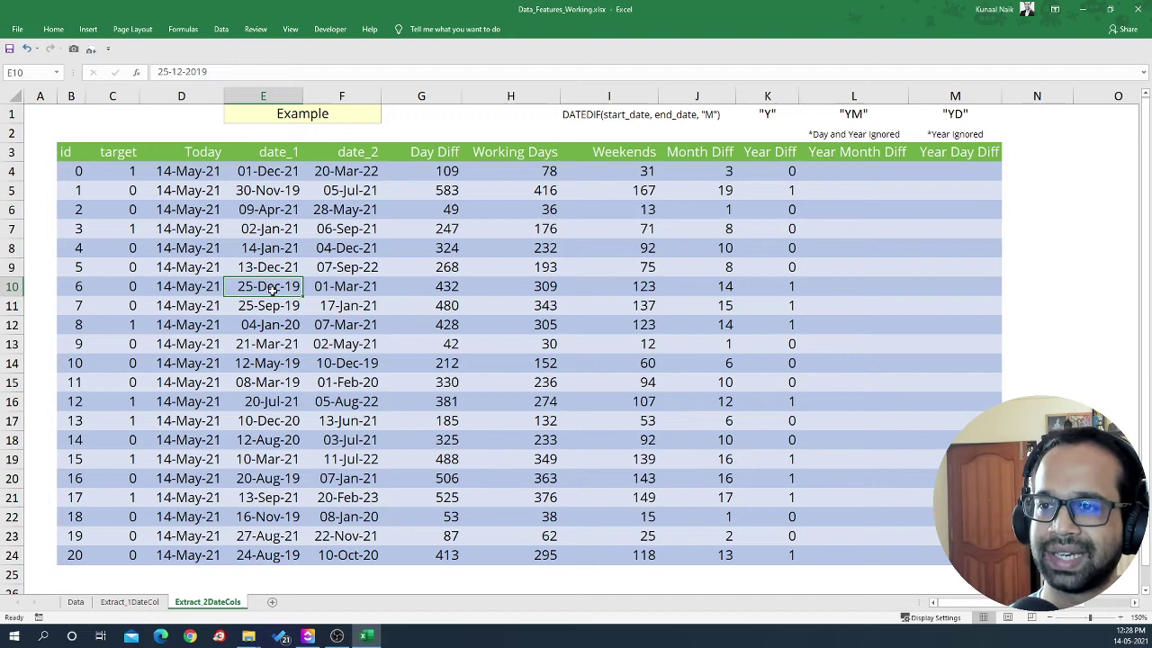
left_click(342, 286)
left_click(792, 287)
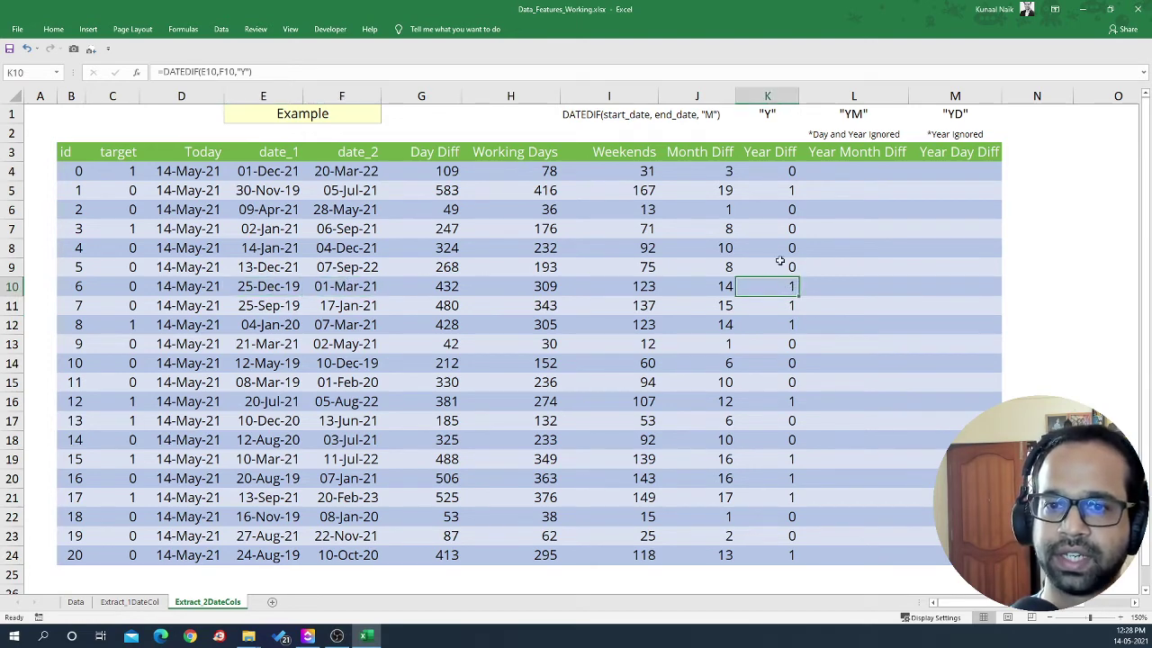
left_click_drag(783, 269, 781, 306)
left_click_drag(779, 366, 780, 420)
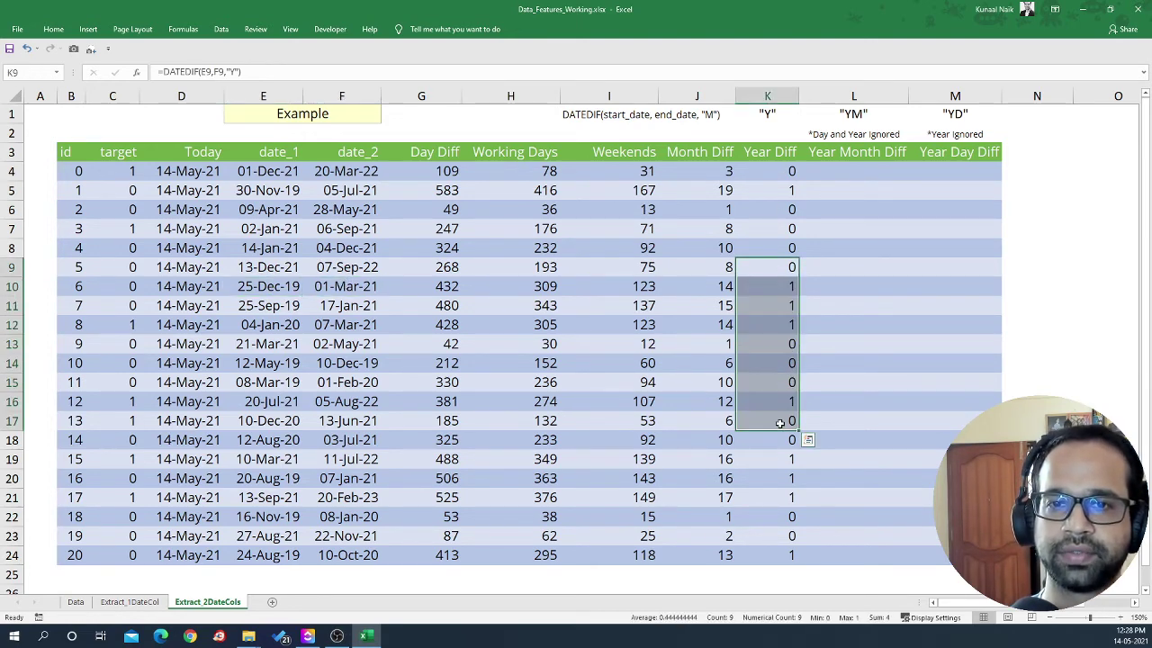
left_click(779, 420)
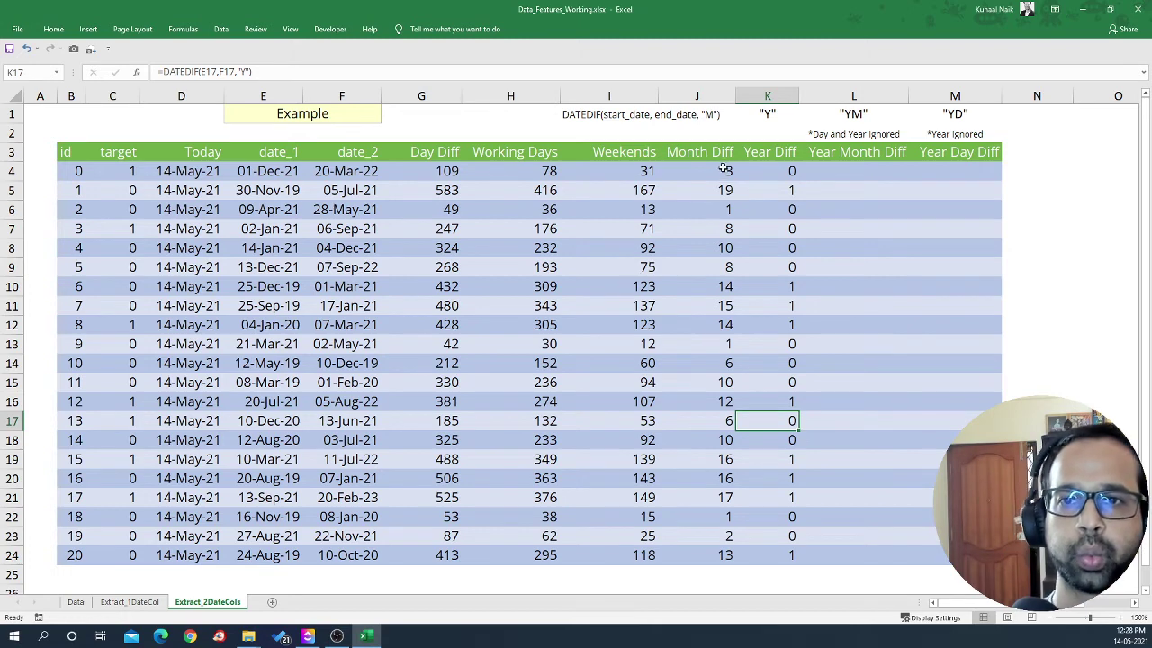
left_click_drag(720, 153, 762, 342)
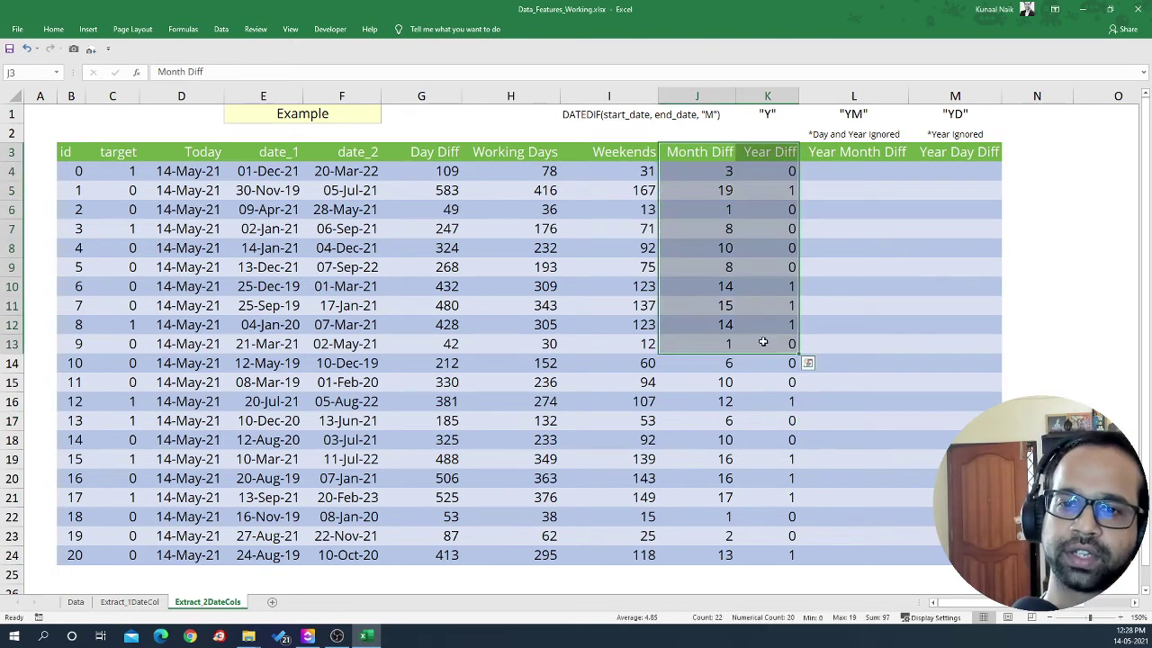
left_click(773, 243)
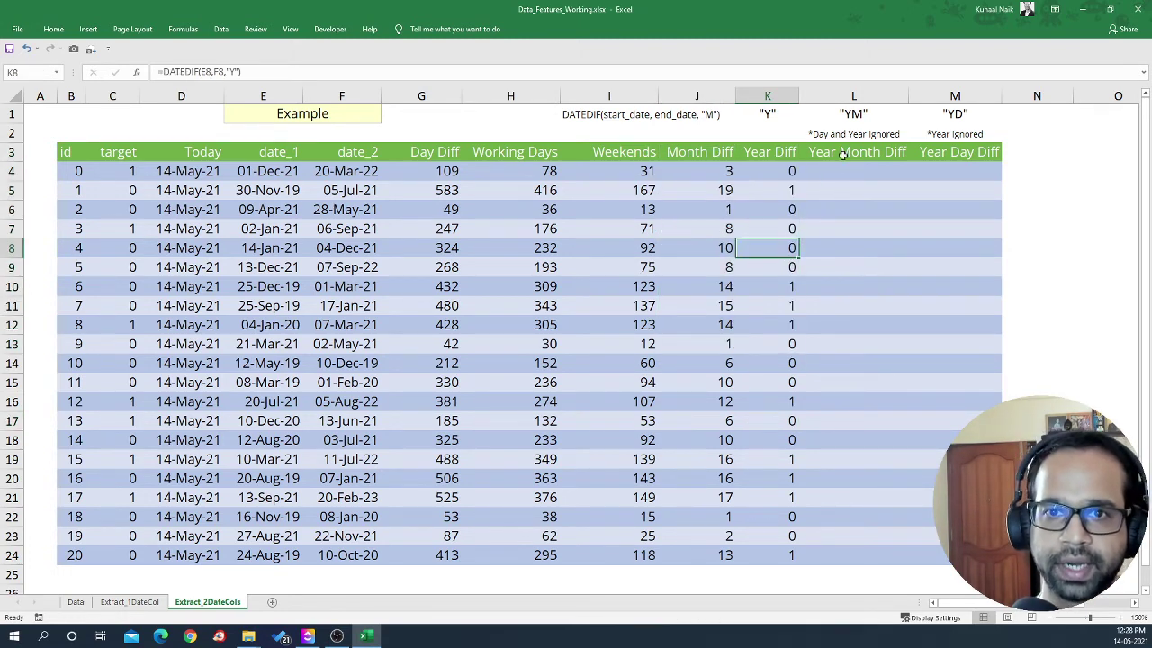
left_click(895, 153)
left_click_drag(896, 153, 937, 152)
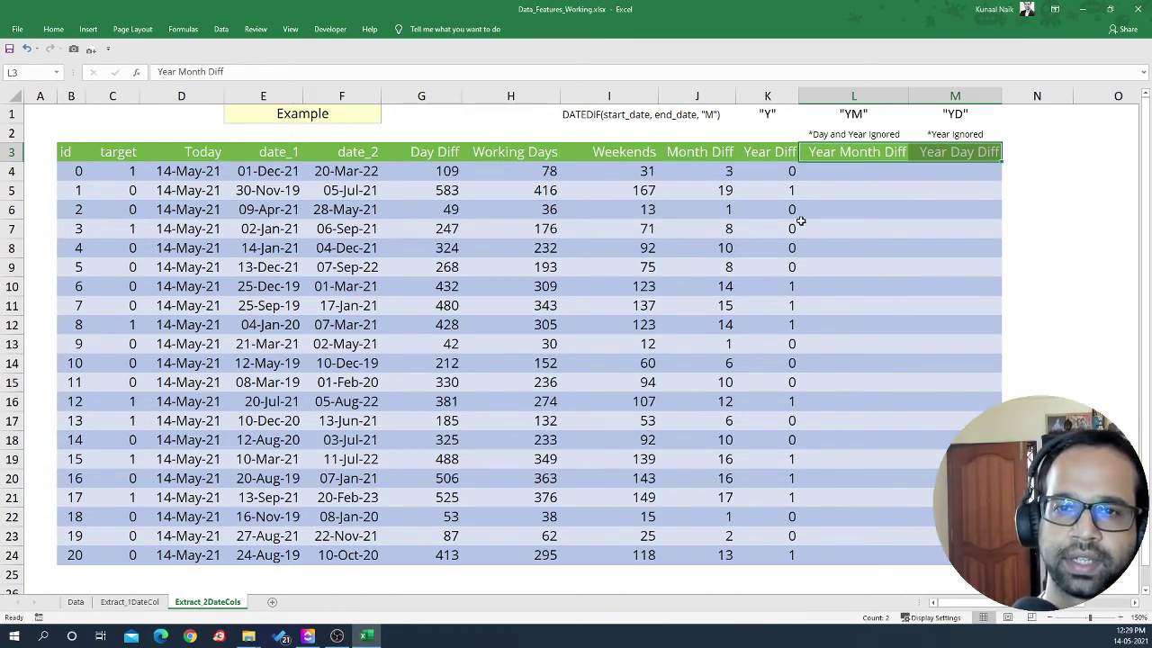
Step: Reuse the K4 formula in L4 as =DATEDIF(E4,F4,"YM") to calculate the first row's Year Month Diff
left_click(765, 175)
left_click(243, 72)
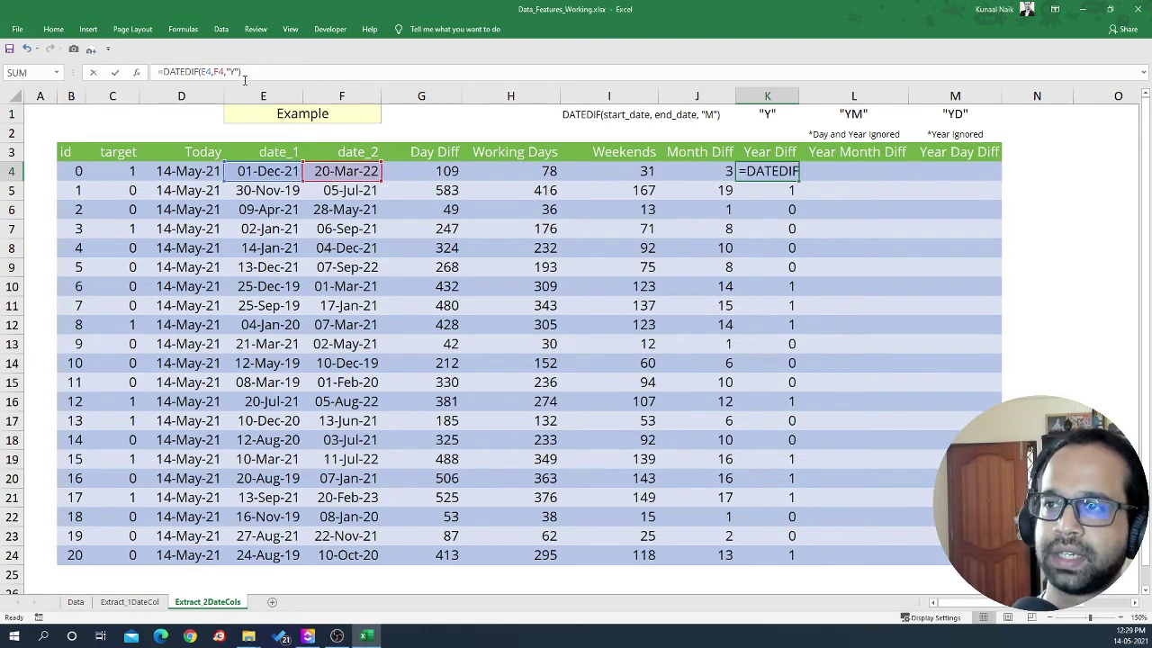
left_click(140, 79, "shift")
key("ctrl+c")
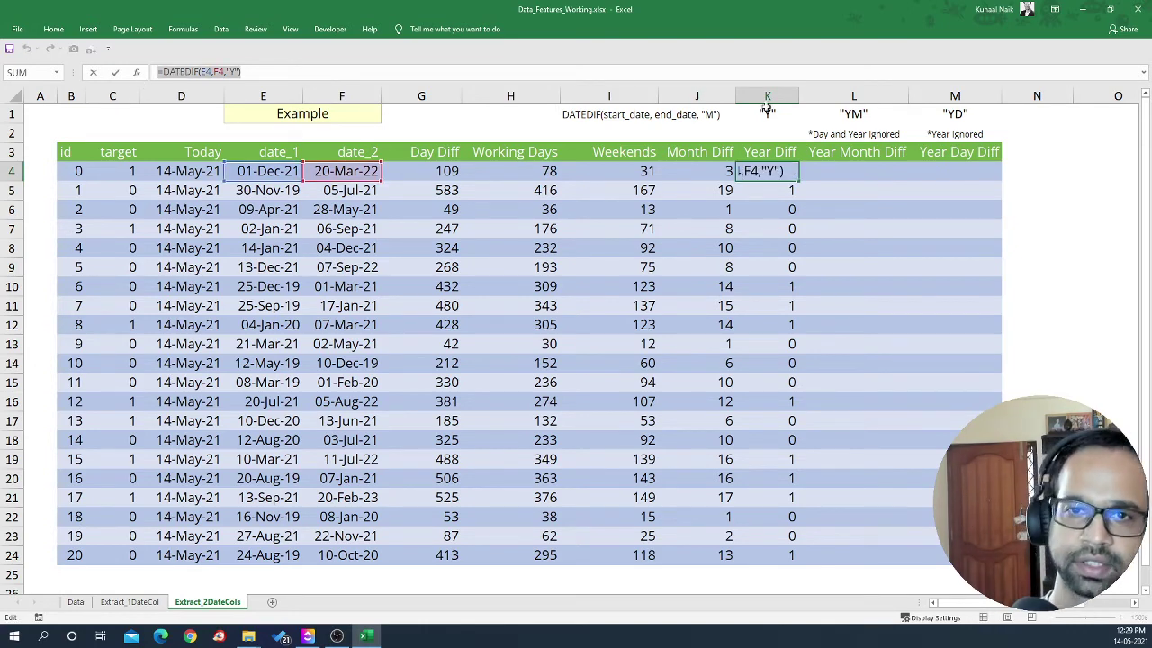
key("Escape")
left_click(830, 171)
key("ctrl+v")
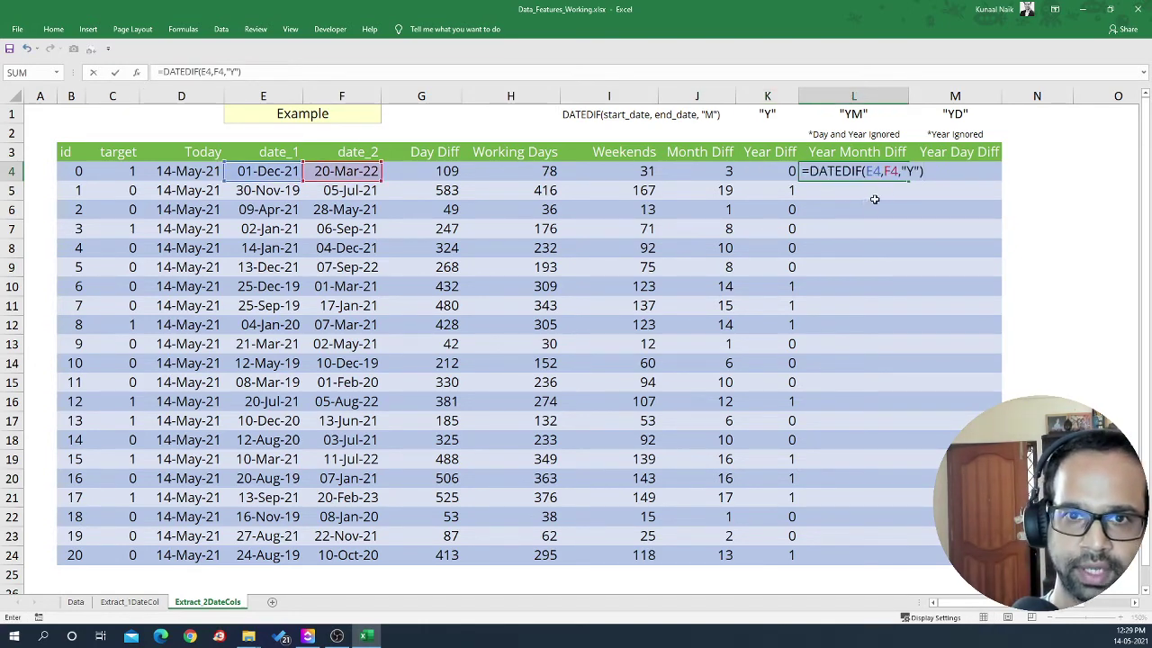
left_click(915, 171)
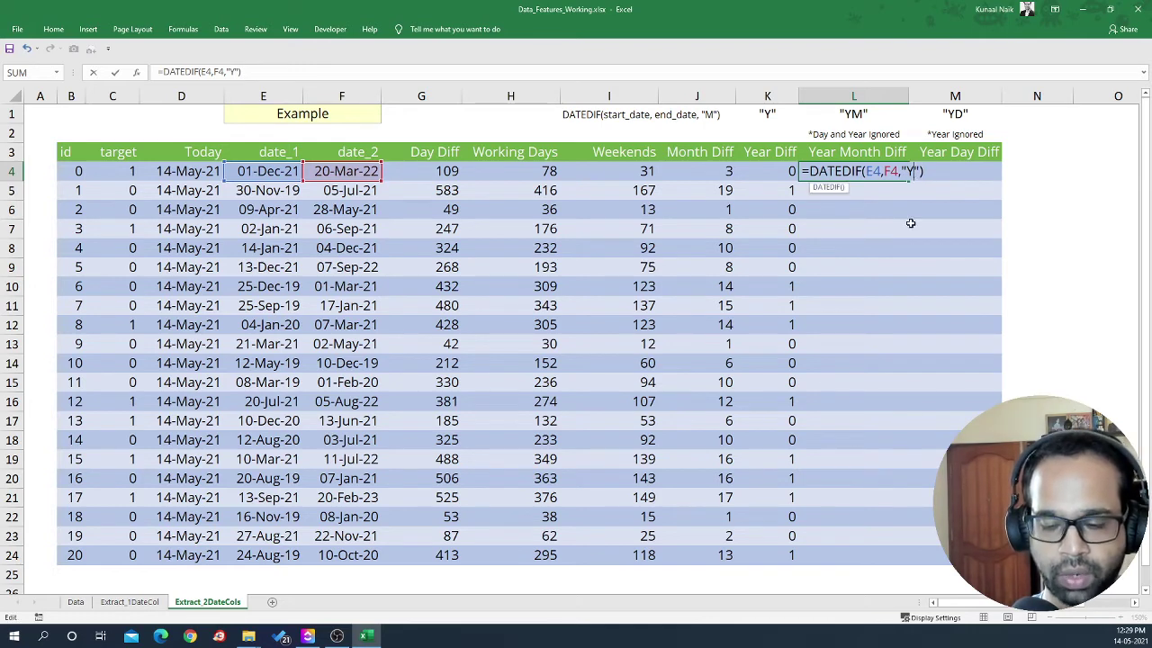
type("M")
key("Return")
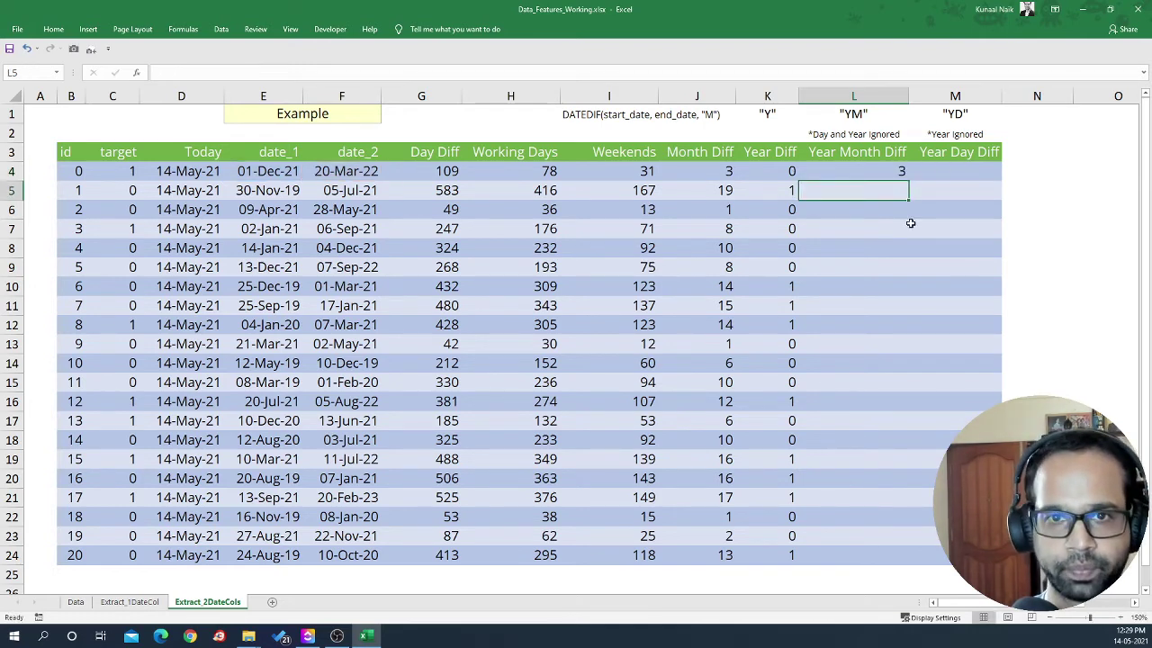
Step: Fill the Year Month Diff column L4:L24 with the L4 DATEDIF formula, pasting formulas only
left_click(866, 171)
key("ctrl+c")
left_click_drag(867, 190, 869, 551)
right_click(904, 369)
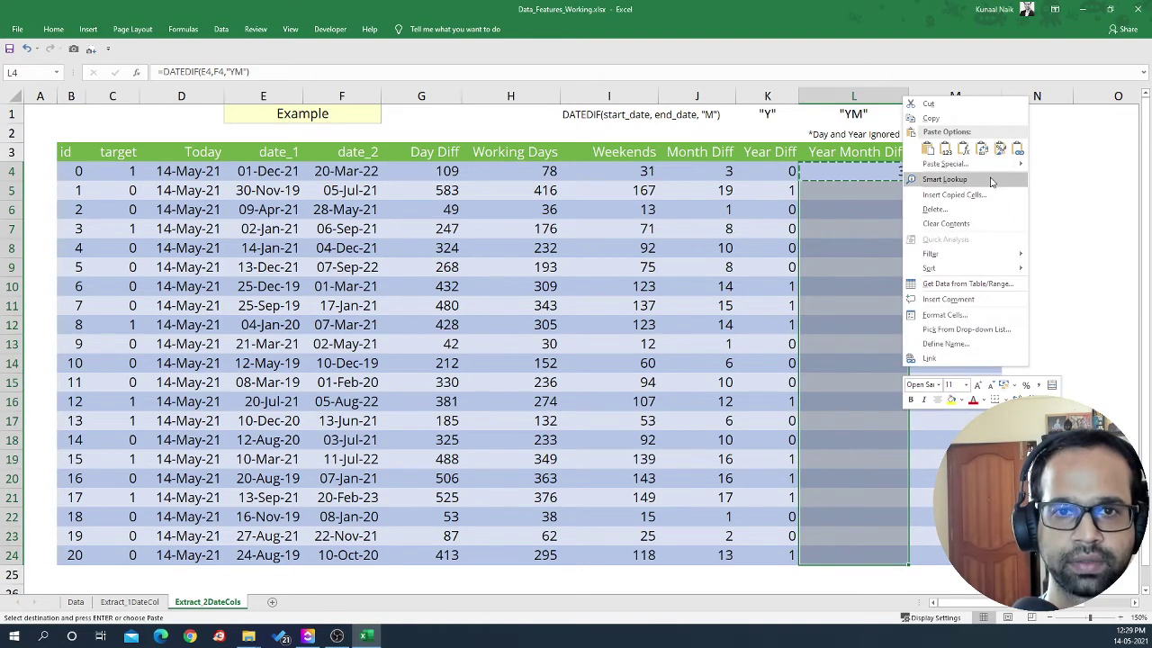
left_click(963, 148)
left_click(854, 378)
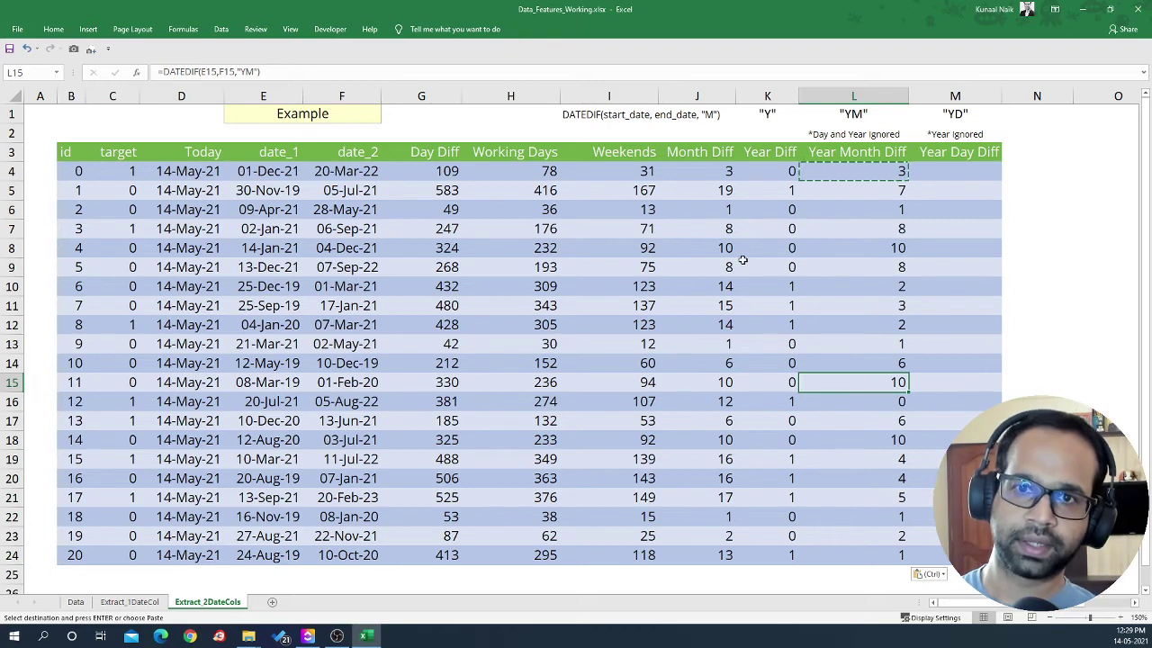
Step: Compare Month Diff, Year Diff and Year Month Diff in rows 4 and 5, along with the dates in E5:F5
left_click(707, 171)
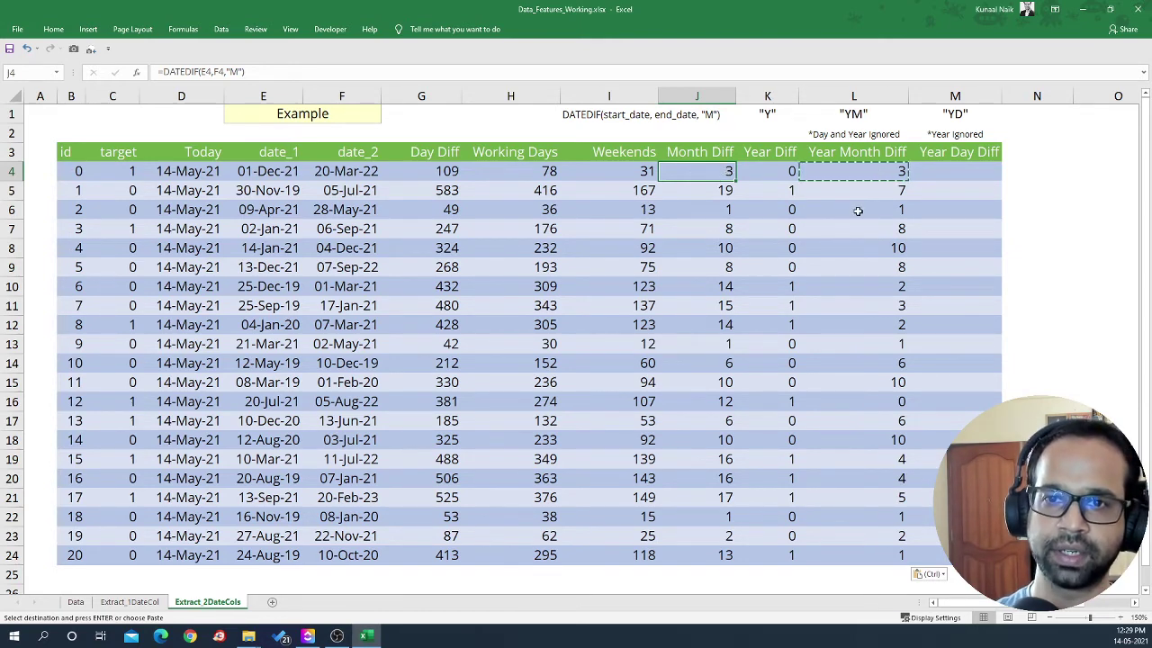
left_click(708, 196)
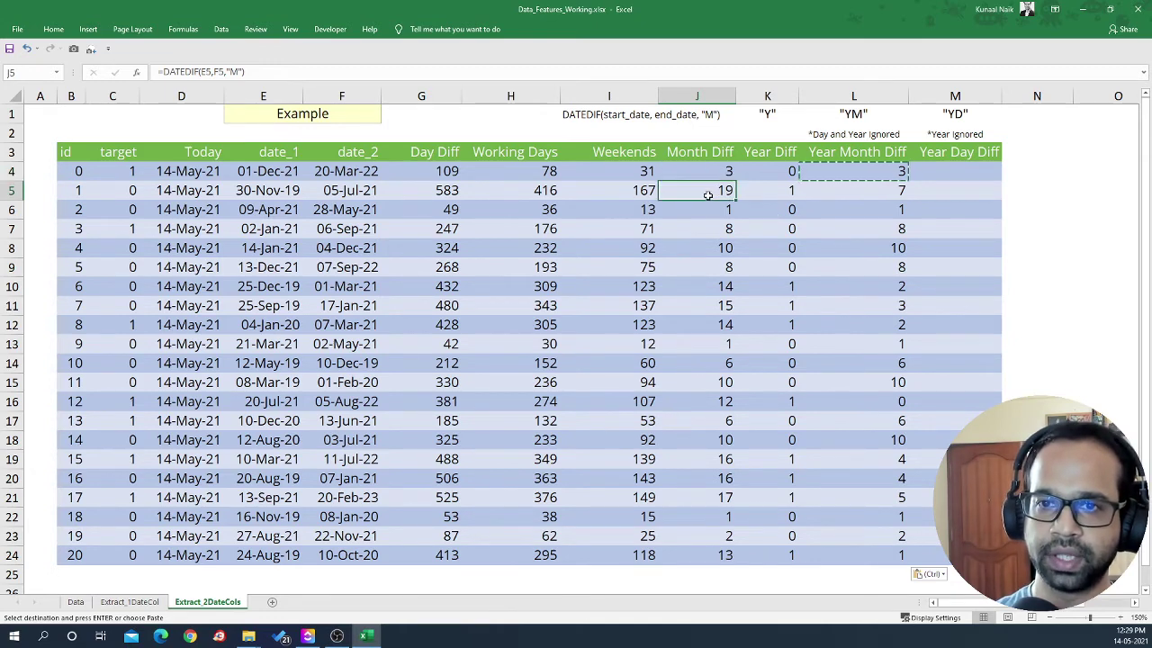
left_click_drag(708, 195, 844, 190)
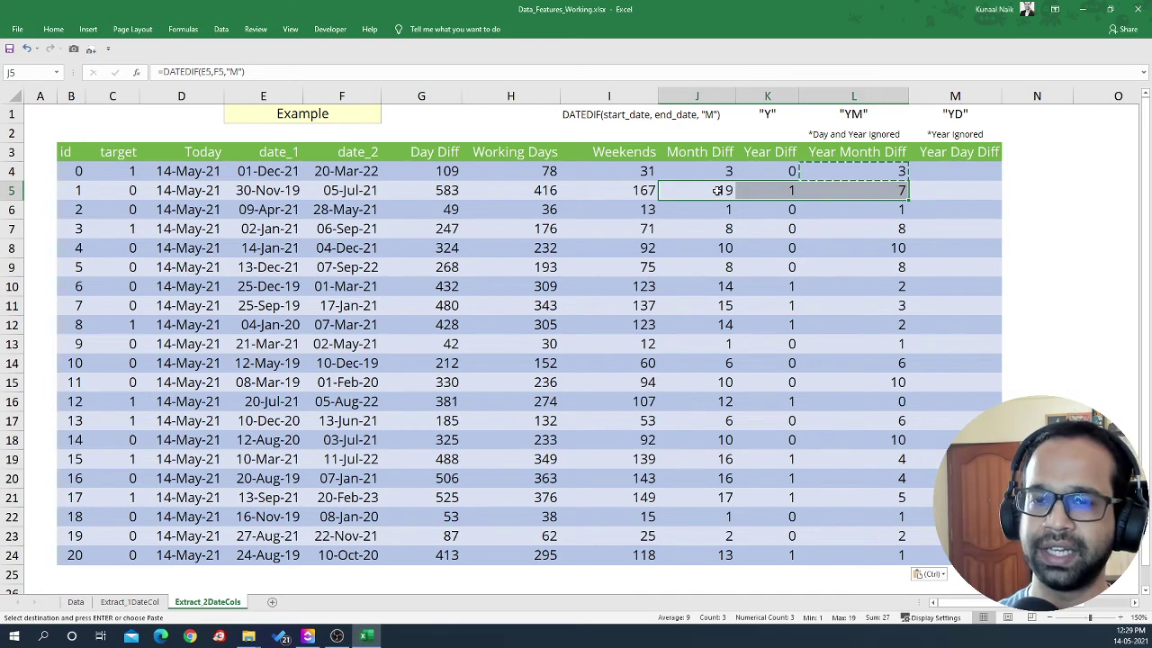
key("ctrl+v")
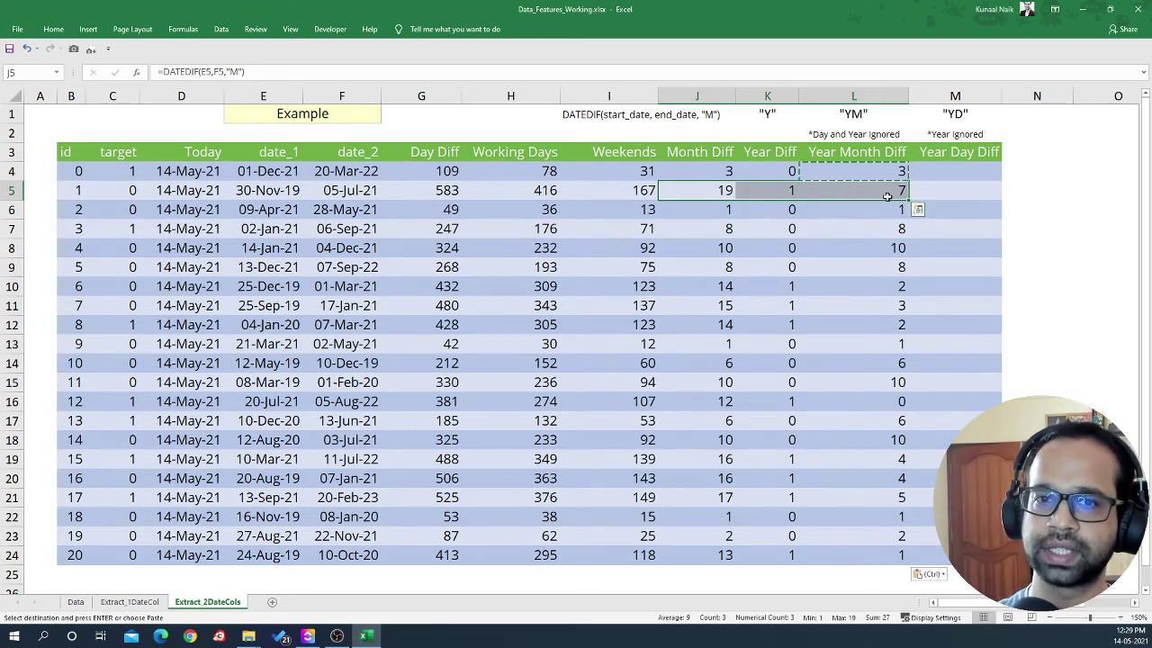
left_click(881, 191)
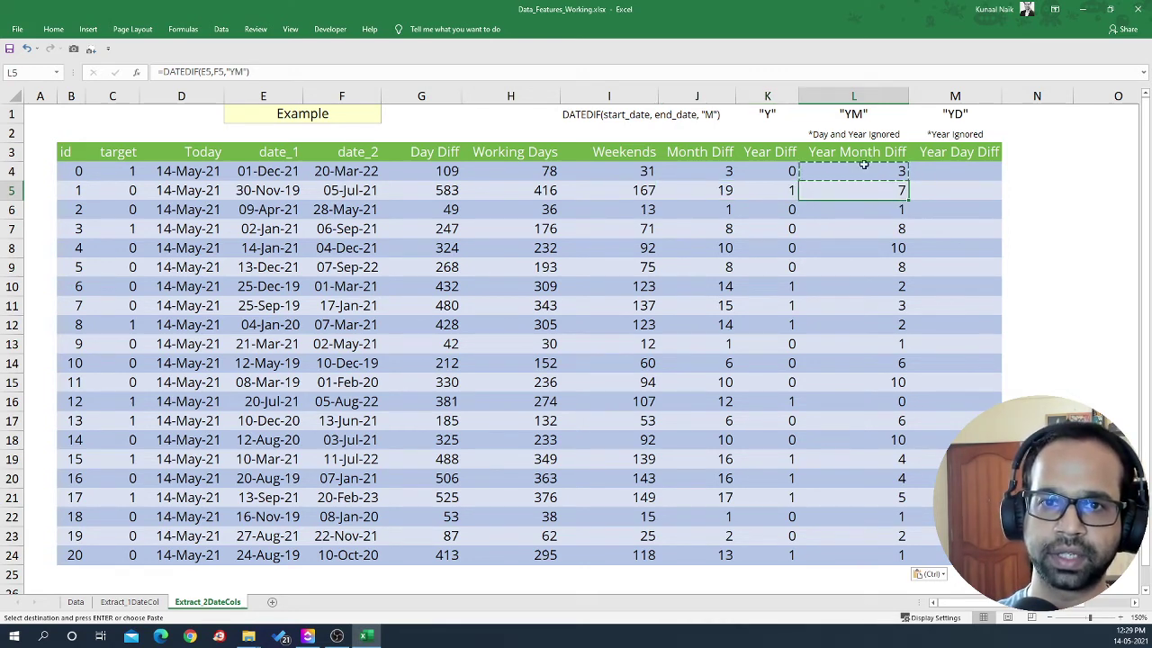
left_click(871, 153)
left_click(865, 191)
key("Escape")
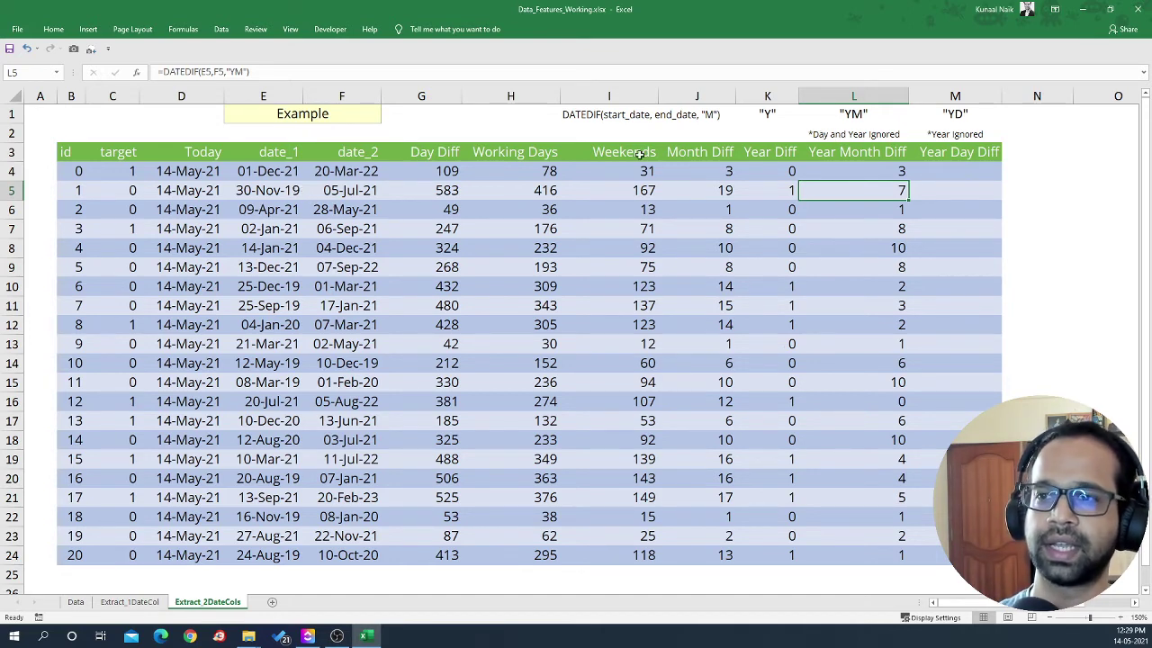
left_click_drag(293, 190, 313, 190)
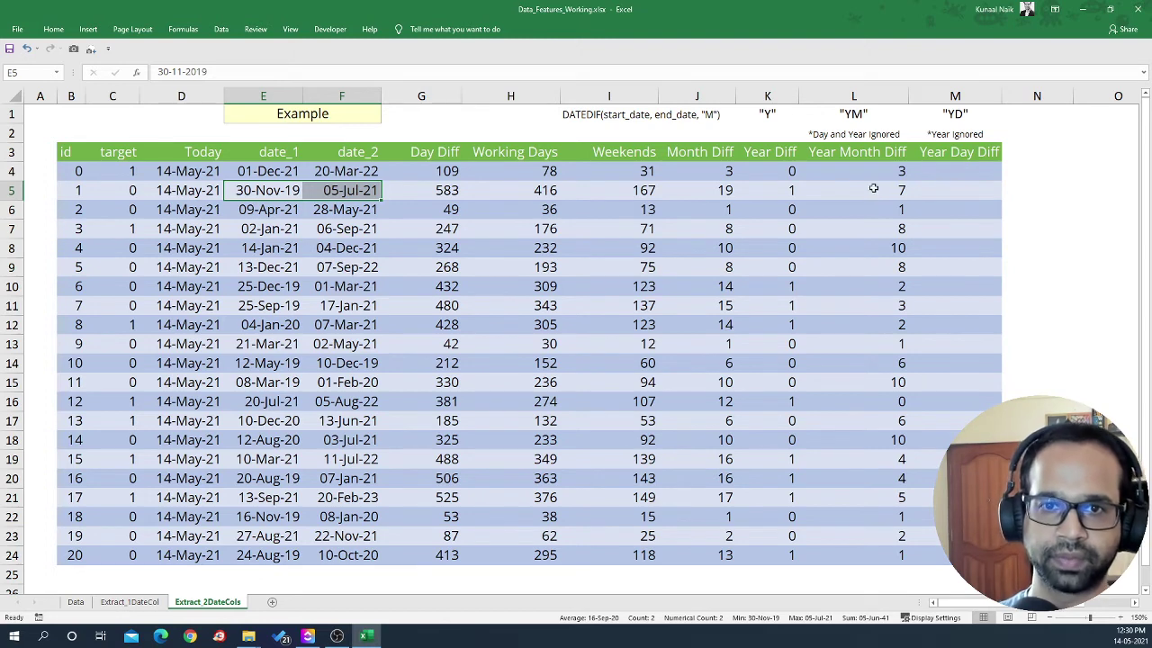
Step: Reuse the L4 formula in M4 as =DATEDIF(E4,F4,"YD") to calculate the first row's Year Day Diff
left_click(877, 168)
key("F2")
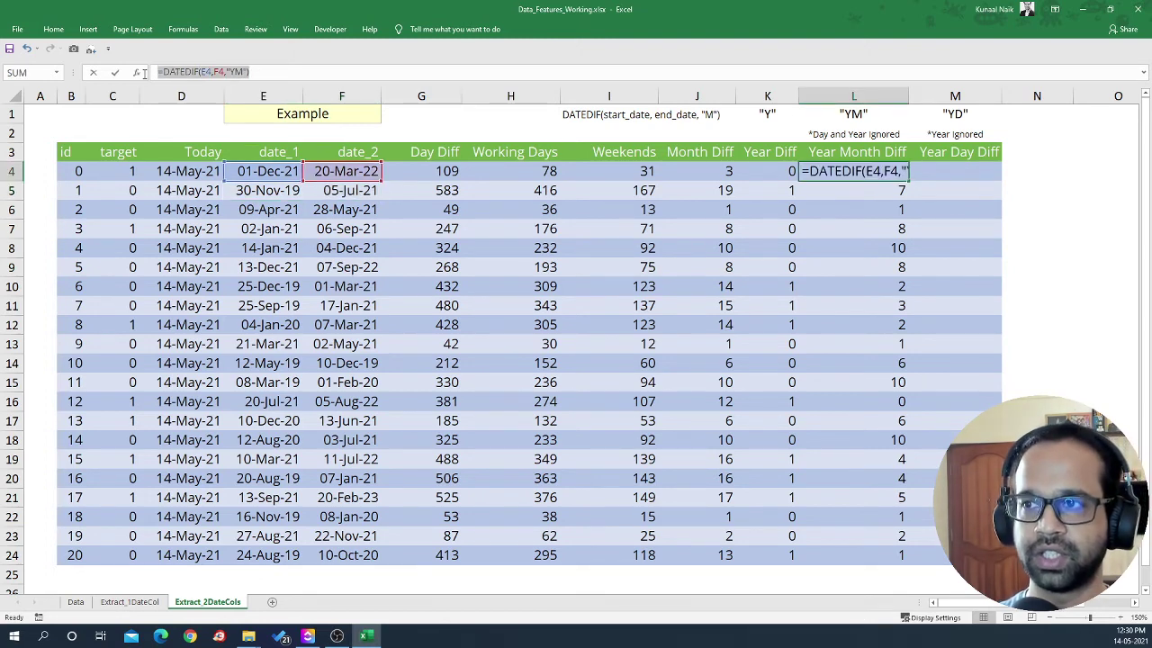
left_click(952, 171)
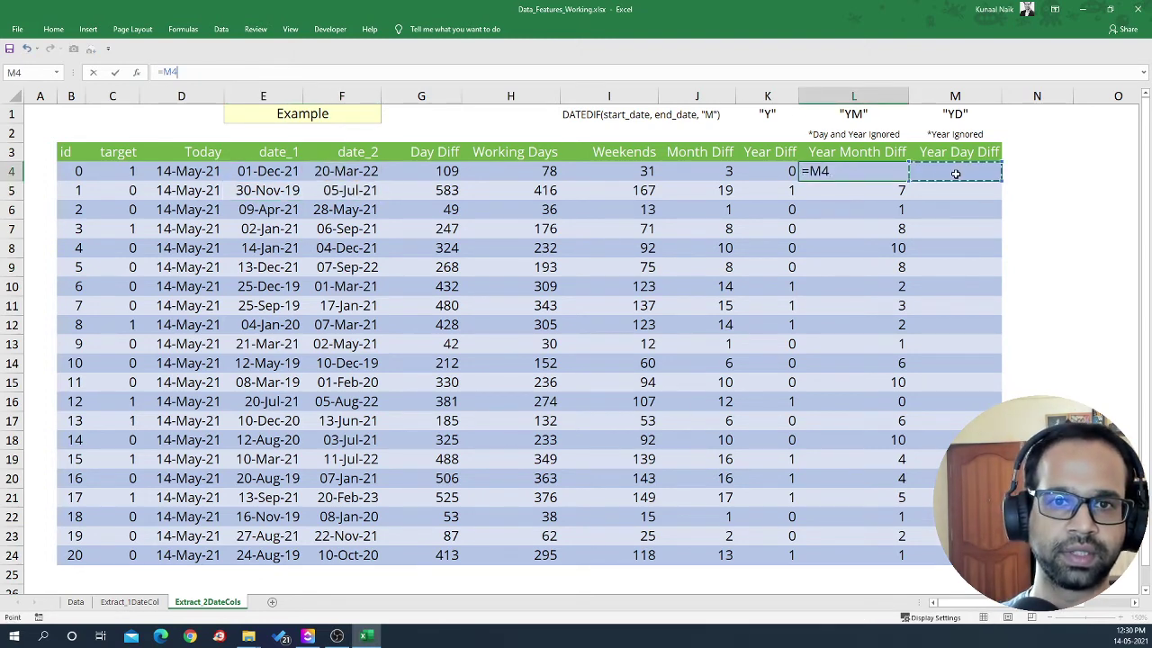
key("ctrl+v")
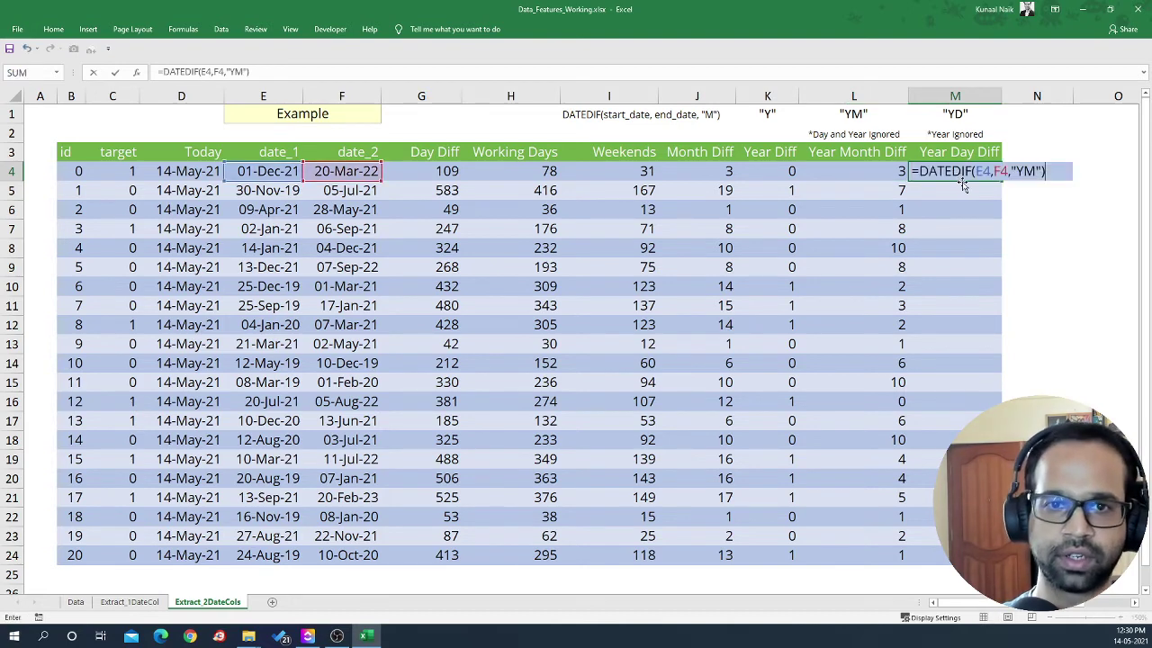
left_click(1032, 175)
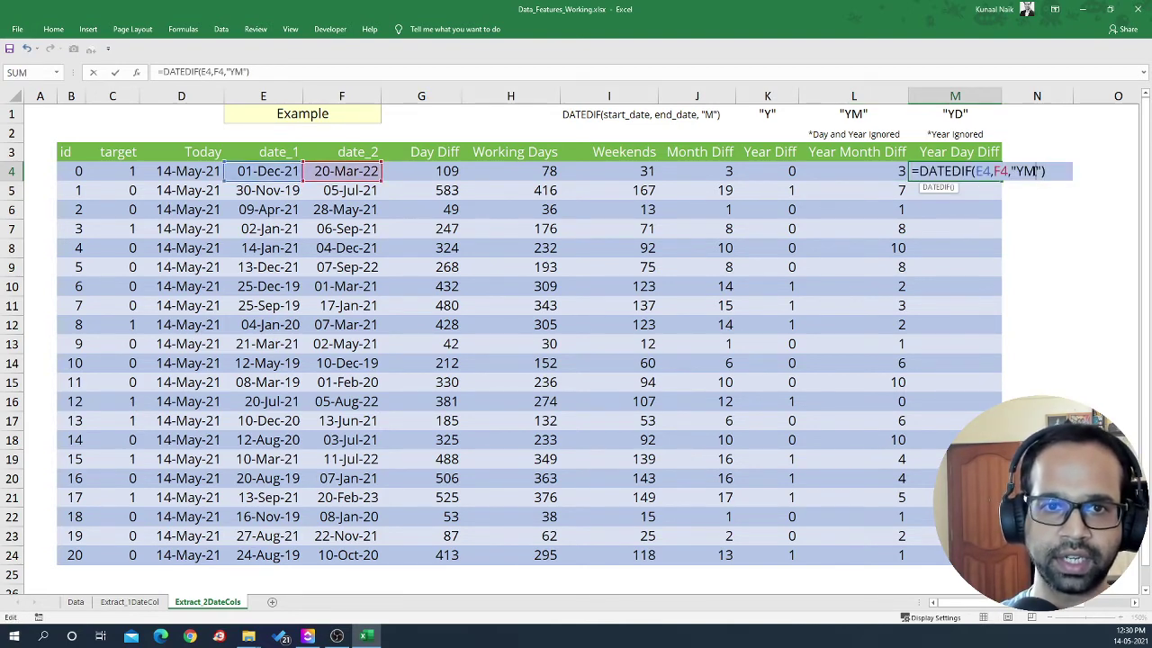
key("BackSpace")
type("D")
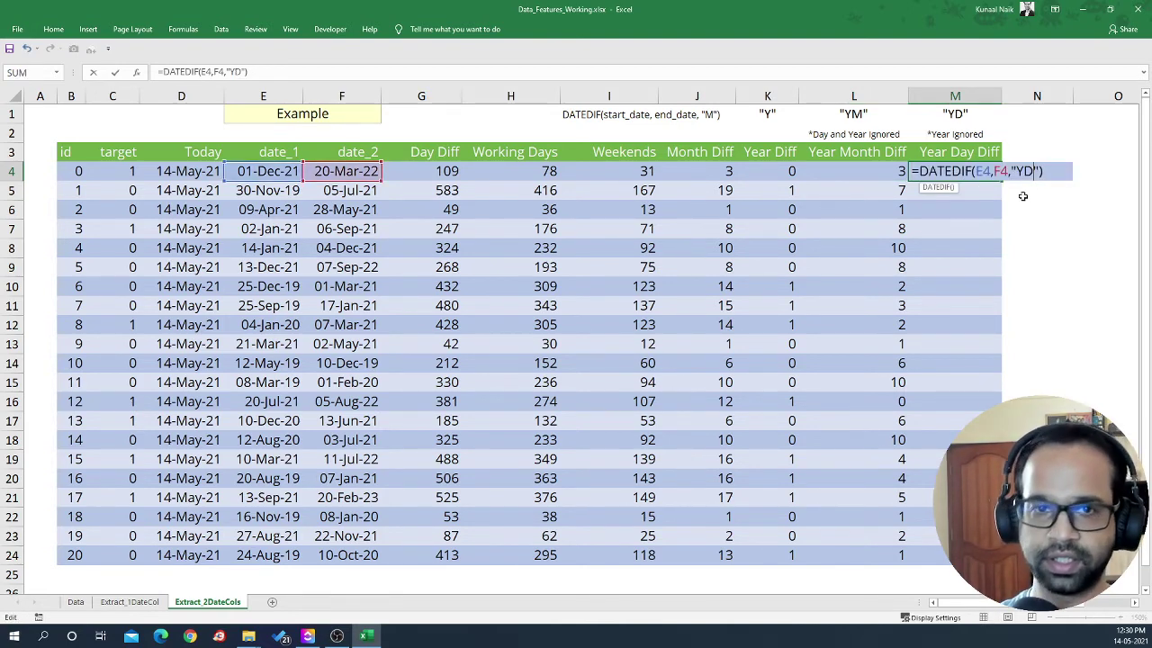
key("Return")
Step: Fill the Year Day Diff column M4:M24 with the M4 DATEDIF formula, pasting formulas only
left_click(971, 171)
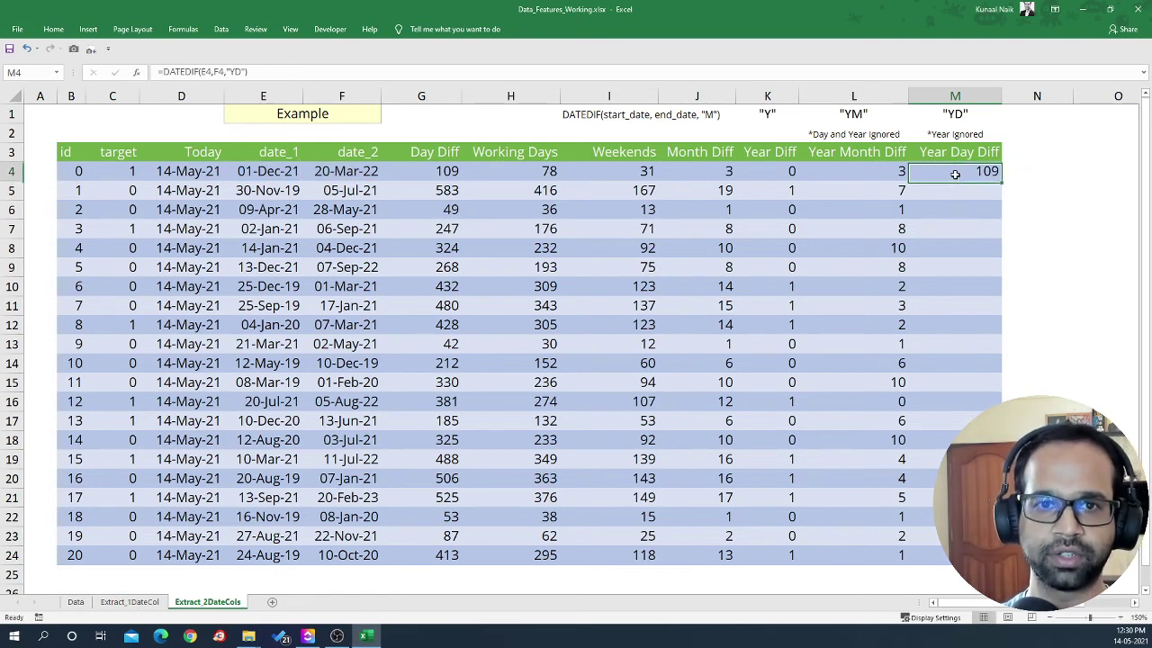
key("ctrl+c")
left_click_drag(972, 171, 953, 554)
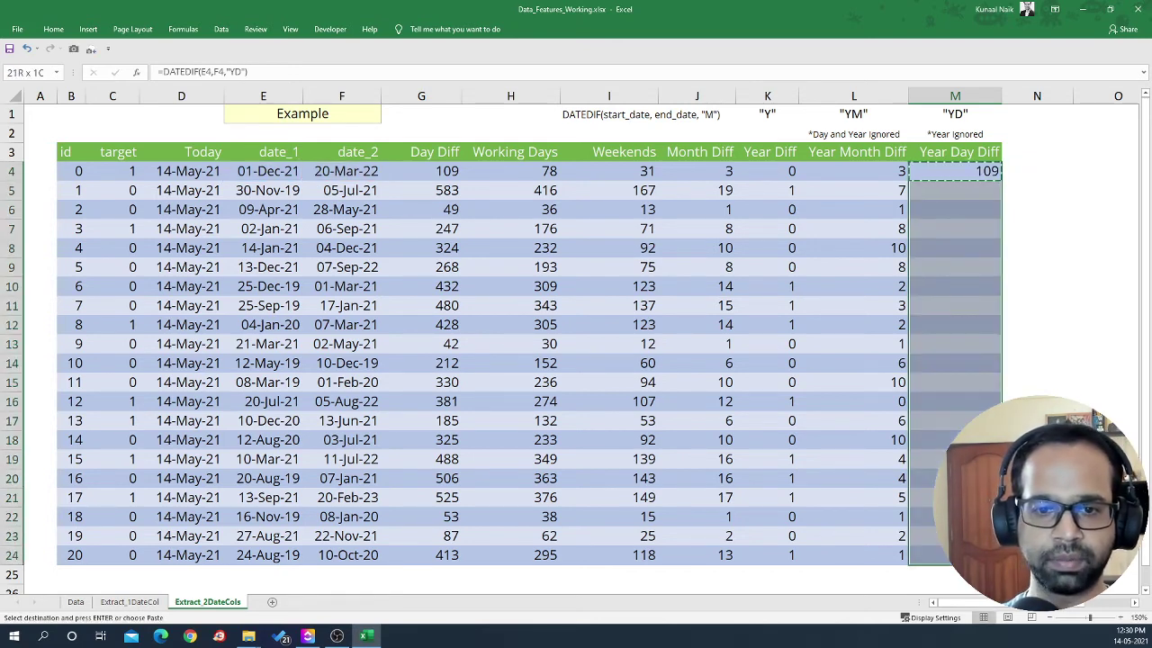
right_click(956, 316)
left_click(1022, 376)
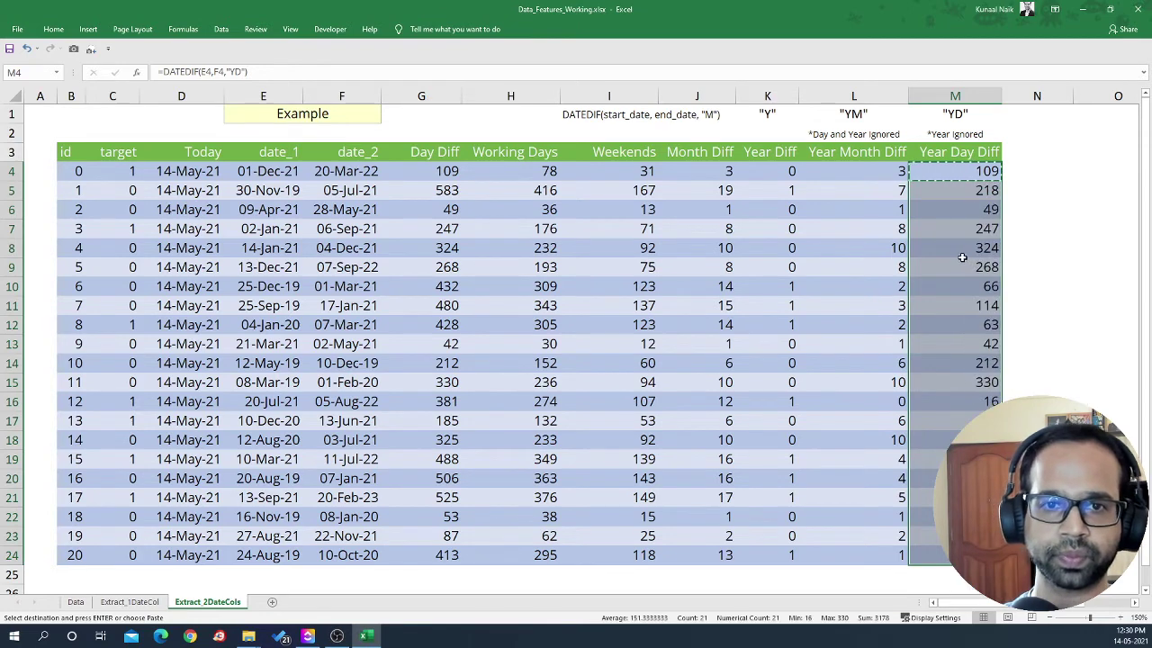
left_click(961, 251)
Step: Compare the date_1 and date_2 values in rows 4 and 5 with Day Diff and Year Day Diff, and review the Year Day Diff column
left_click_drag(443, 170, 955, 175)
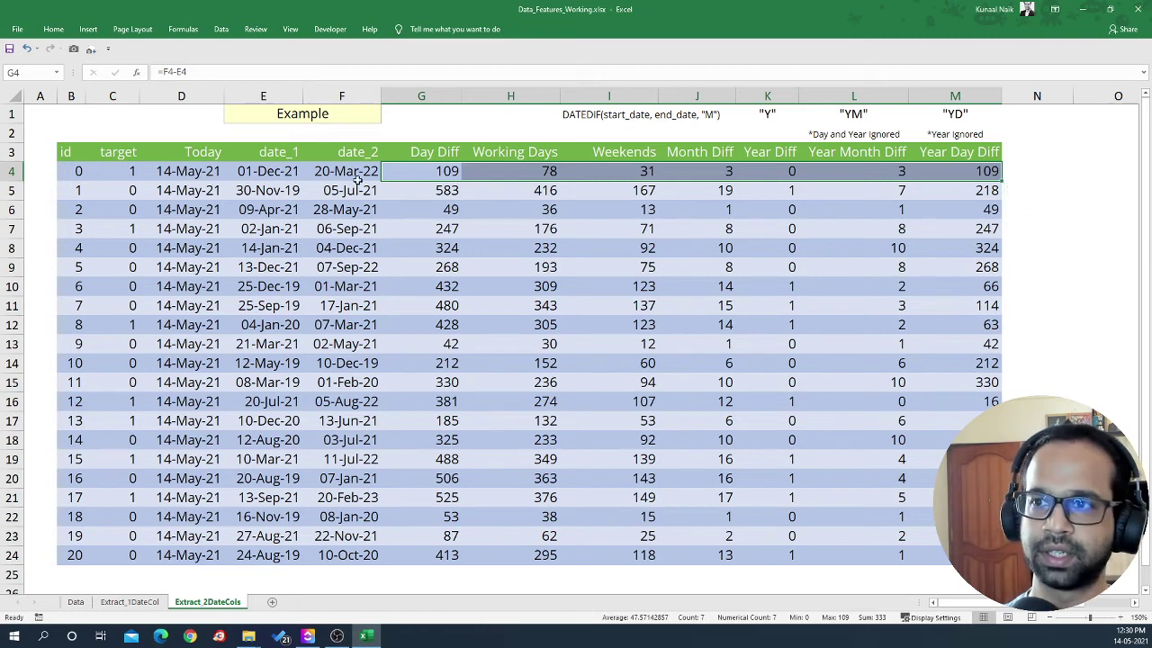
left_click(281, 173)
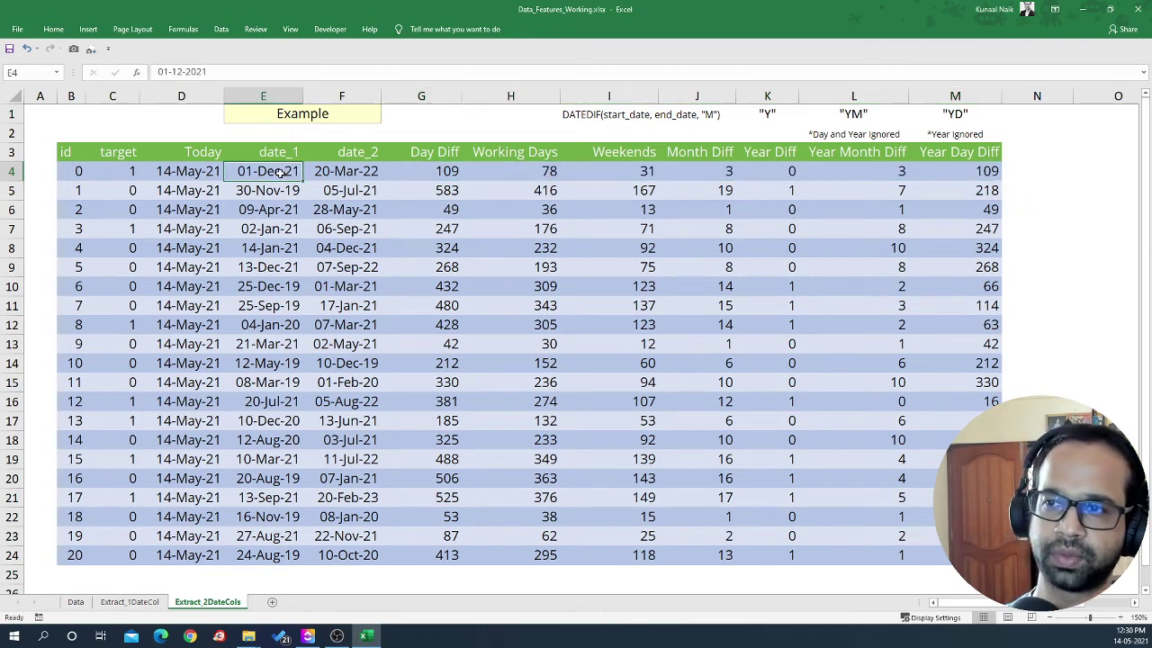
left_click(346, 173)
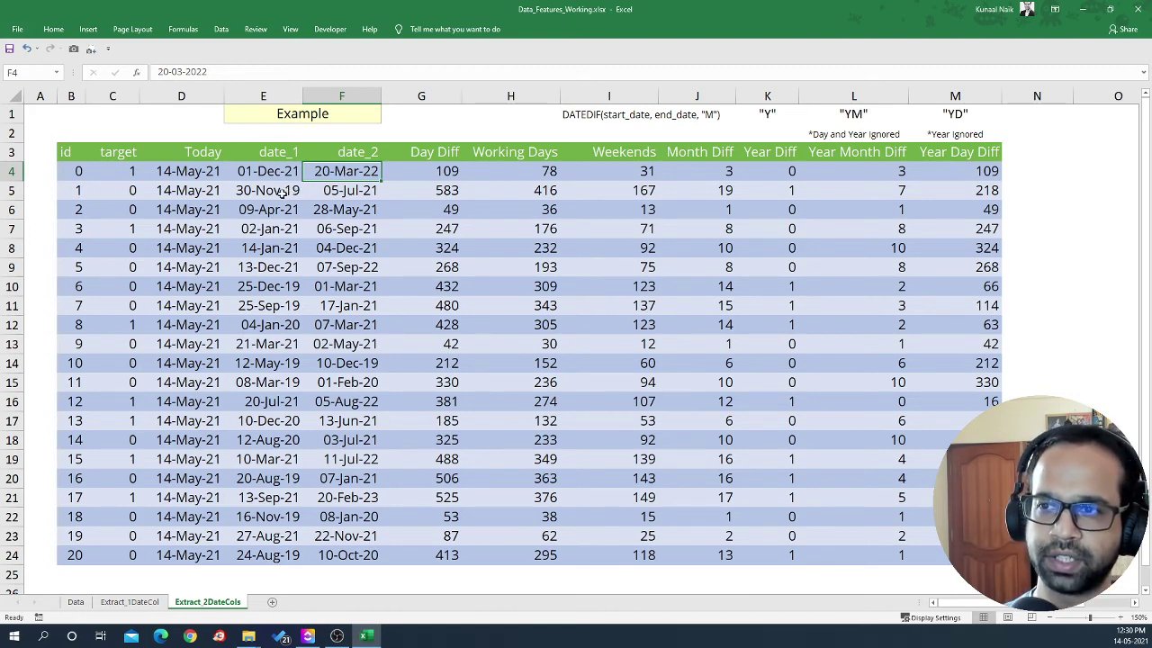
left_click_drag(283, 192, 329, 191)
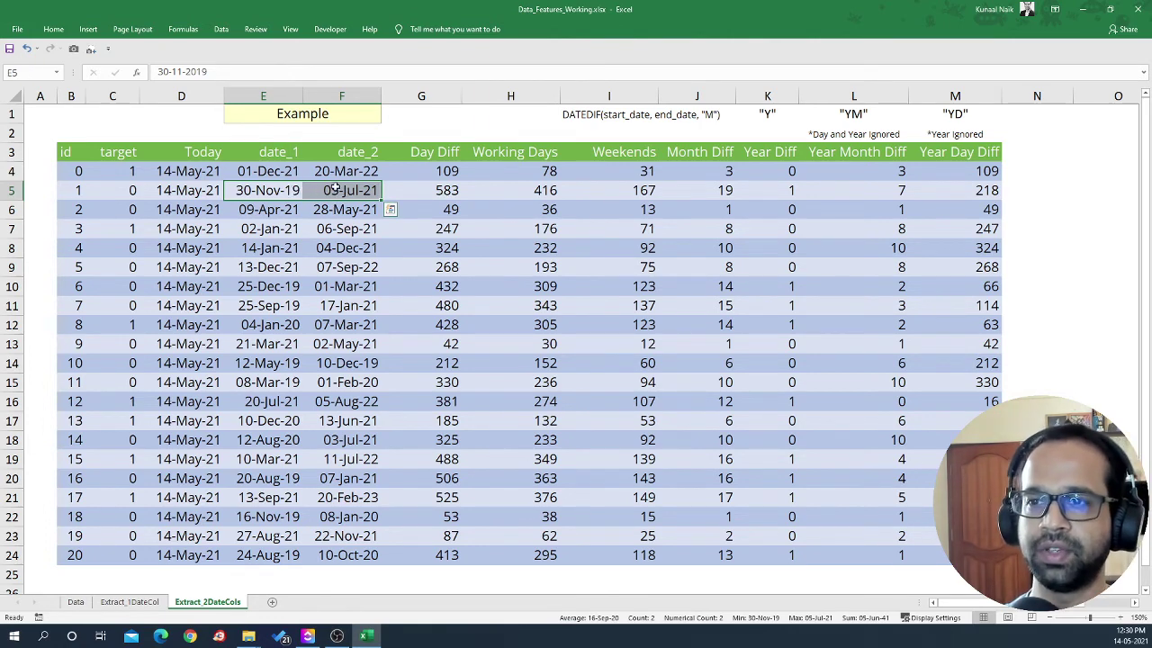
left_click(439, 189)
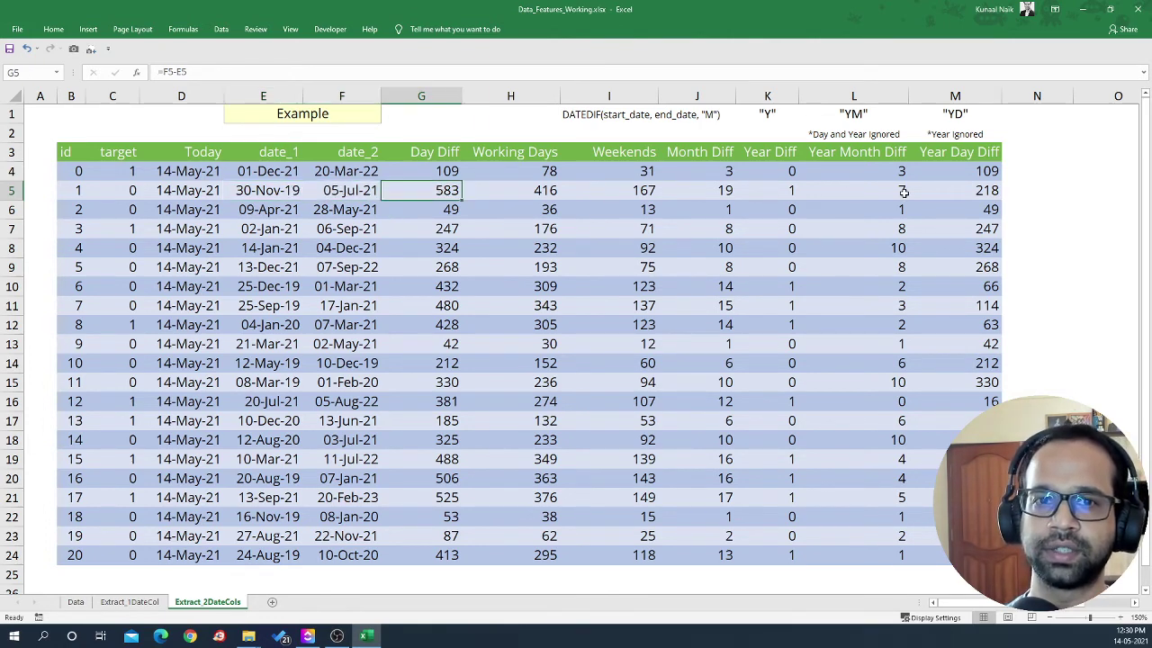
left_click(987, 191)
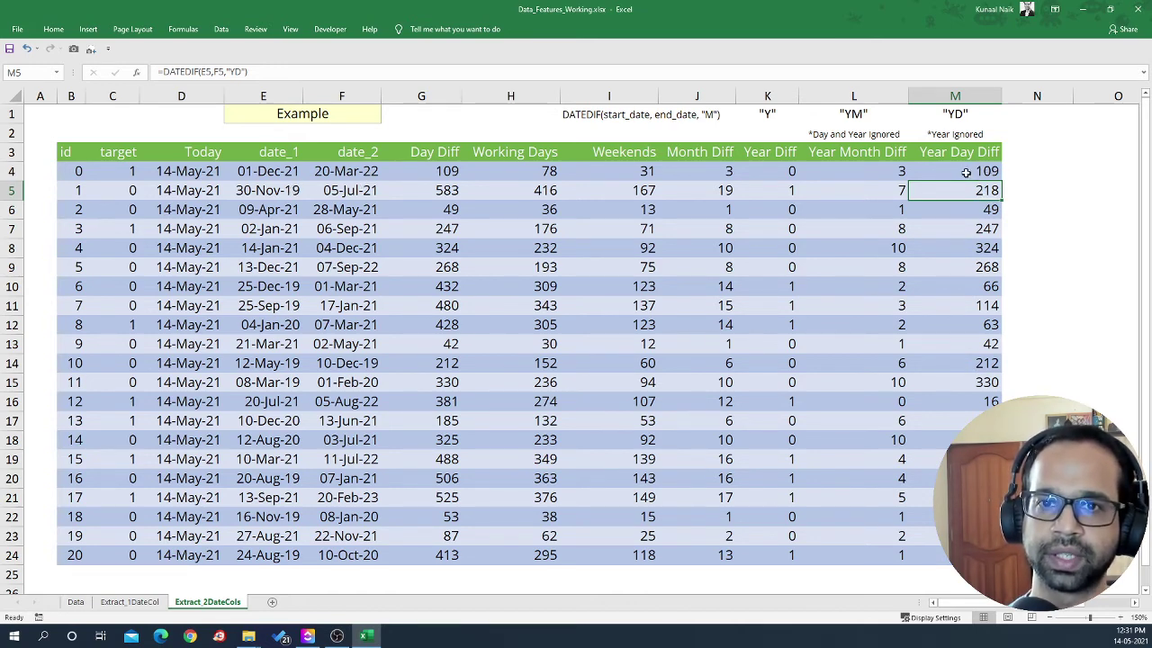
left_click_drag(966, 171, 967, 459)
left_click(967, 458)
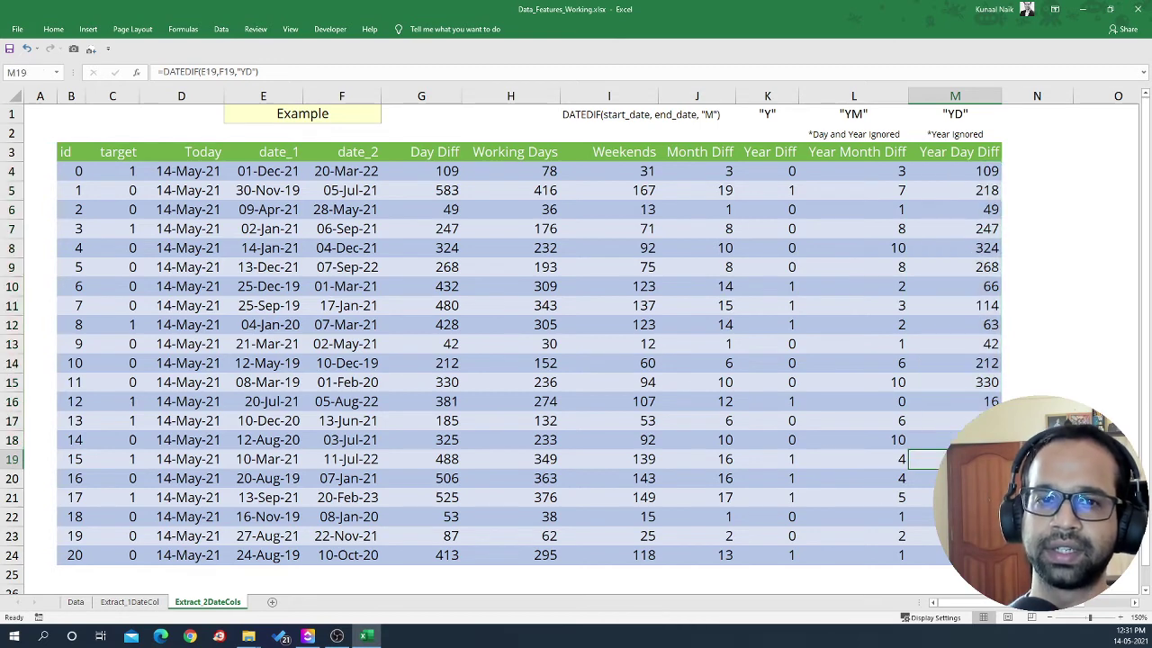